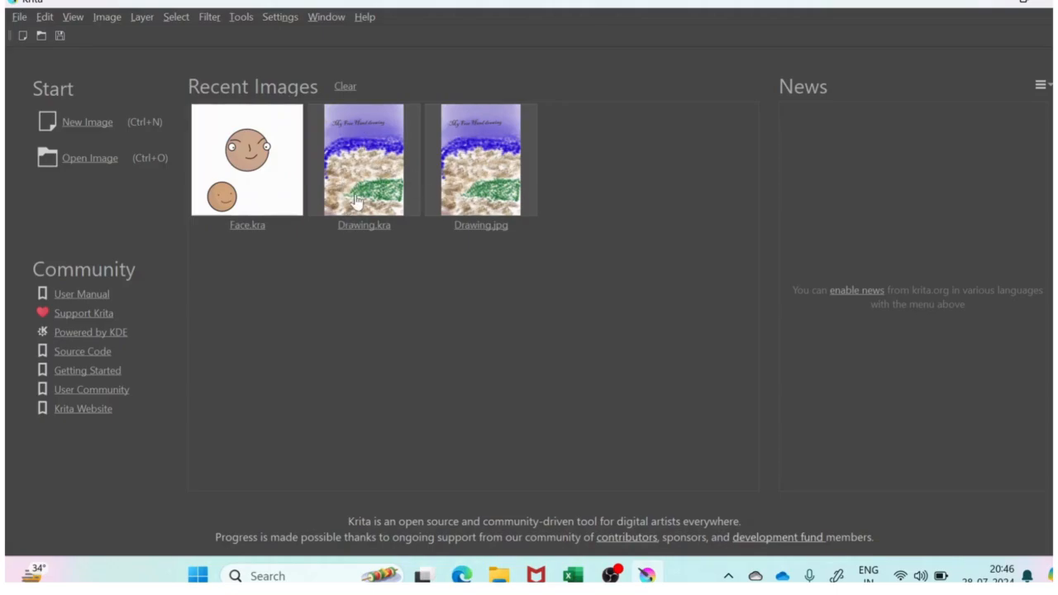
Create a new 3000 × 3000 px RGB/Alpha document at 150 pixels/inch and set the foreground colour to black
click(89, 124)
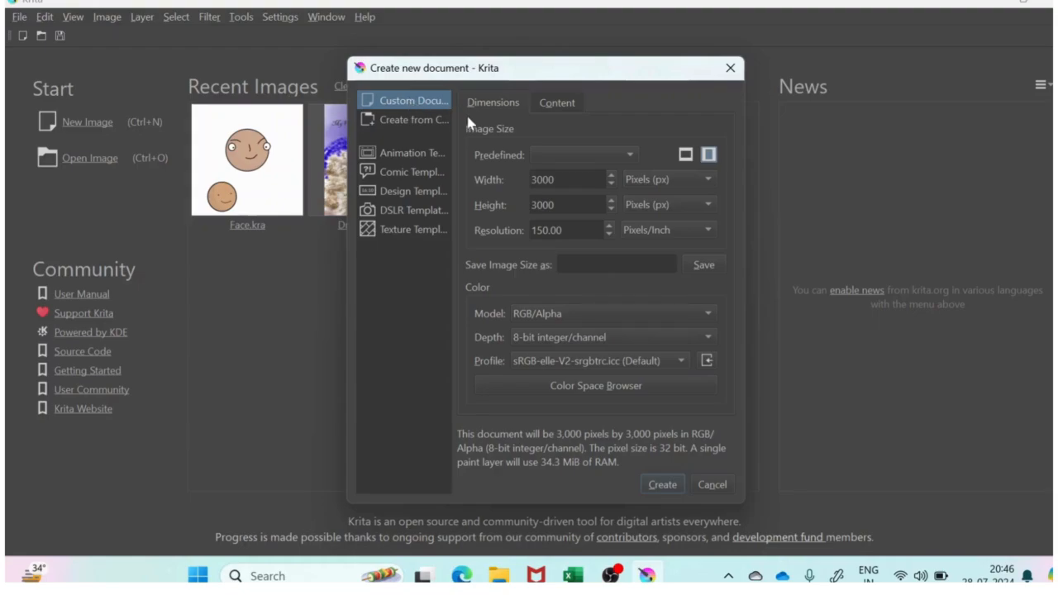
click(656, 486)
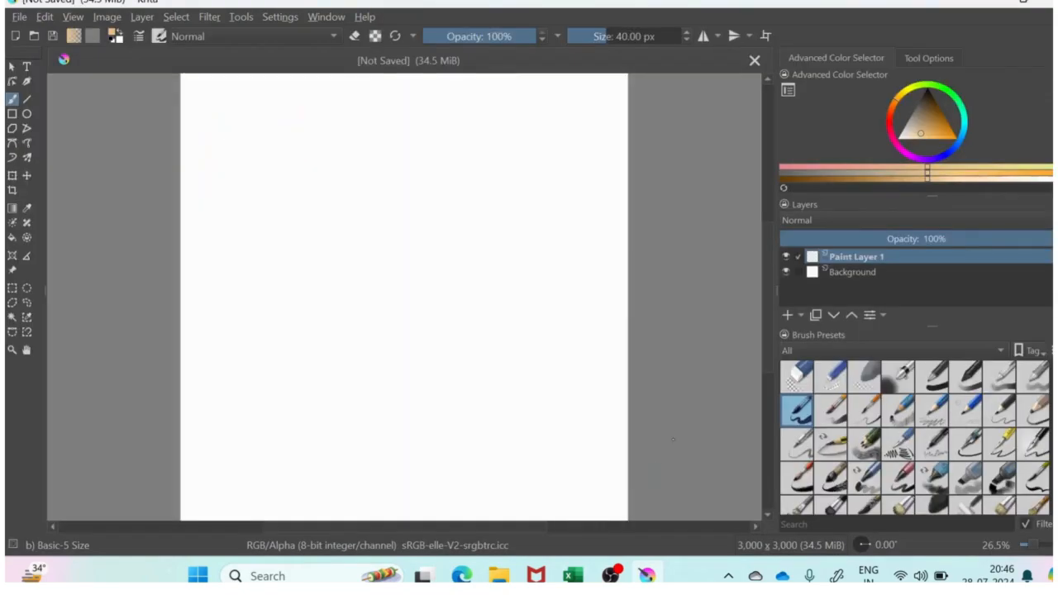
click(929, 92)
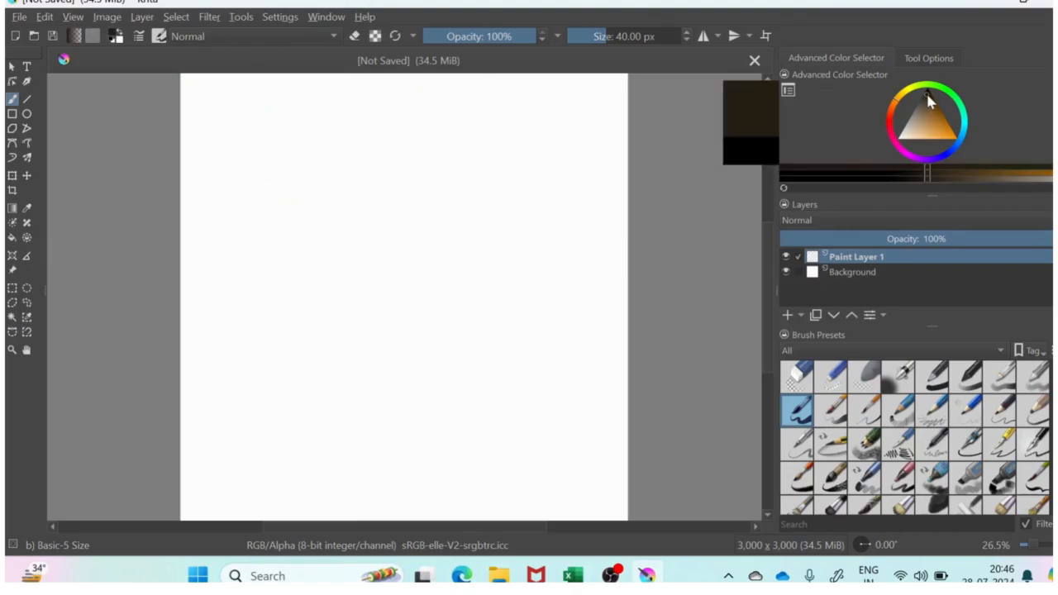
click(928, 92)
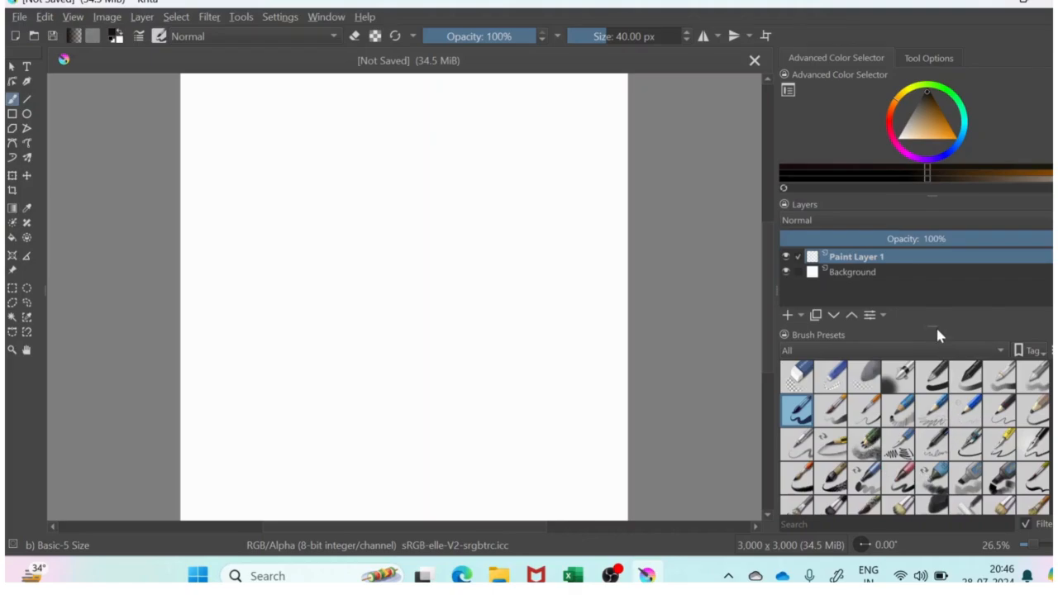
Enlarge the Layers and Advanced Color Selector dockers, and draw a large circle outline in the canvas's upper middle as the face
drag(936, 324, 935, 378)
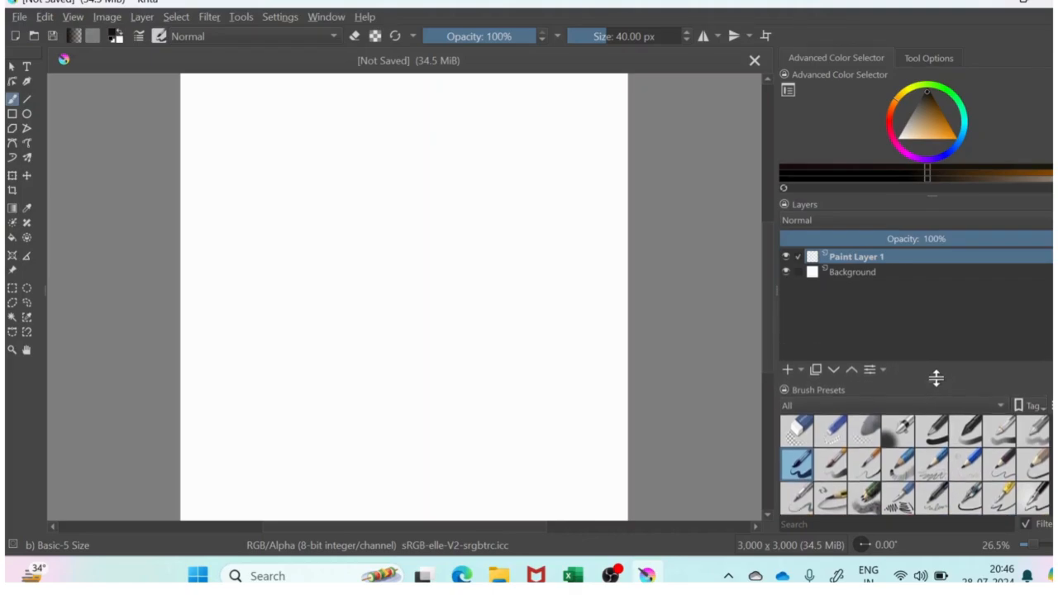
drag(933, 193, 933, 227)
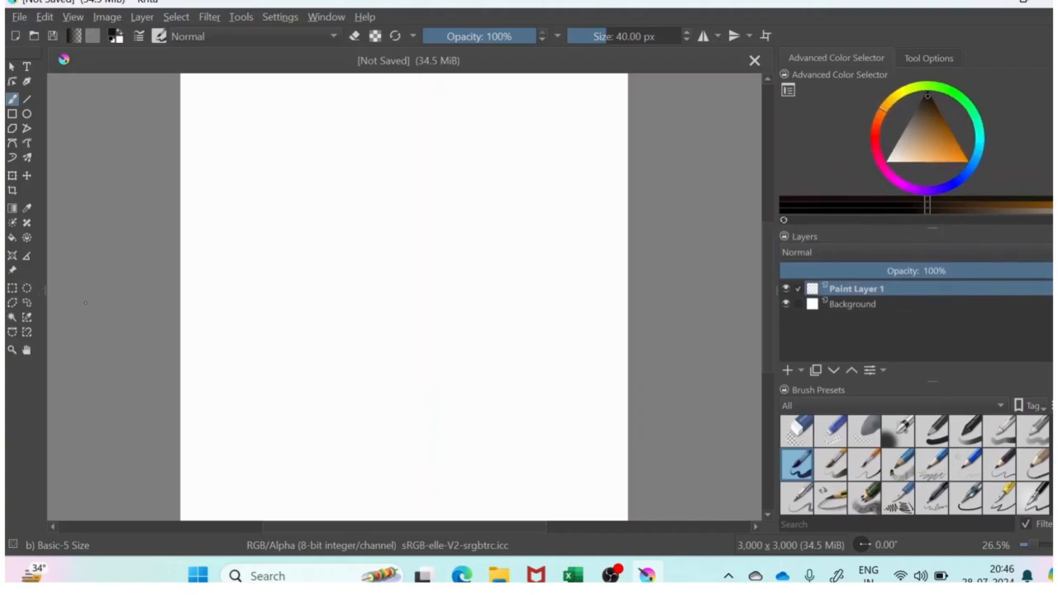
click(28, 113)
mouse_move(328, 170)
mouse_down()
mouse_move(373, 236)
mouse_move(482, 326)
mouse_up()
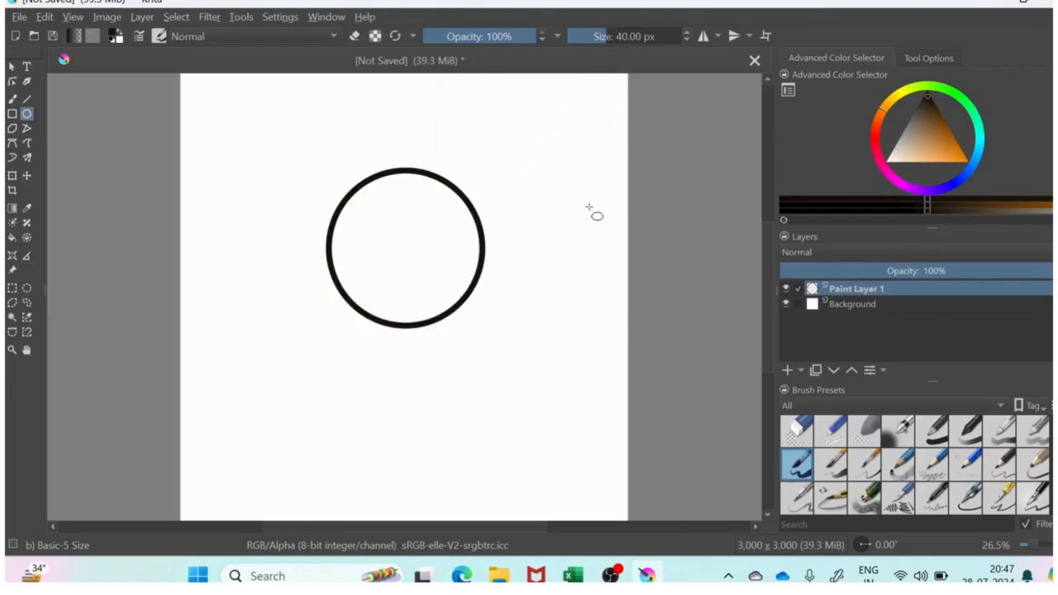
On a new paint layer, draw two small circular eyes inside the face, about 156 × 166 px, with a 22.48 px brush size
click(788, 371)
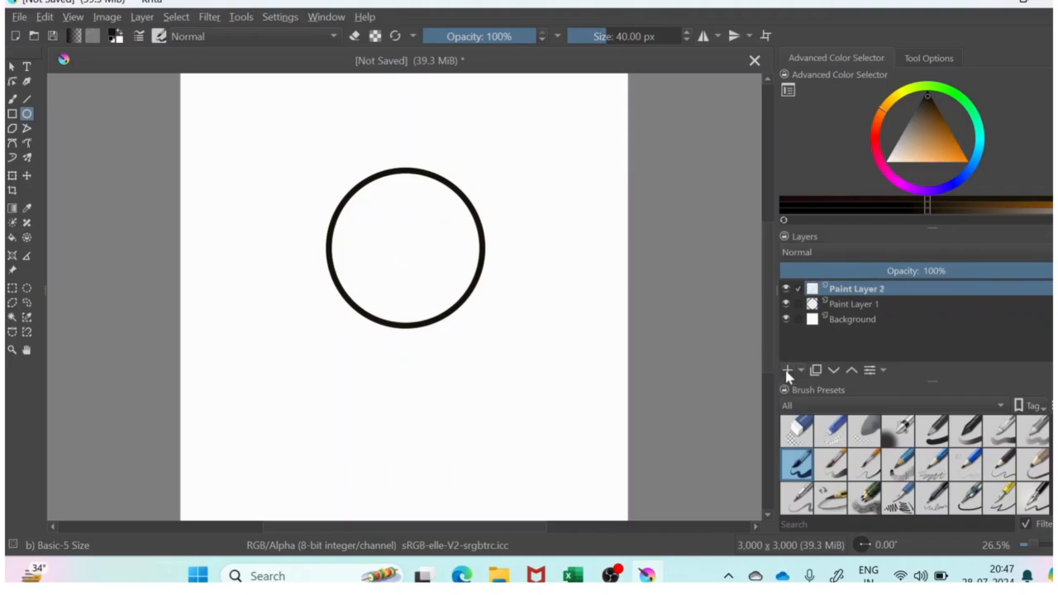
click(594, 36)
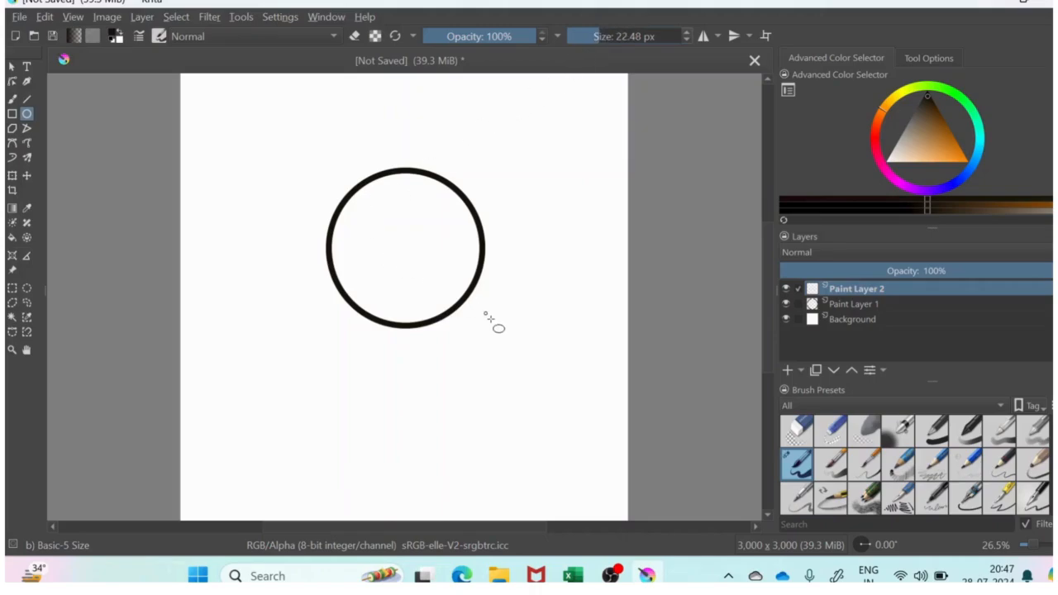
key(plus)
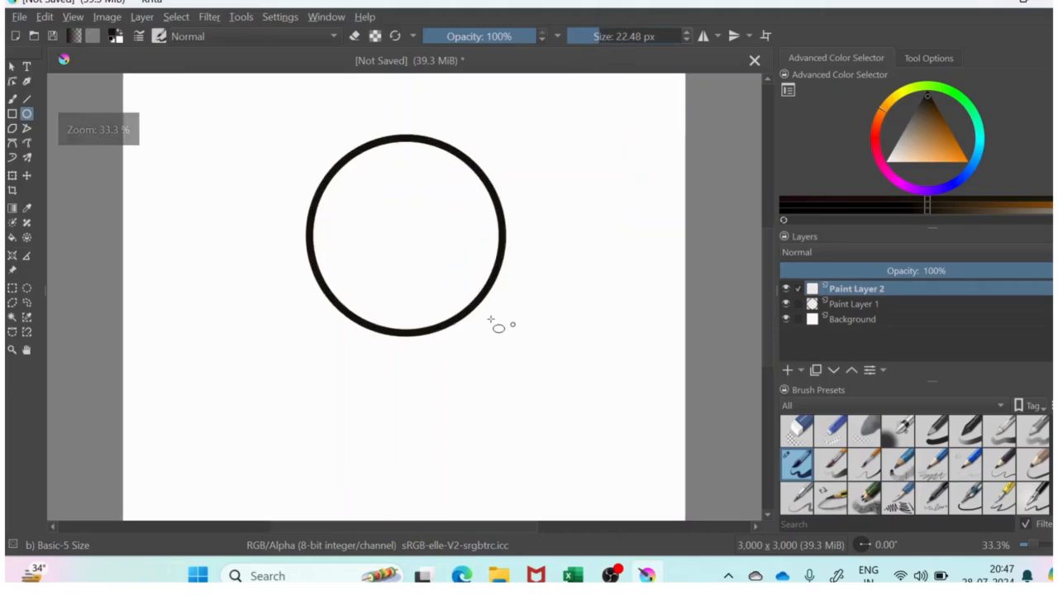
key(plus)
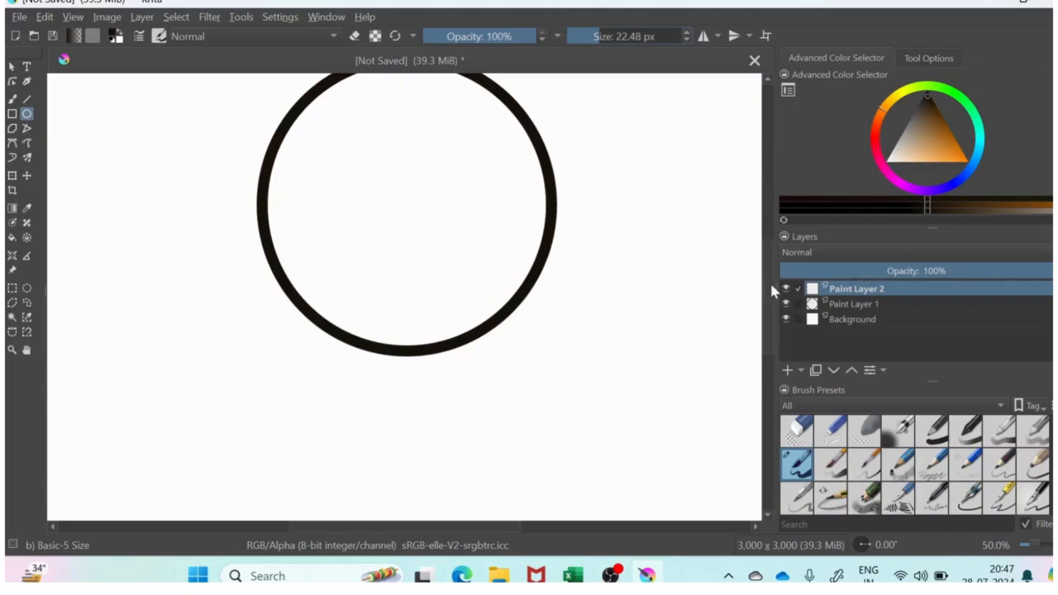
drag(769, 285, 768, 266)
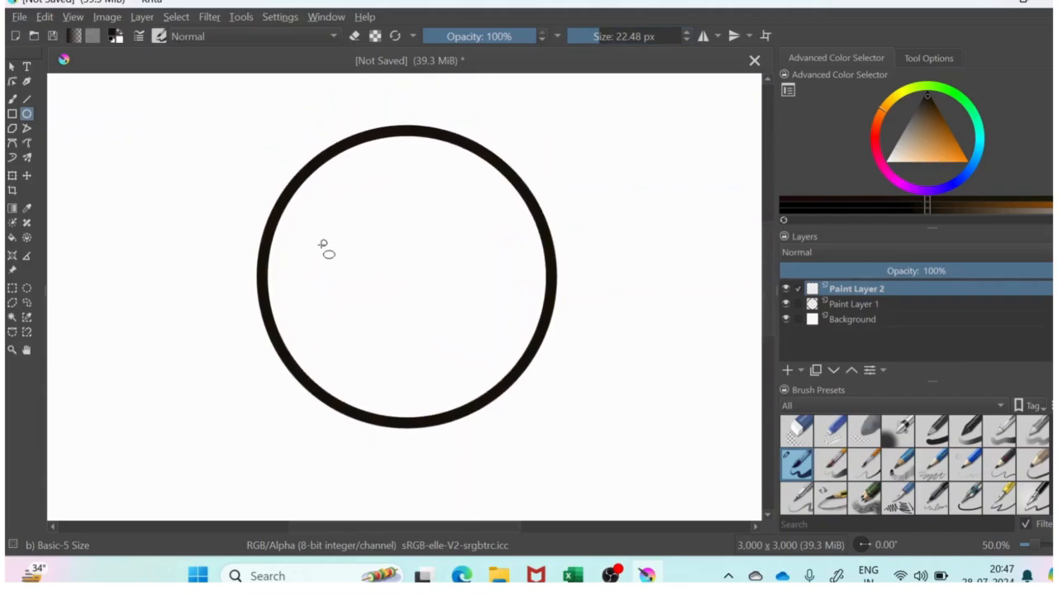
drag(310, 246, 354, 293)
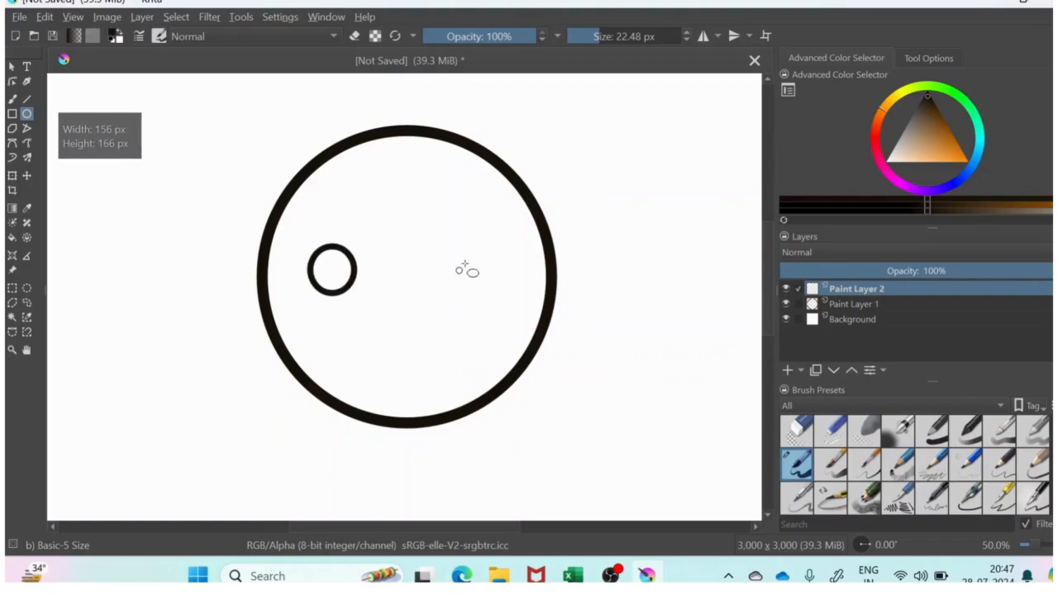
drag(462, 247, 501, 289)
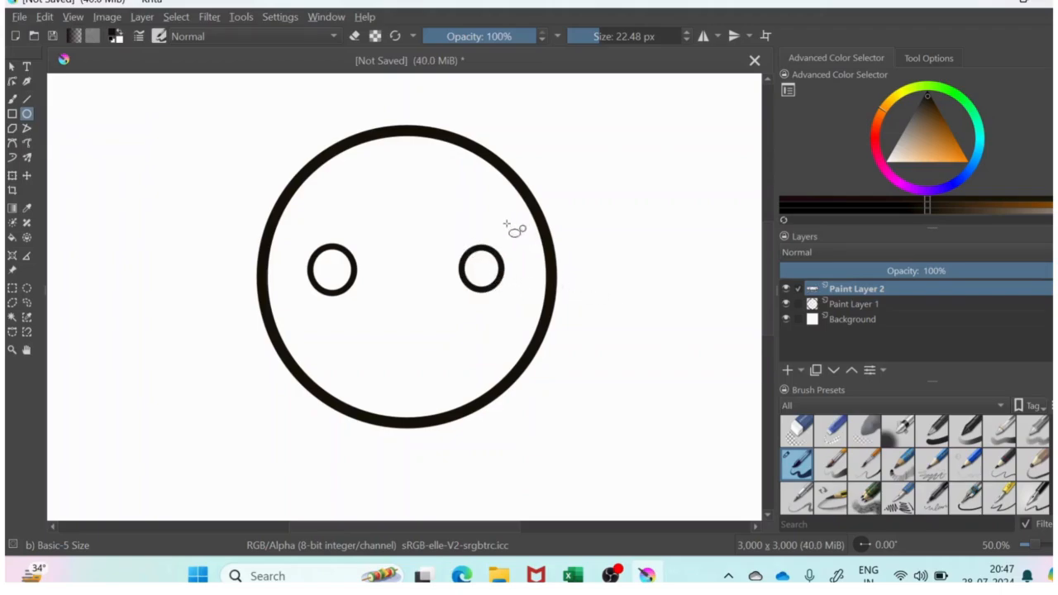
Paint a curved smiling mouth on a new layer, and an angular nose between the eyes on another new layer
click(788, 371)
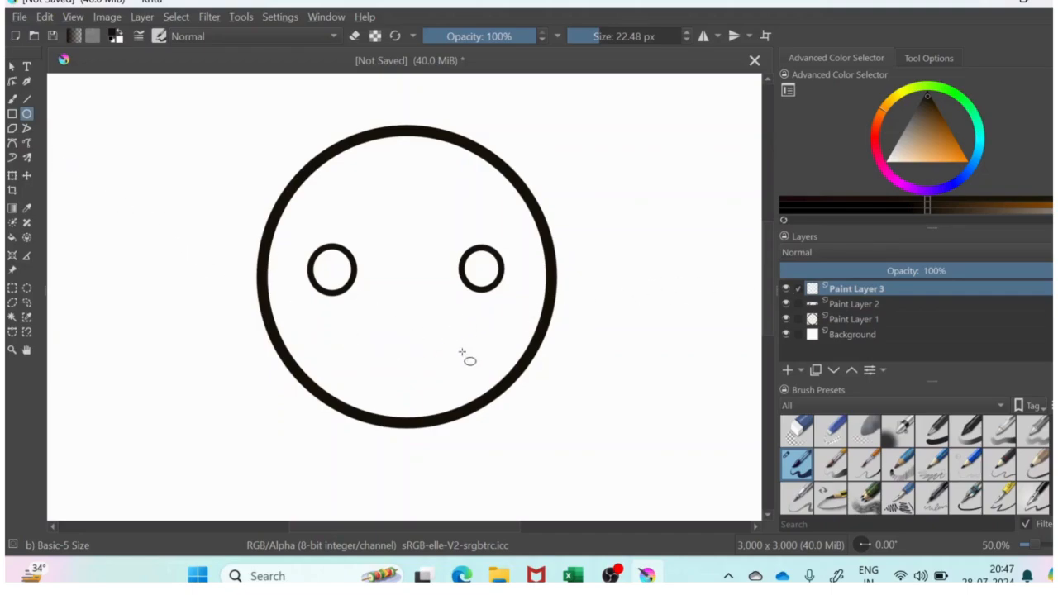
drag(374, 342, 430, 360)
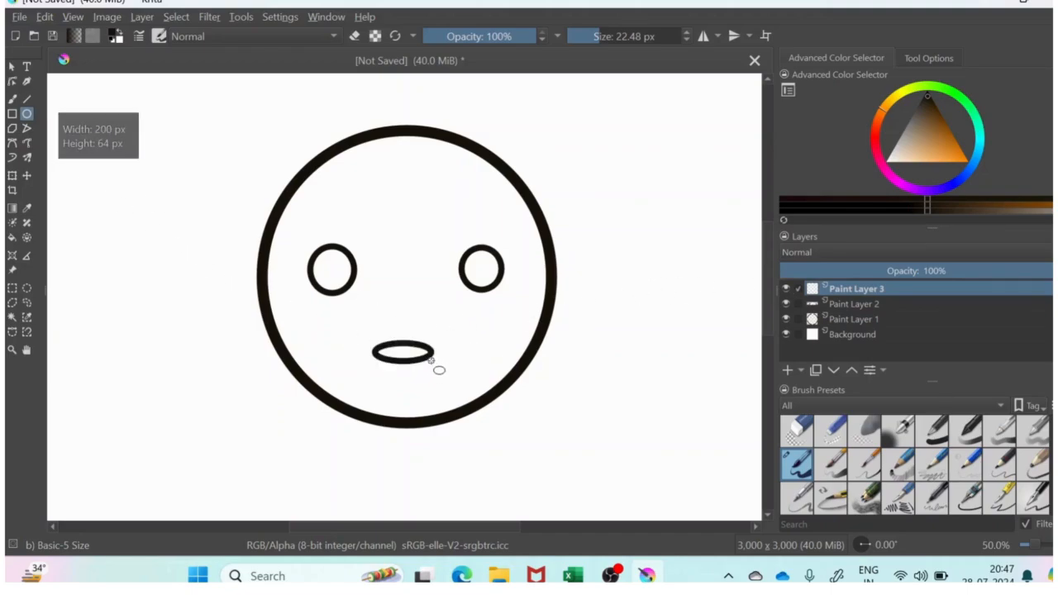
key(ctrl+z)
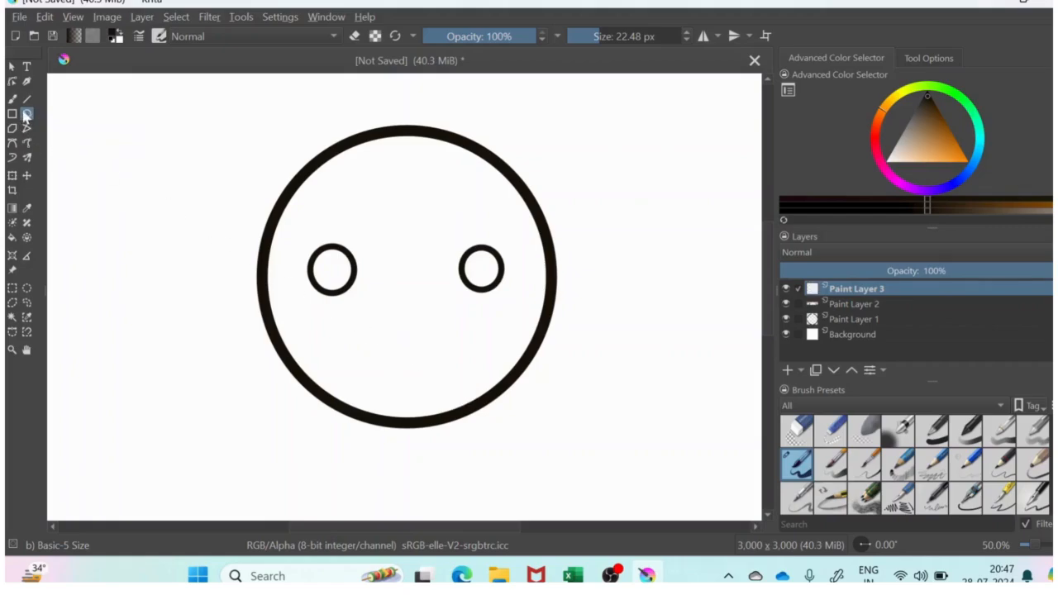
click(12, 98)
mouse_move(369, 346)
mouse_down()
mouse_move(390, 364)
mouse_move(426, 357)
mouse_move(455, 332)
mouse_up()
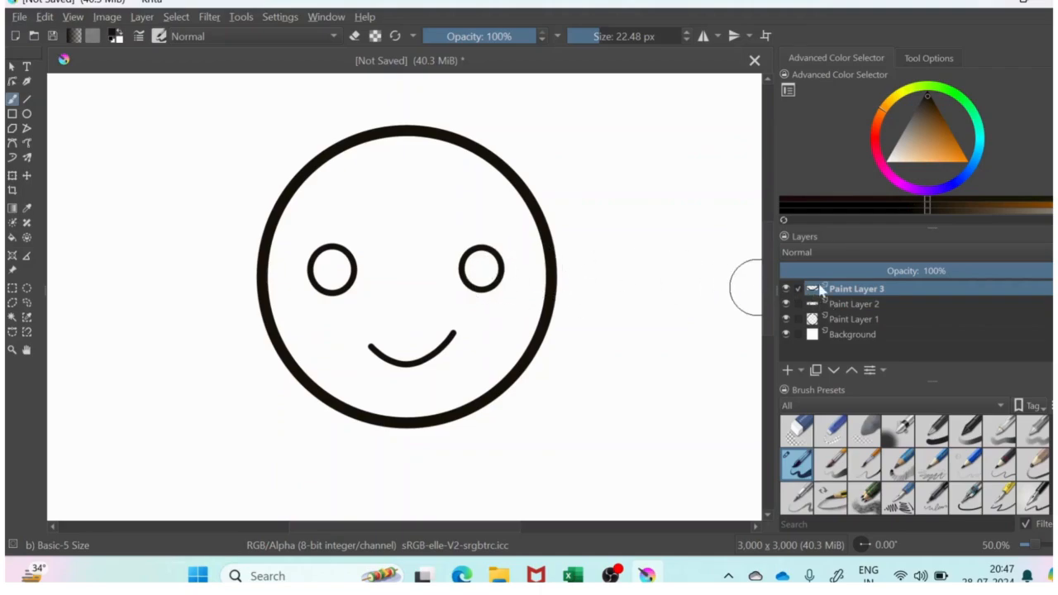
click(788, 370)
mouse_move(404, 238)
mouse_down()
mouse_move(433, 286)
mouse_move(399, 299)
mouse_up()
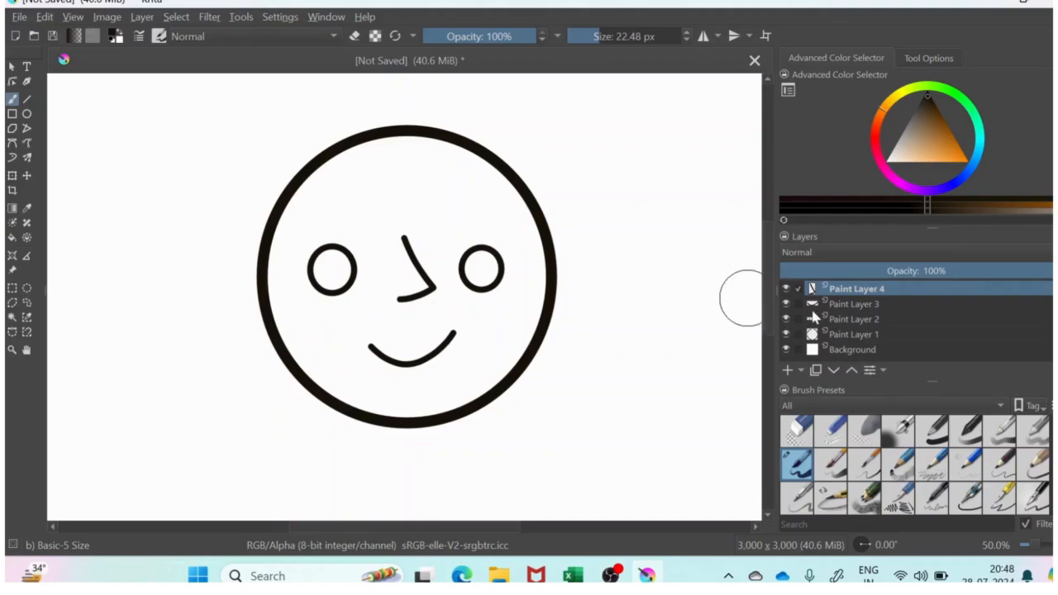
On a new paint layer, paint a pupil dot inside each eye, with the brush size set to 16.10 px
click(789, 371)
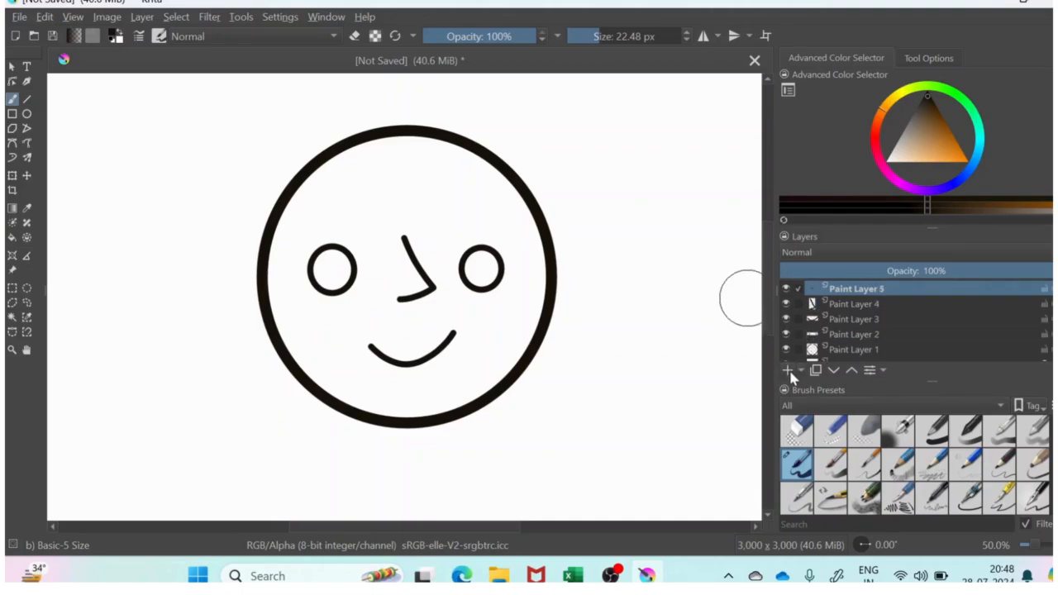
click(590, 37)
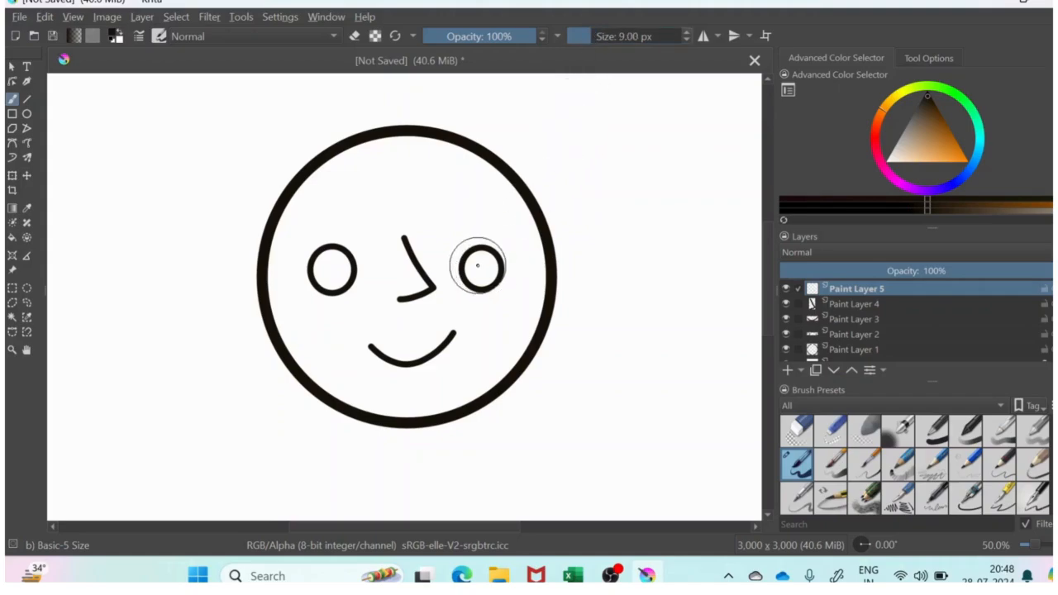
drag(478, 266, 481, 272)
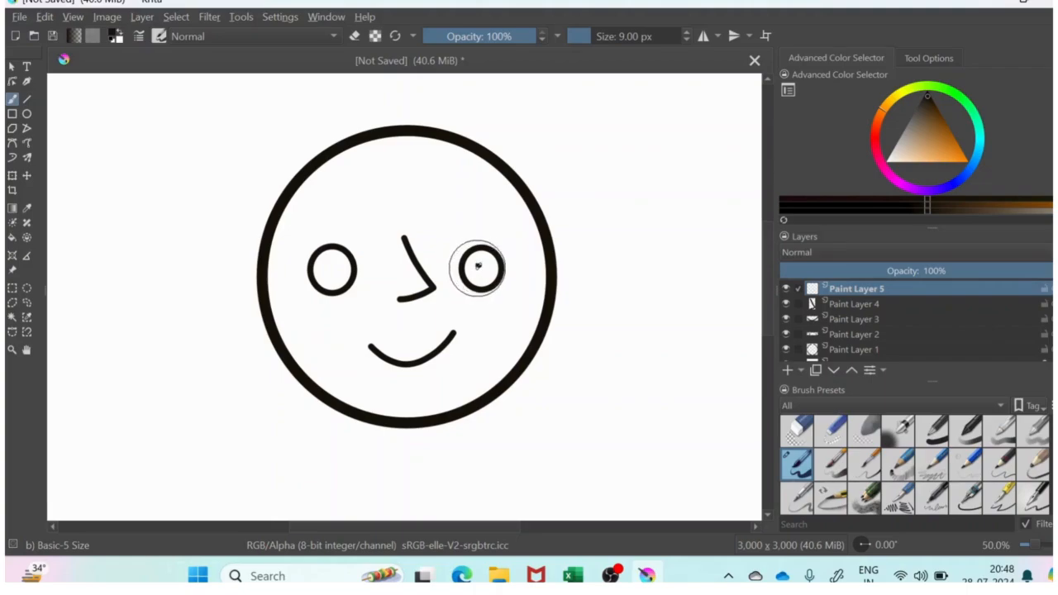
click(596, 38)
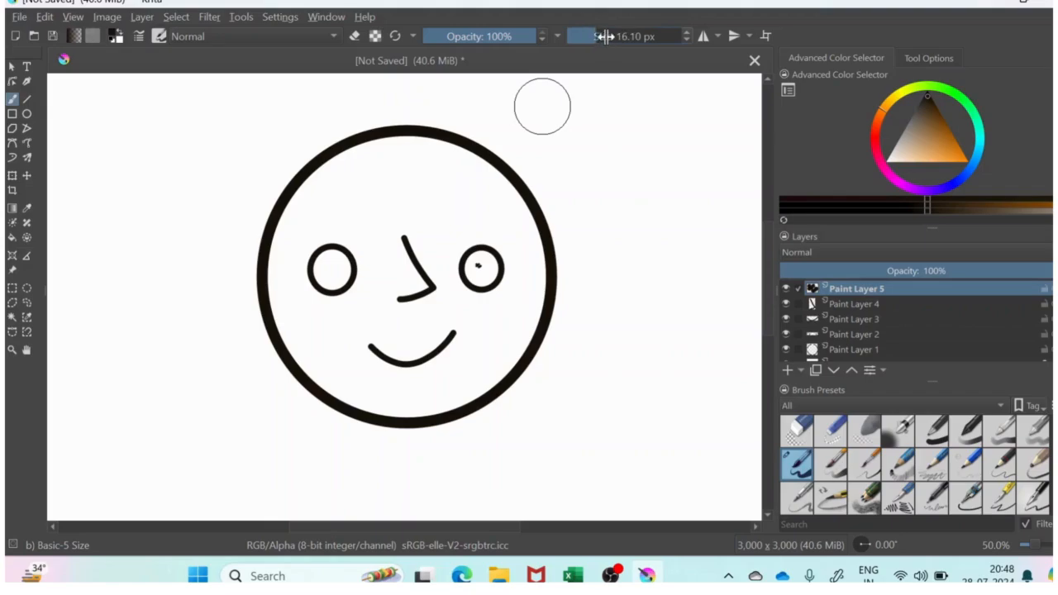
click(479, 264)
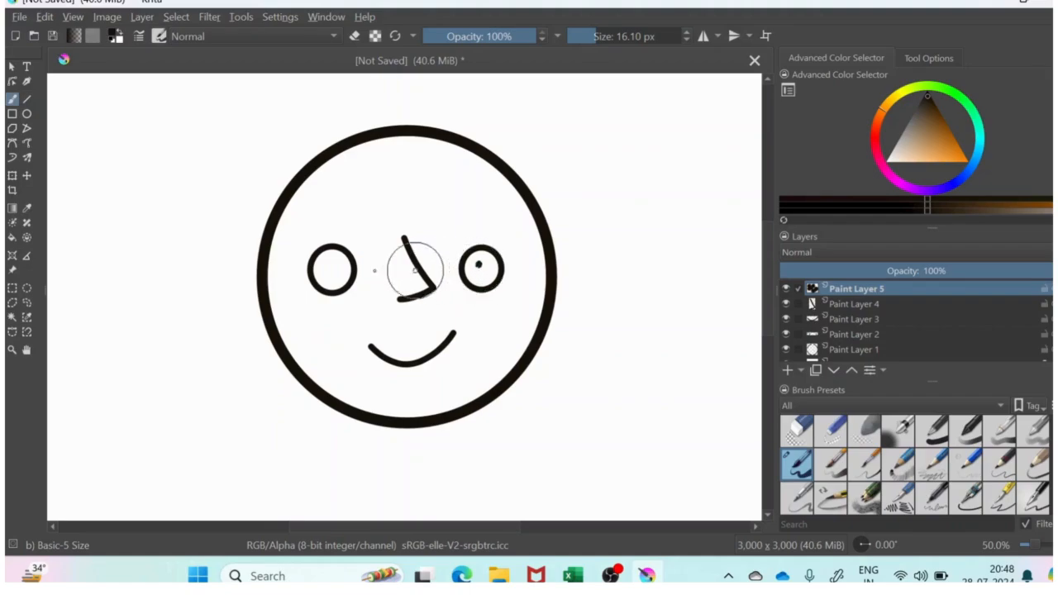
click(332, 265)
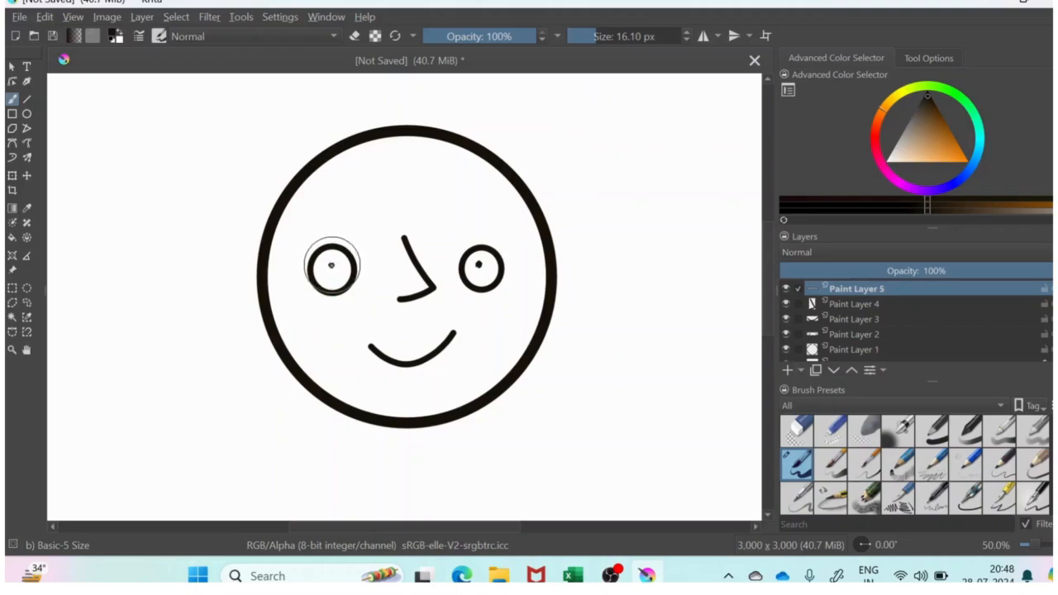
click(333, 266)
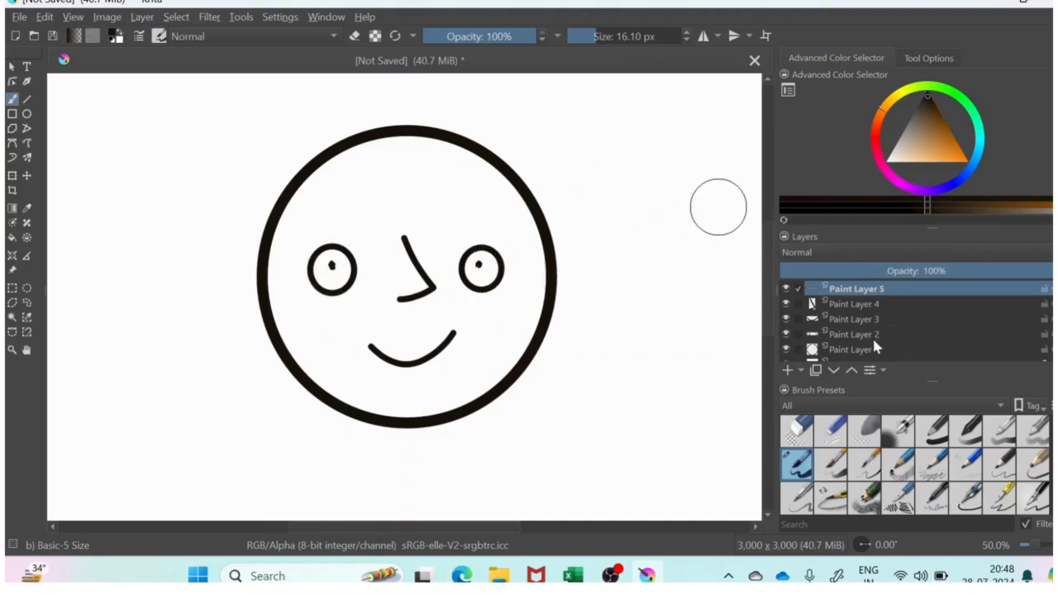
Rename Paint Layer 1, which holds the large circle, as Face
scroll(909, 329, down, 1)
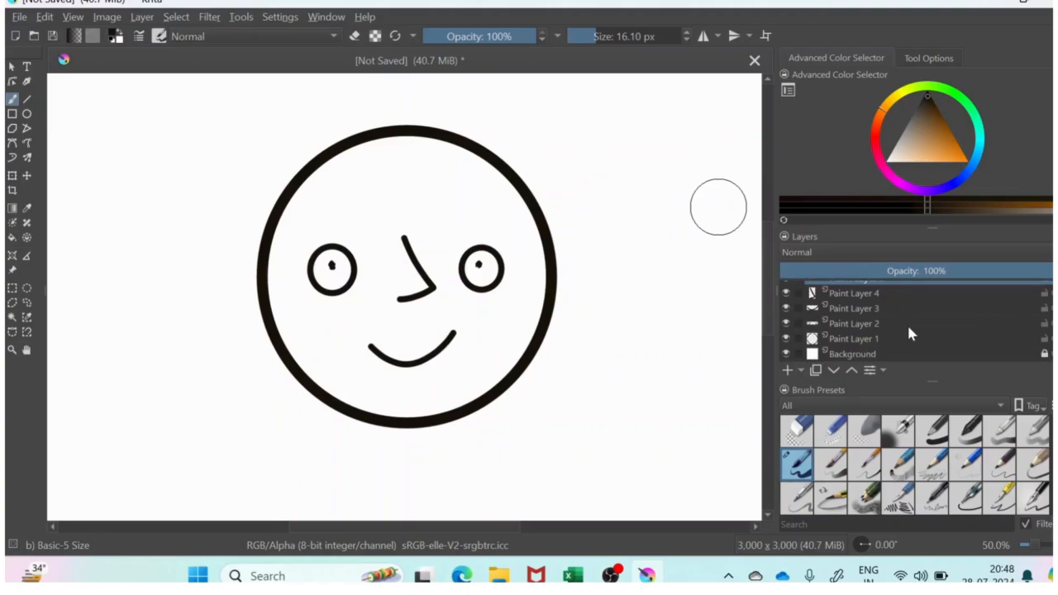
click(856, 339)
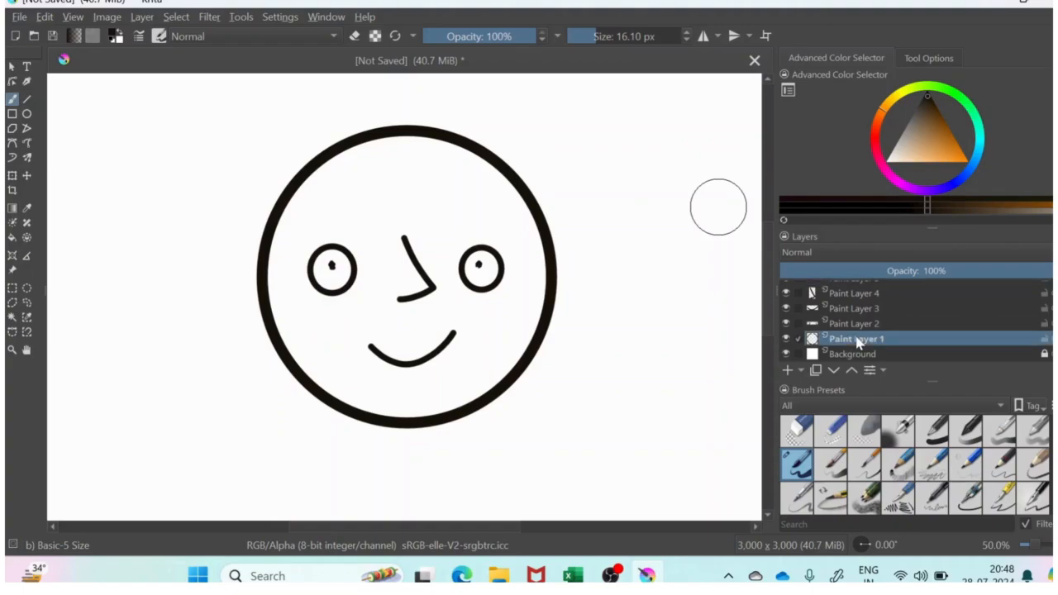
double_click(857, 340)
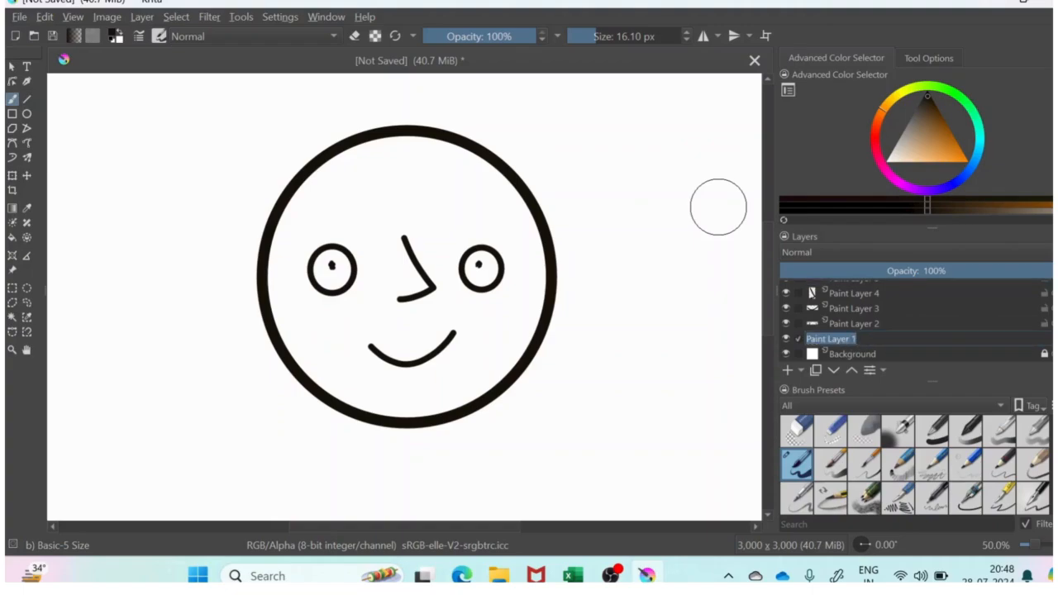
text(Face)
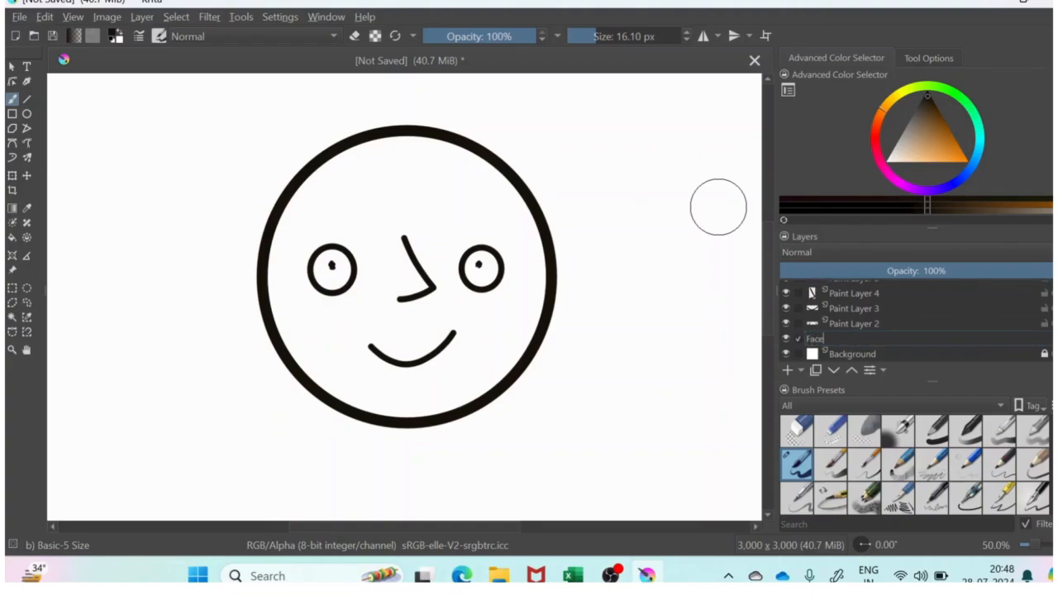
Rename Paint Layer 2, which holds the eye circles, as Eye
click(808, 324)
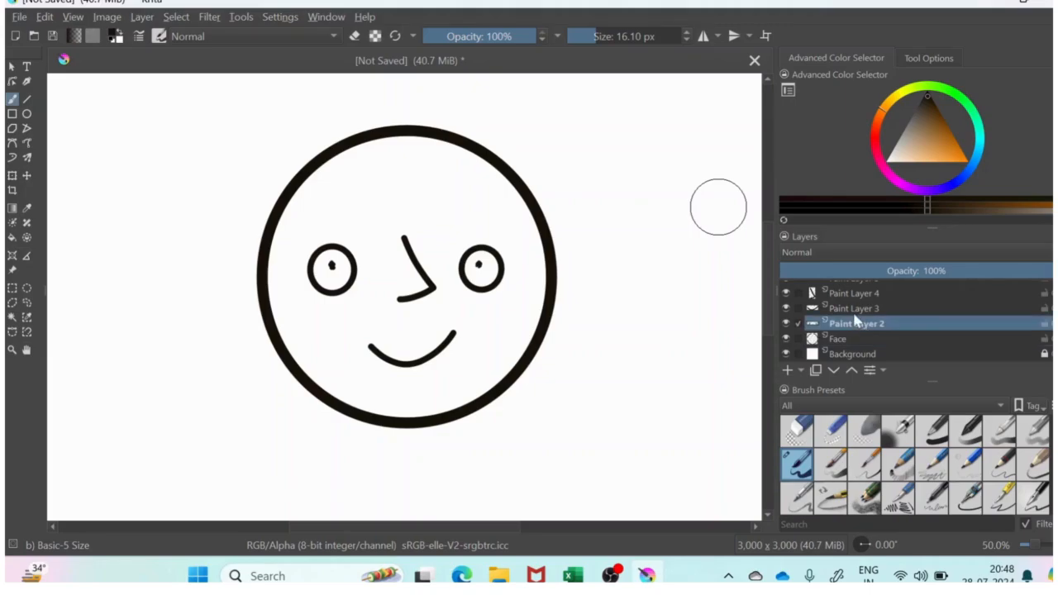
mouse_move(812, 331)
double_click(839, 324)
text(Eye)
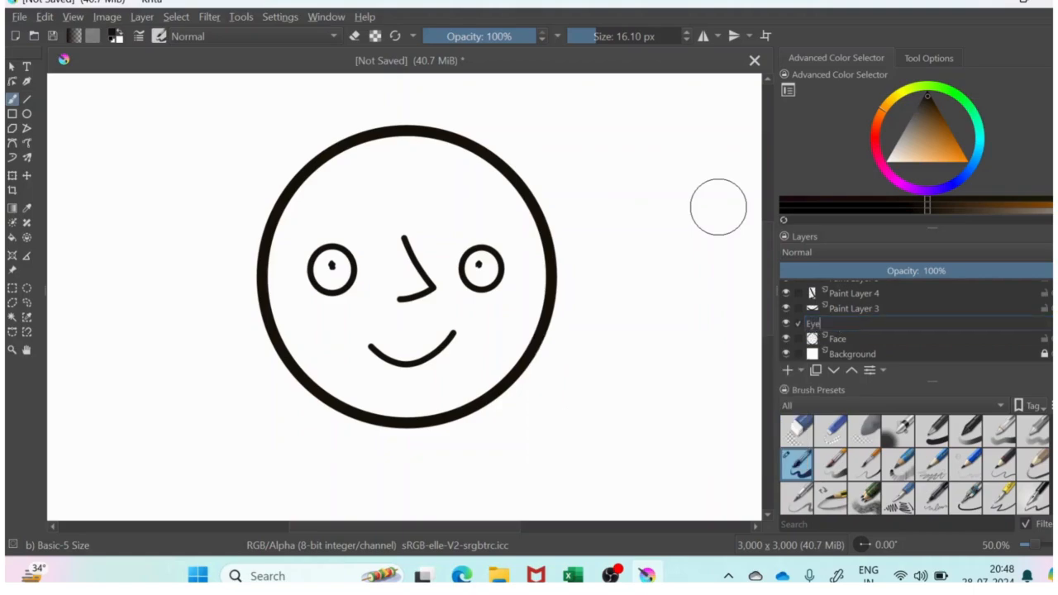
Rename Paint Layer 3, which holds the smiling mouth, as Lips
click(845, 308)
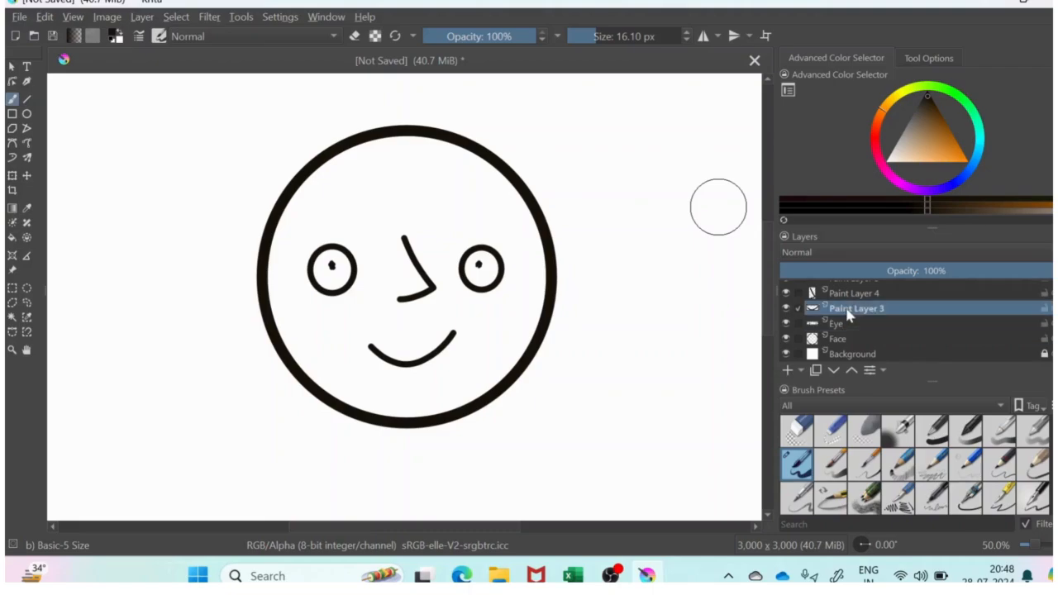
double_click(845, 309)
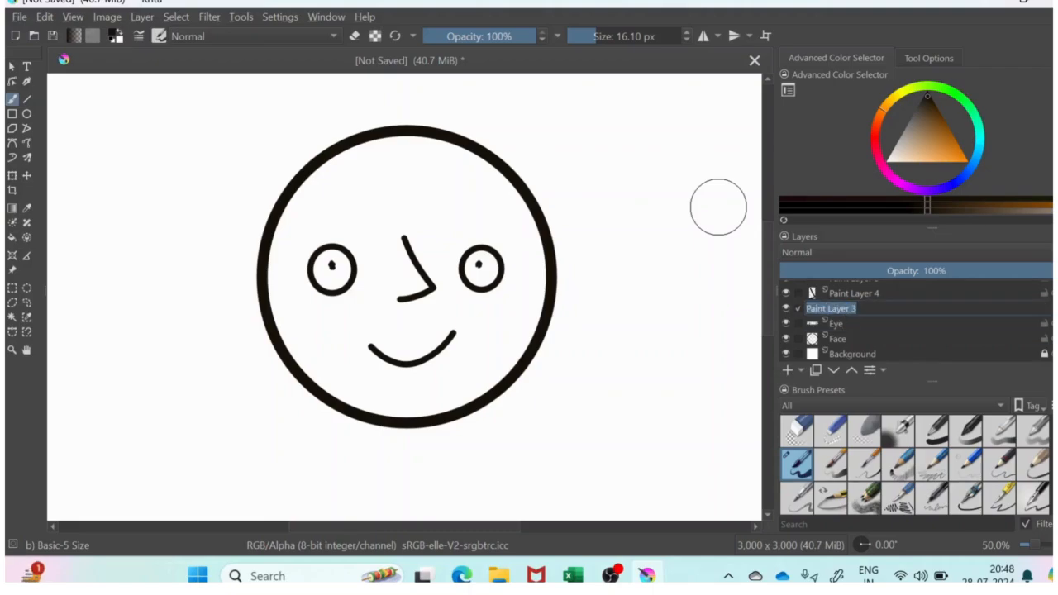
text(Lips)
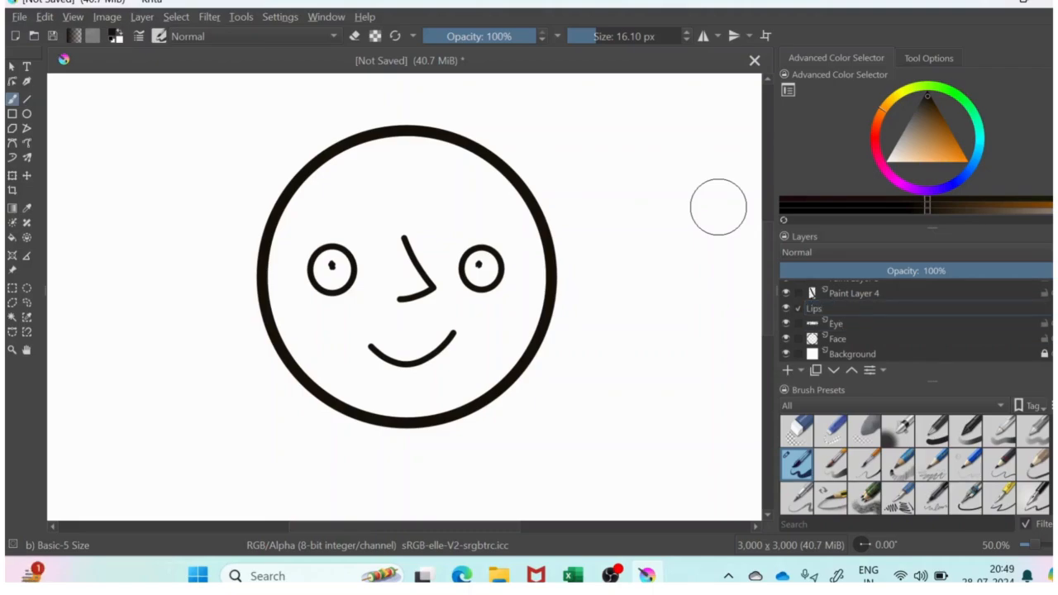
Rename Paint Layer 4, which holds the nose, as Nose, and Paint Layer 5, which holds the pupil dots, as Pupil
double_click(846, 293)
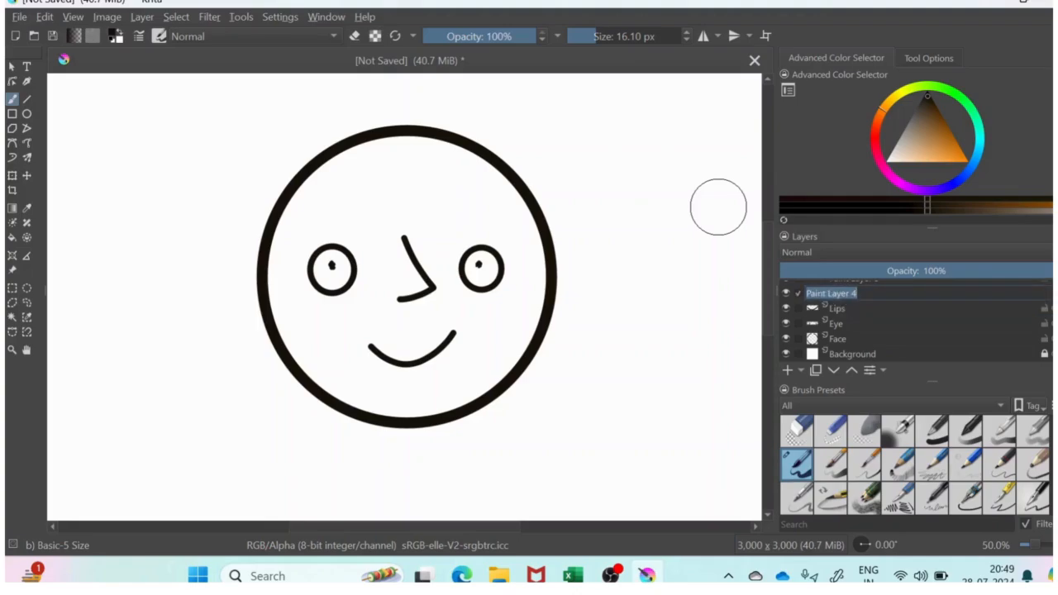
text(Nose)
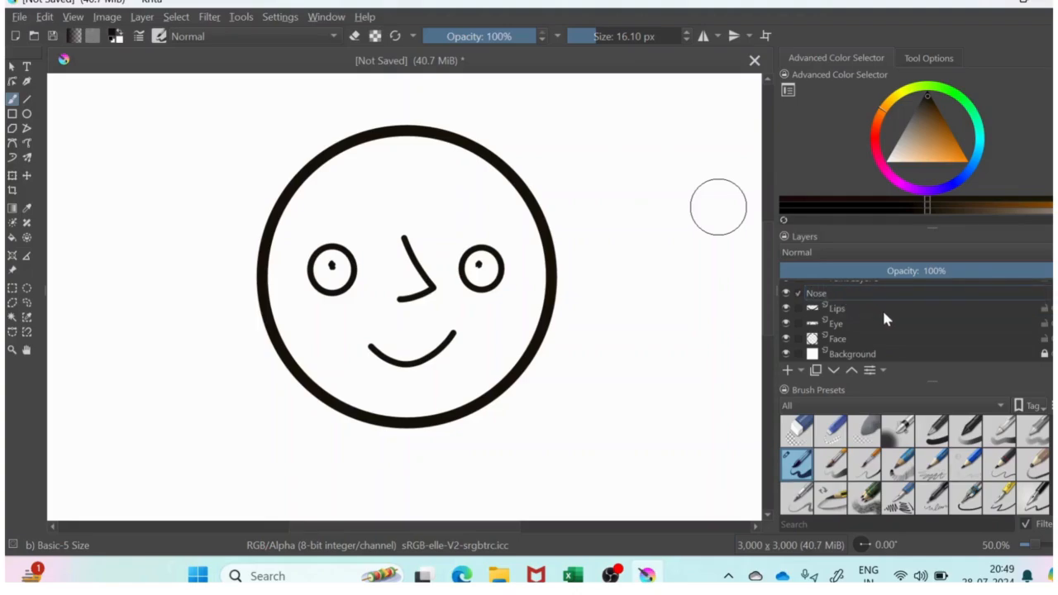
scroll(884, 313, up, 1)
click(869, 288)
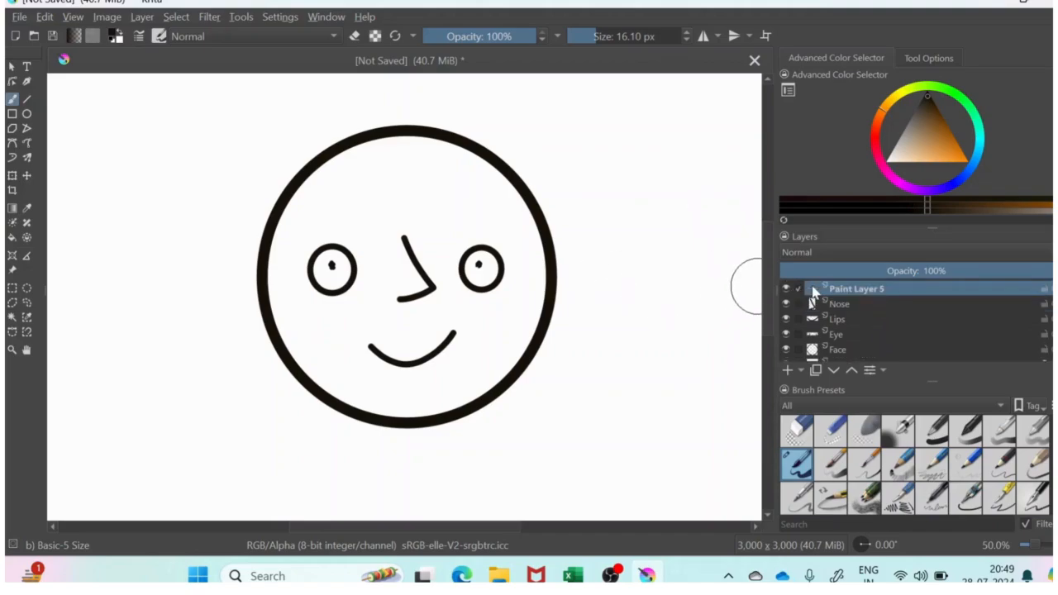
double_click(836, 289)
text(Pupil)
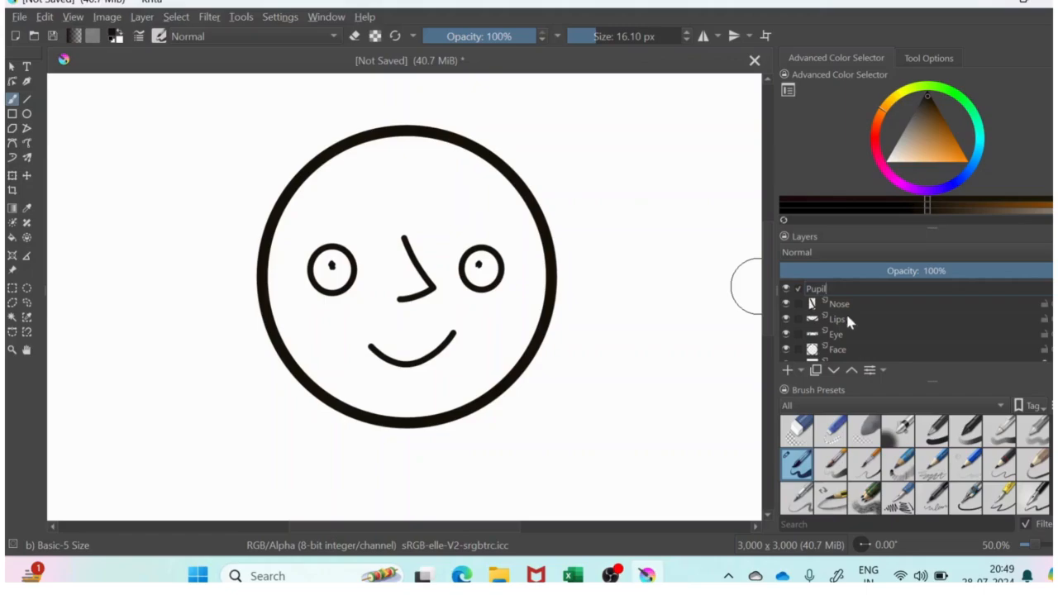
Add a new paint layer and place it between the Face and Background layers
click(870, 340)
scroll(870, 340, down, 1)
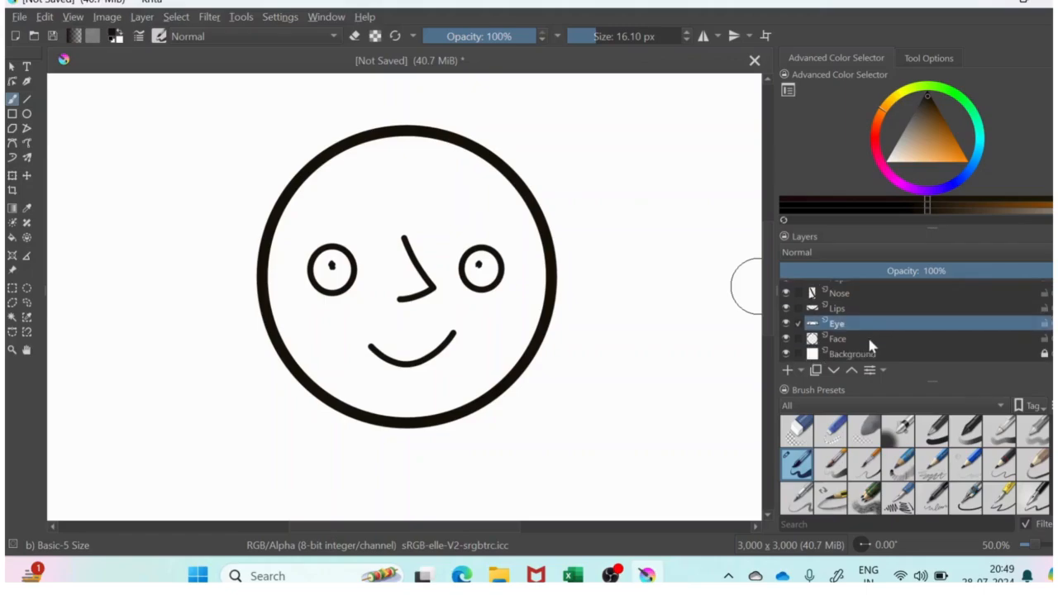
click(833, 346)
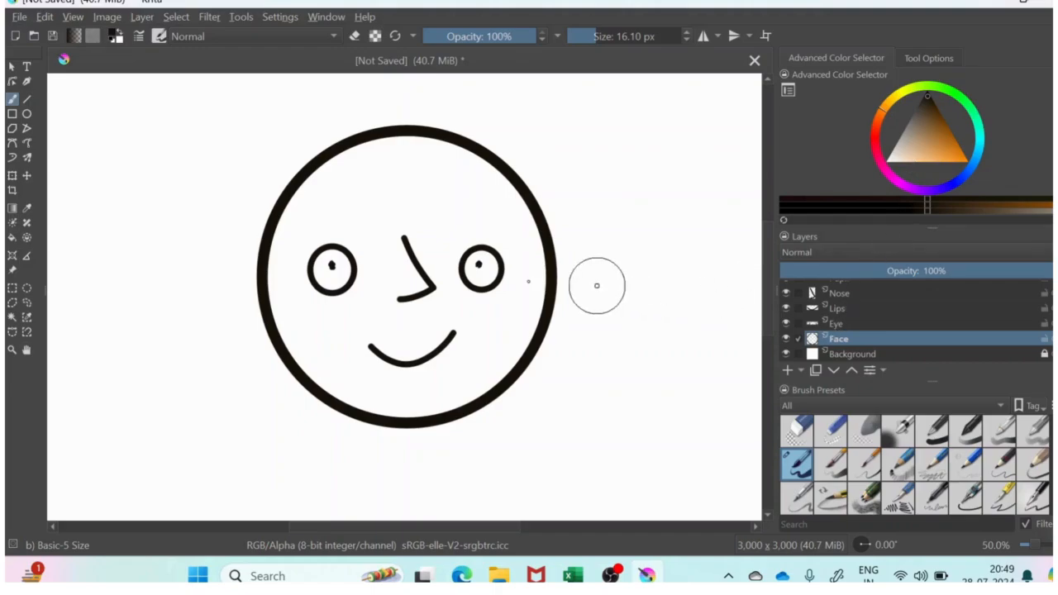
click(788, 371)
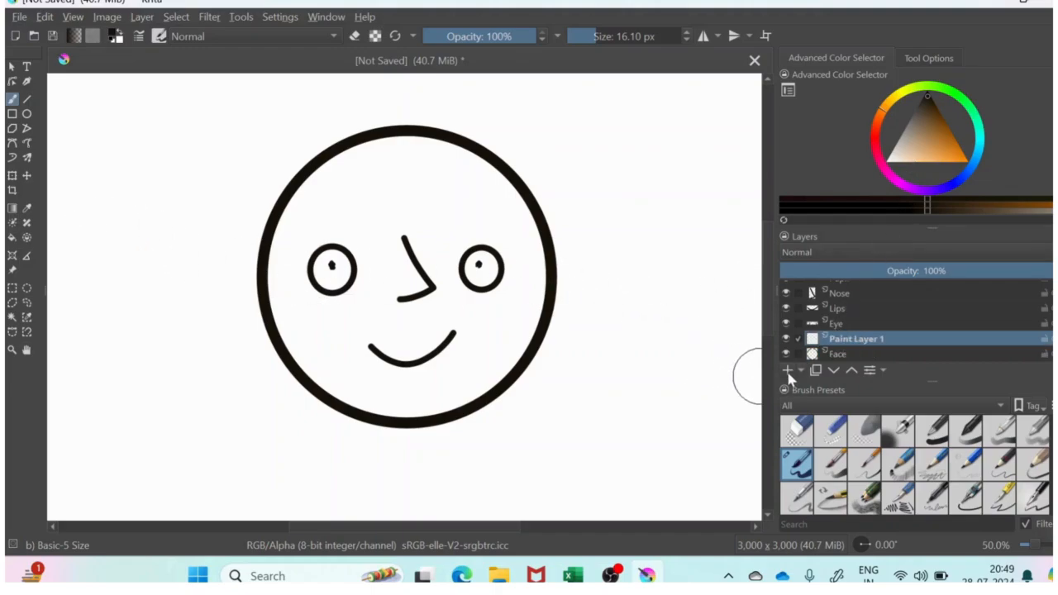
mouse_move(855, 340)
mouse_down()
mouse_move(855, 365)
mouse_move(871, 356)
mouse_up()
scroll(873, 330, down, 1)
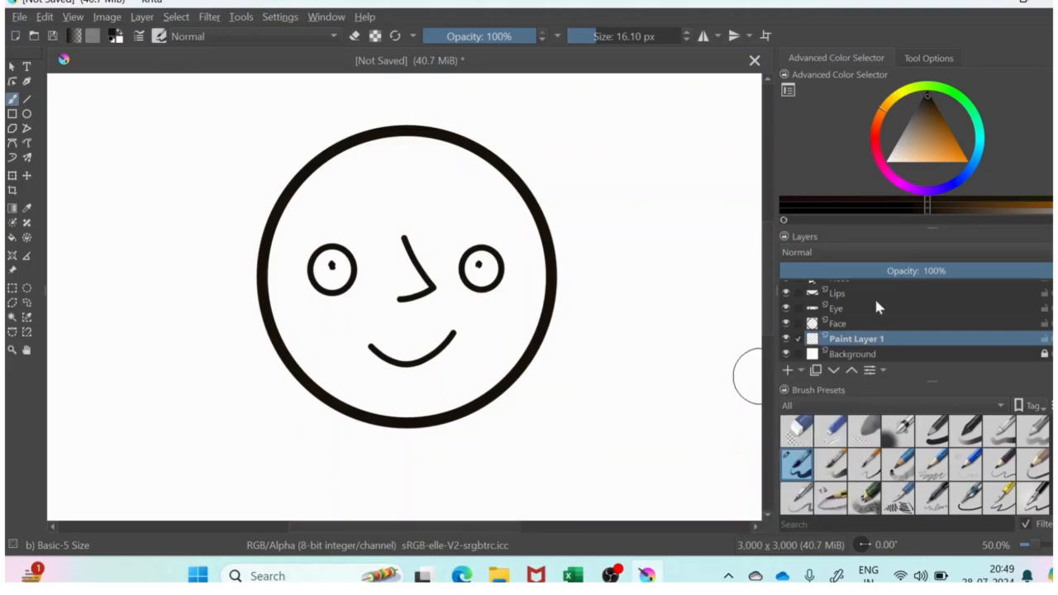
Fill the inside of the face circle with a light tan skin colour on Paint Layer 1
click(916, 151)
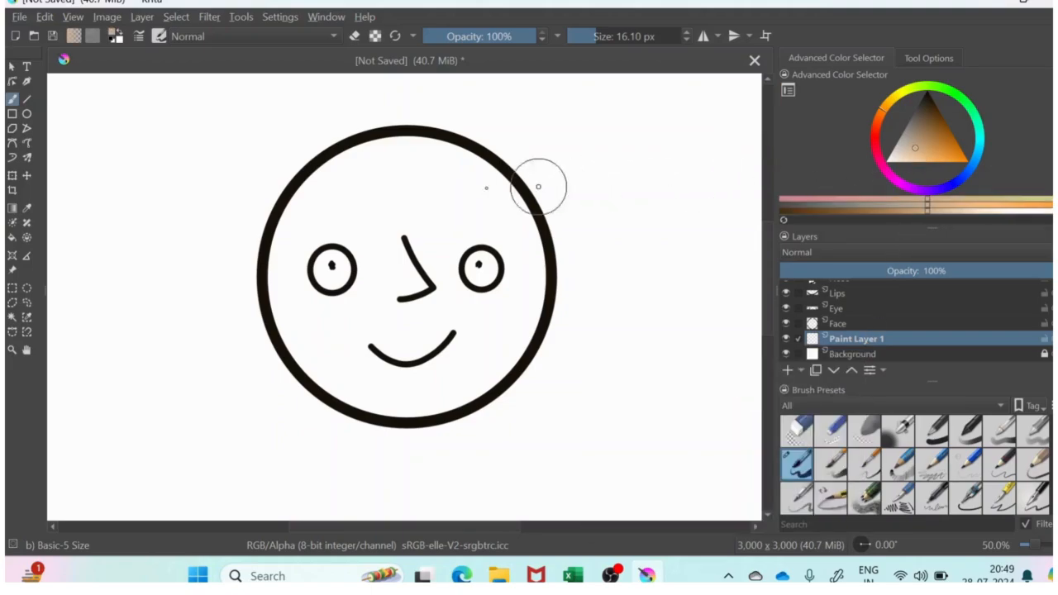
click(11, 238)
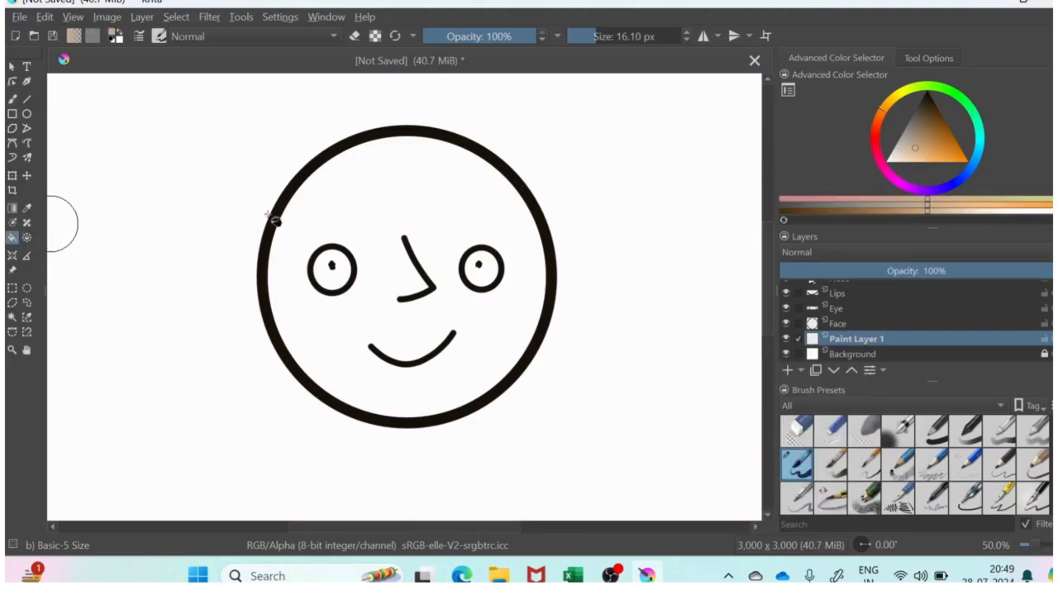
click(362, 211)
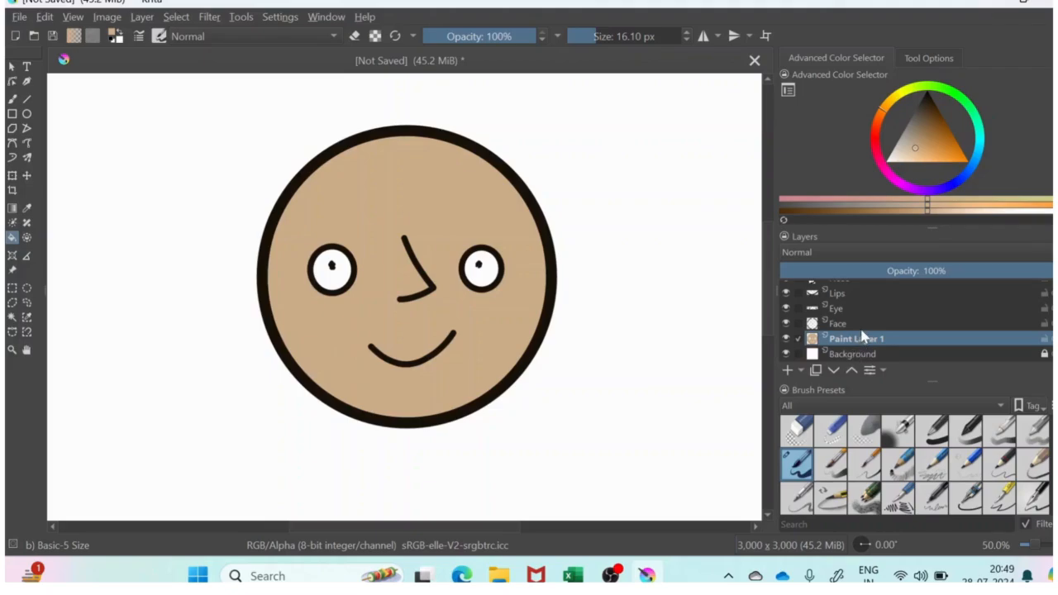
Add another paint layer above the skin colour layer and fill the face area on it with dark blue
click(788, 370)
drag(963, 190, 964, 168)
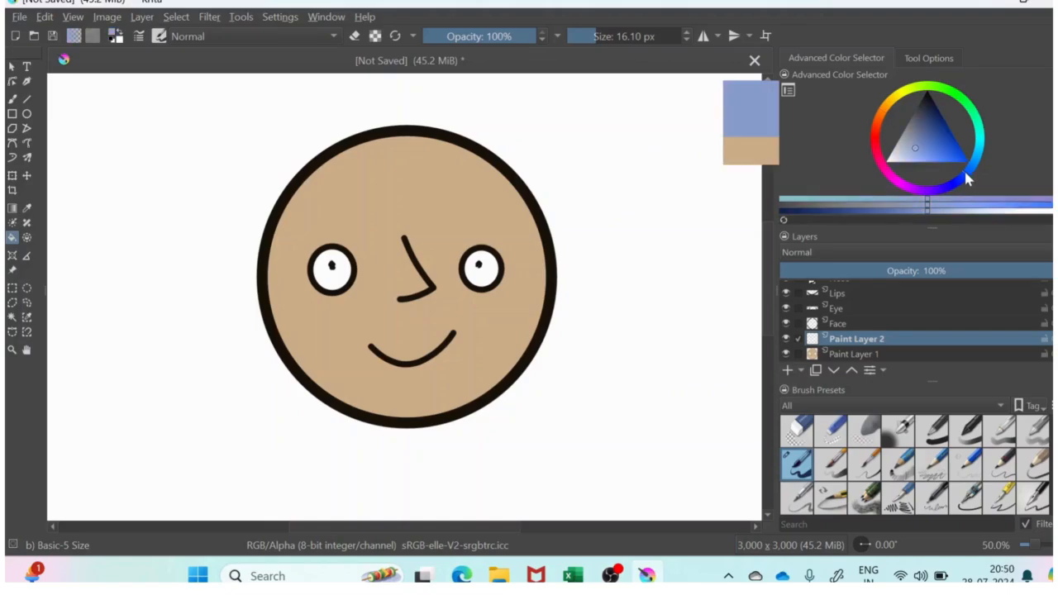
click(940, 118)
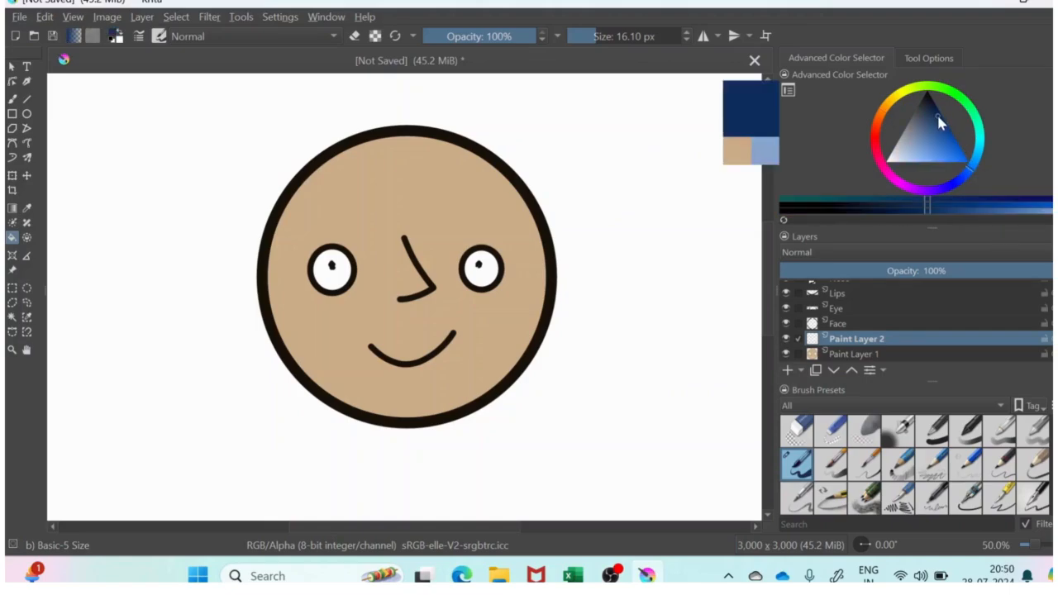
click(939, 126)
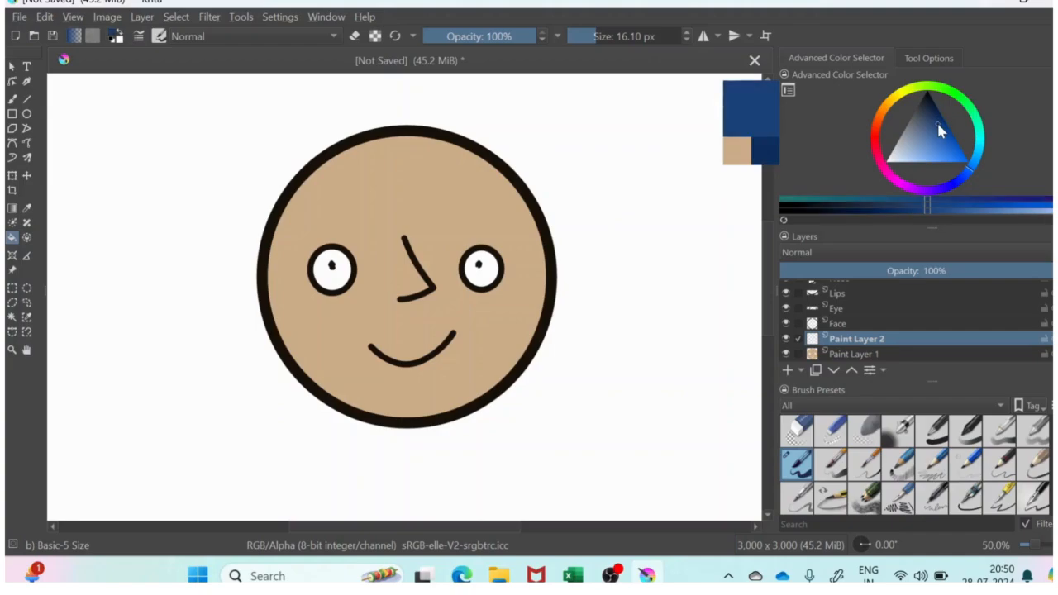
click(939, 120)
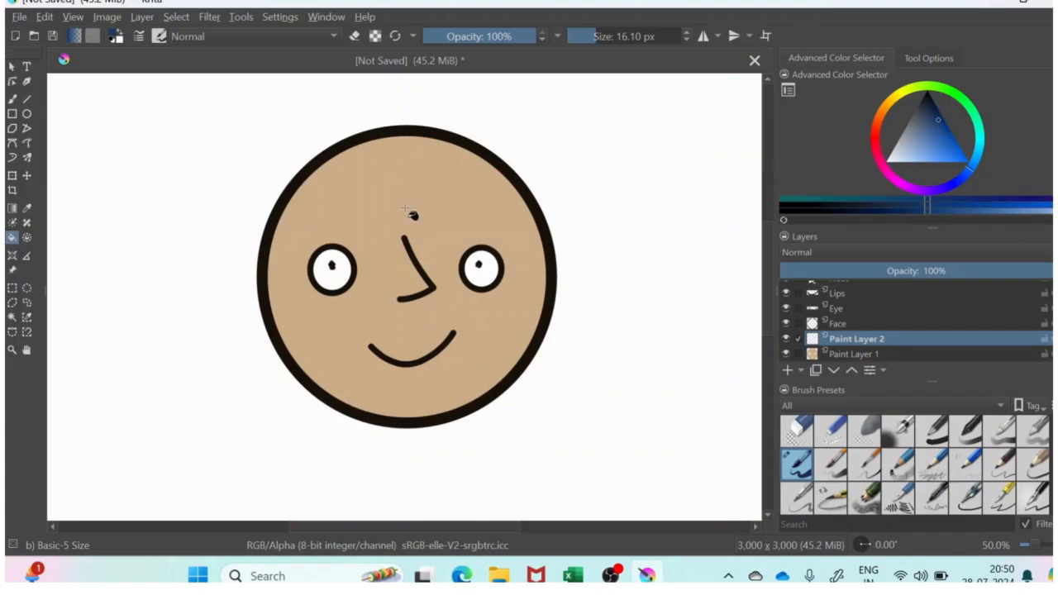
click(356, 200)
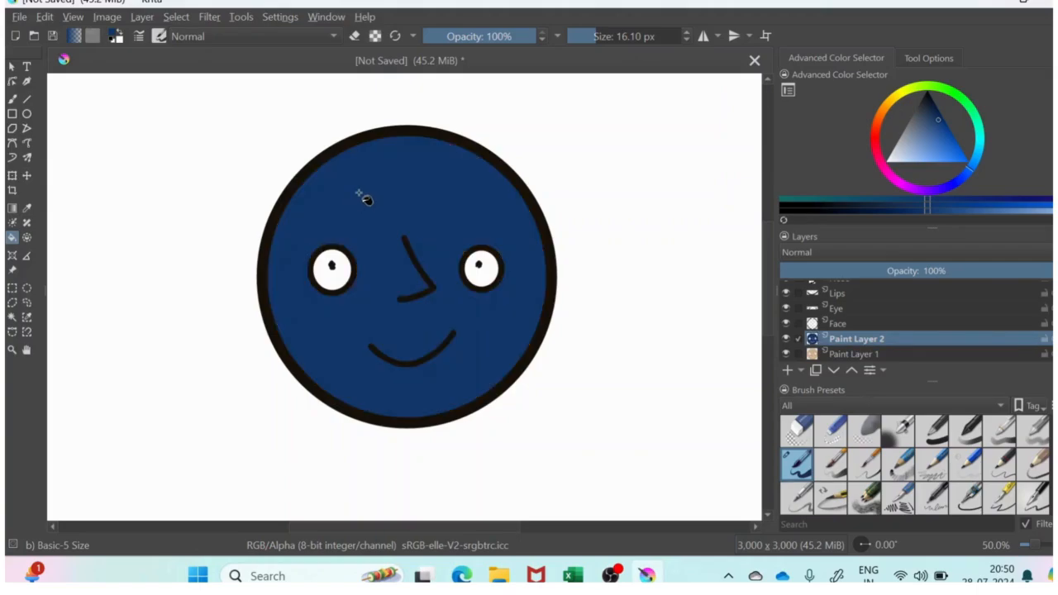
Erase the blue fill with a 956.10 px brush, leaving a crescent along the face's lower-left edge, and set the layer's opacity to 5%
click(355, 37)
click(671, 36)
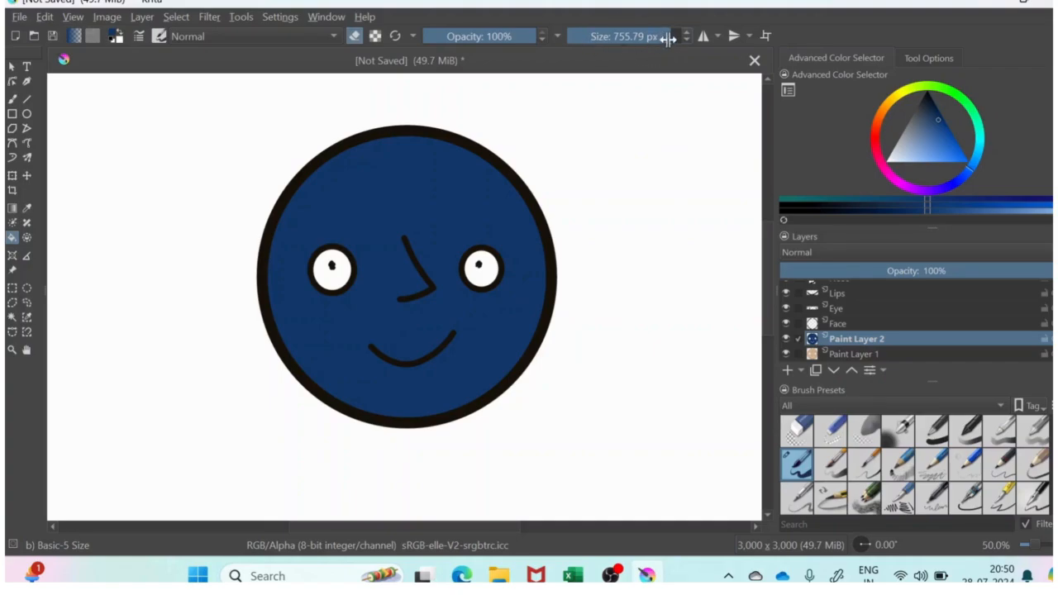
click(678, 37)
click(15, 100)
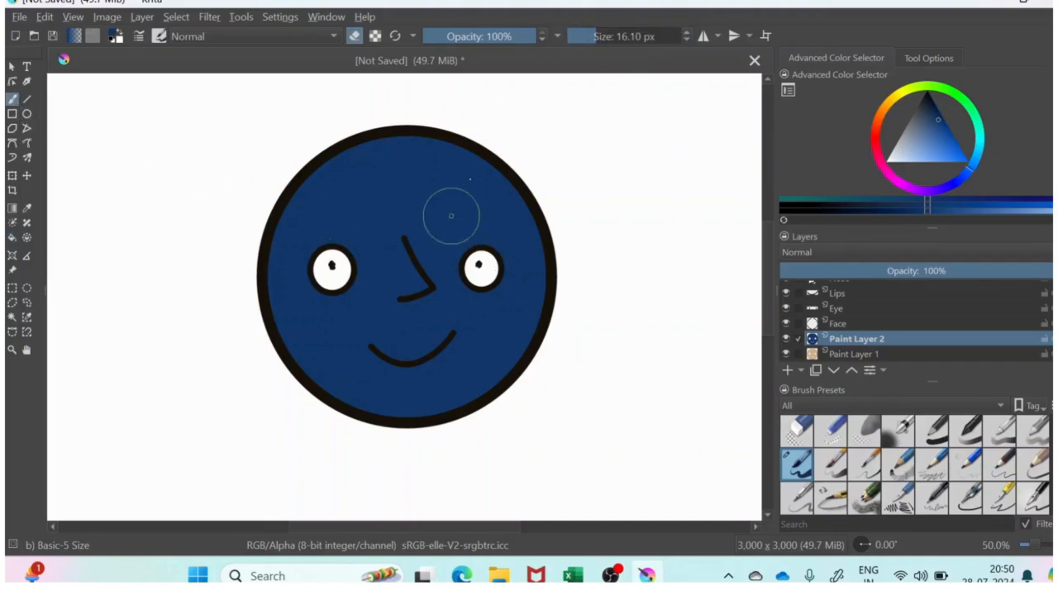
click(678, 37)
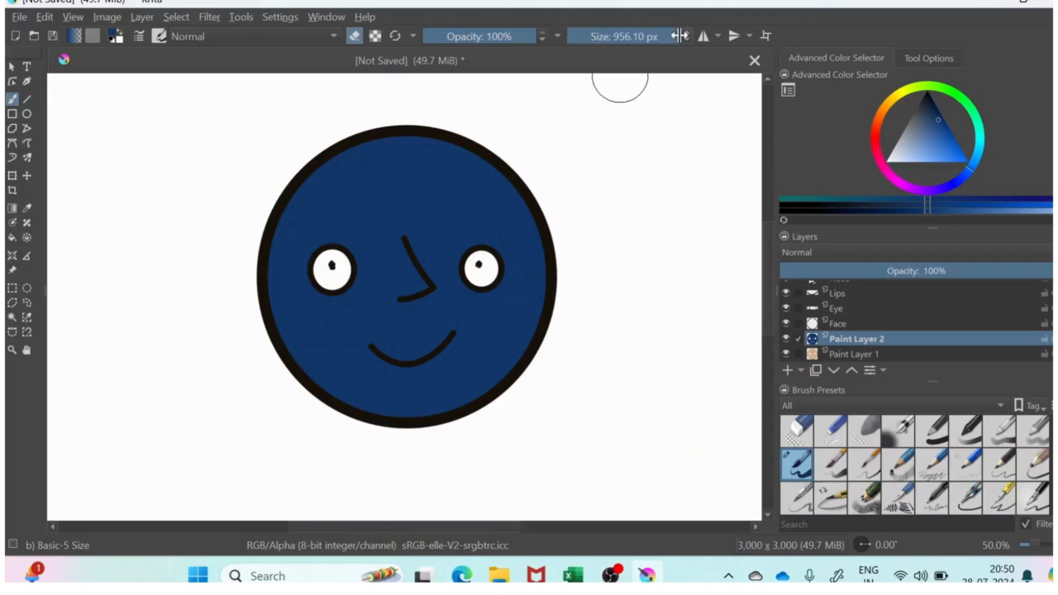
click(441, 261)
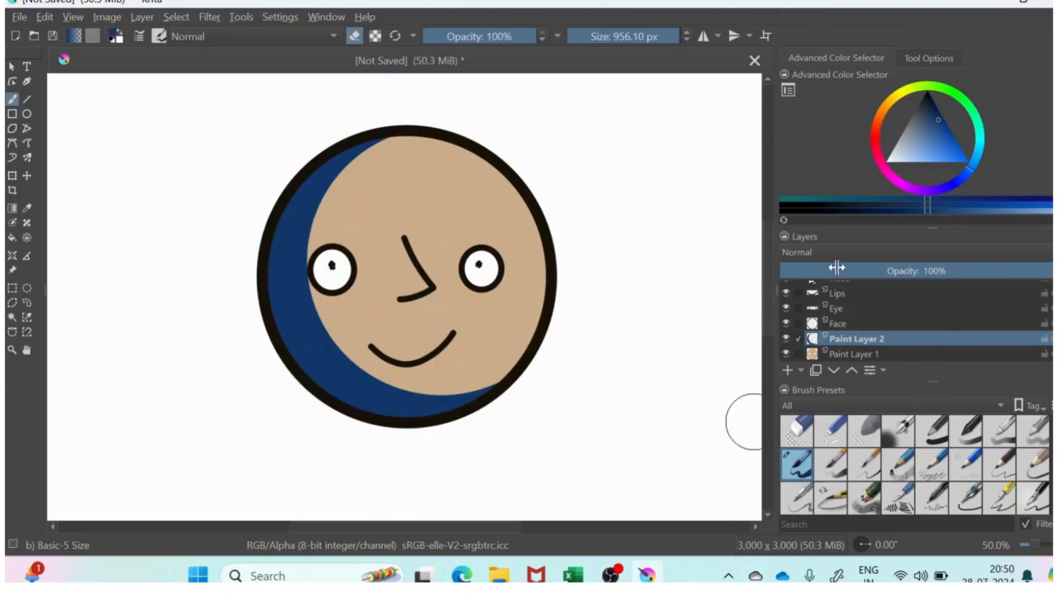
mouse_move(837, 267)
mouse_down()
mouse_move(786, 272)
mouse_move(795, 277)
mouse_up()
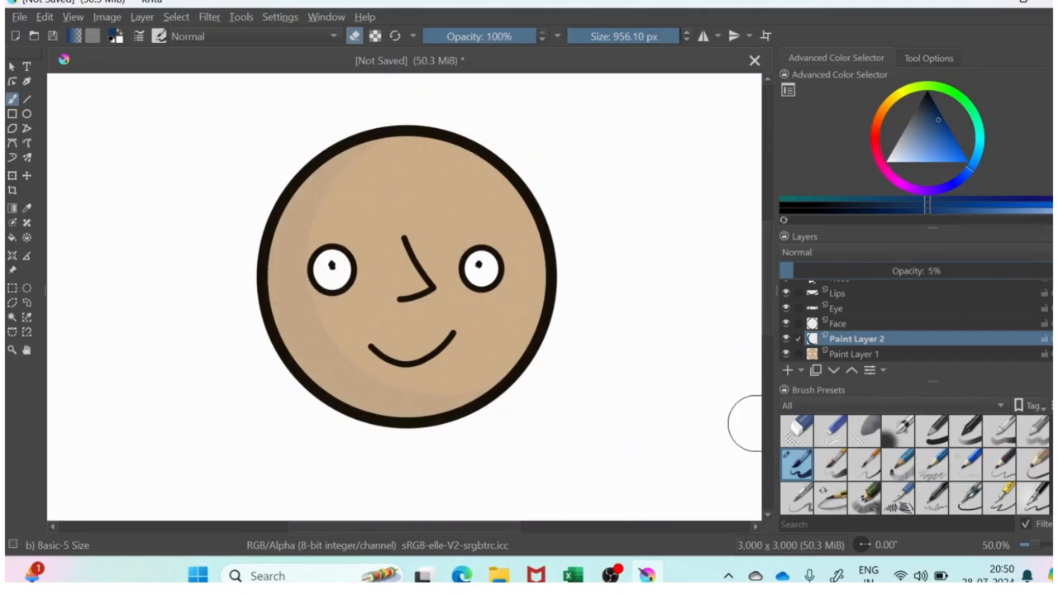
scroll(1038, 329, down, 1)
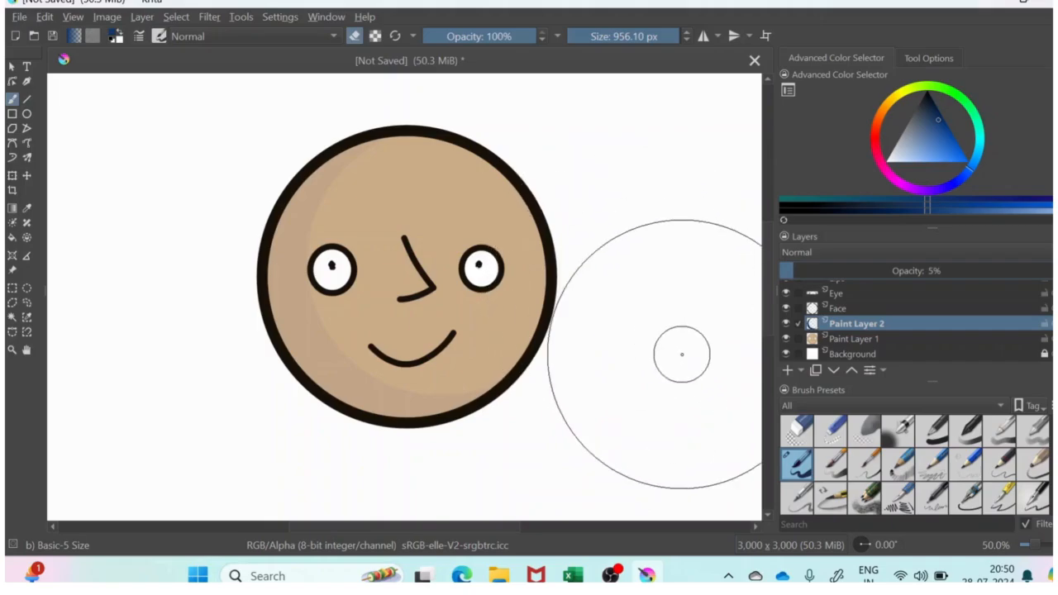
Save the drawing as the Krita document FaceII.kra in the Krita folder
click(17, 16)
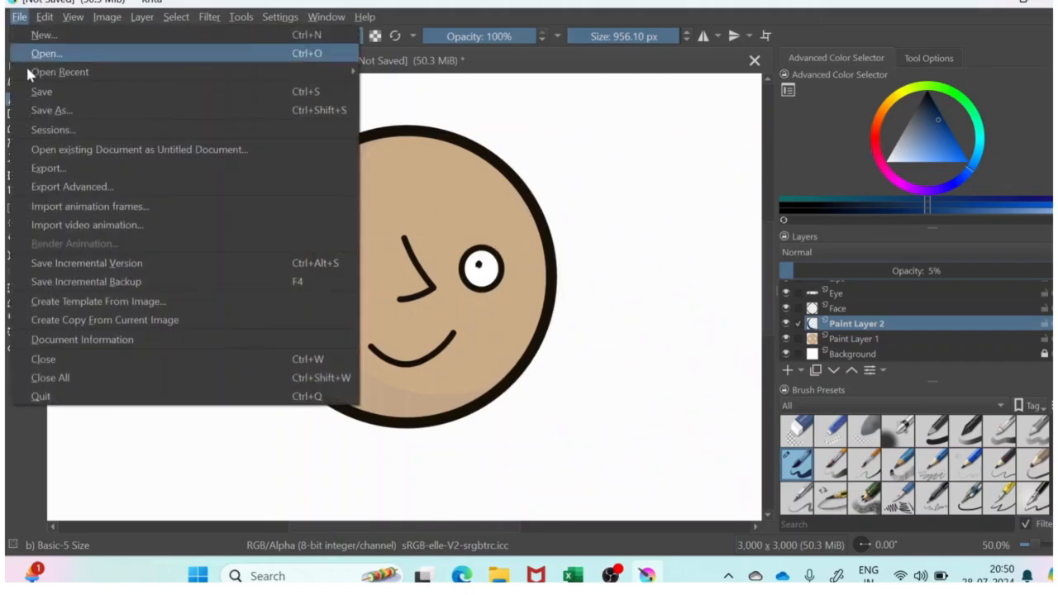
click(64, 108)
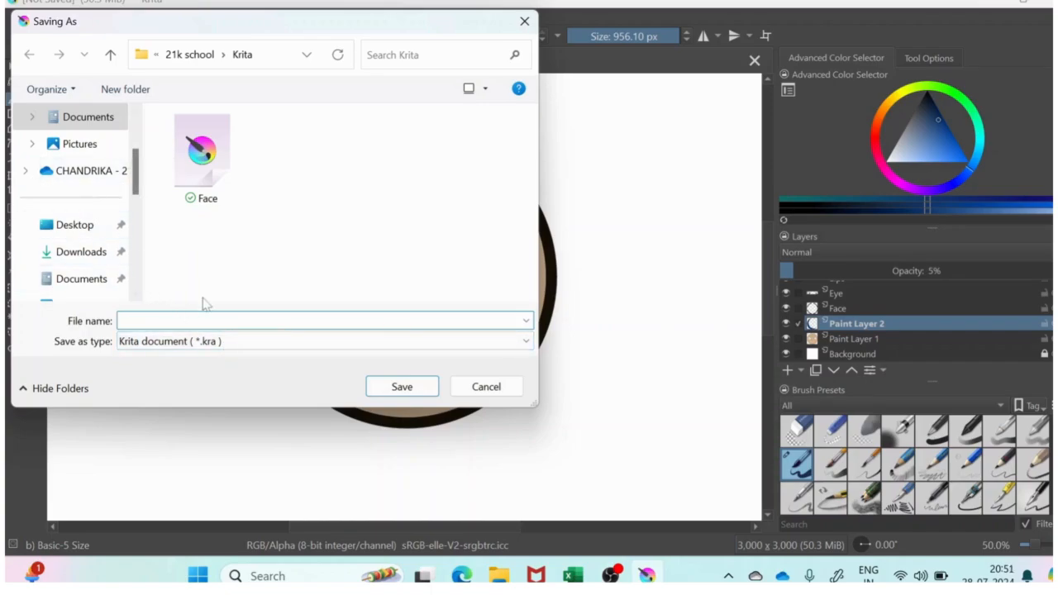
click(380, 390)
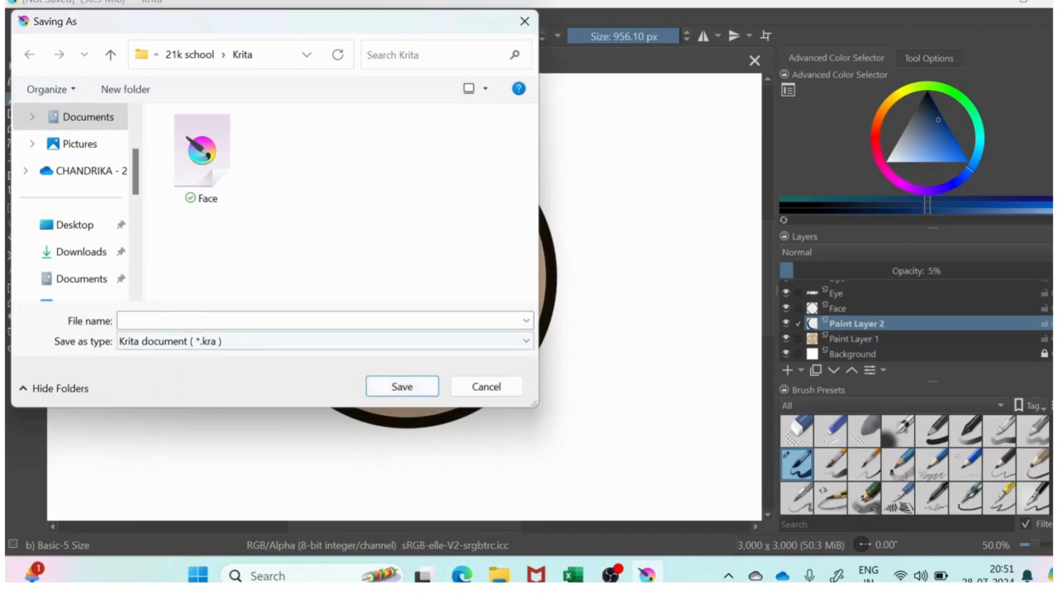
click(203, 321)
text(Face)
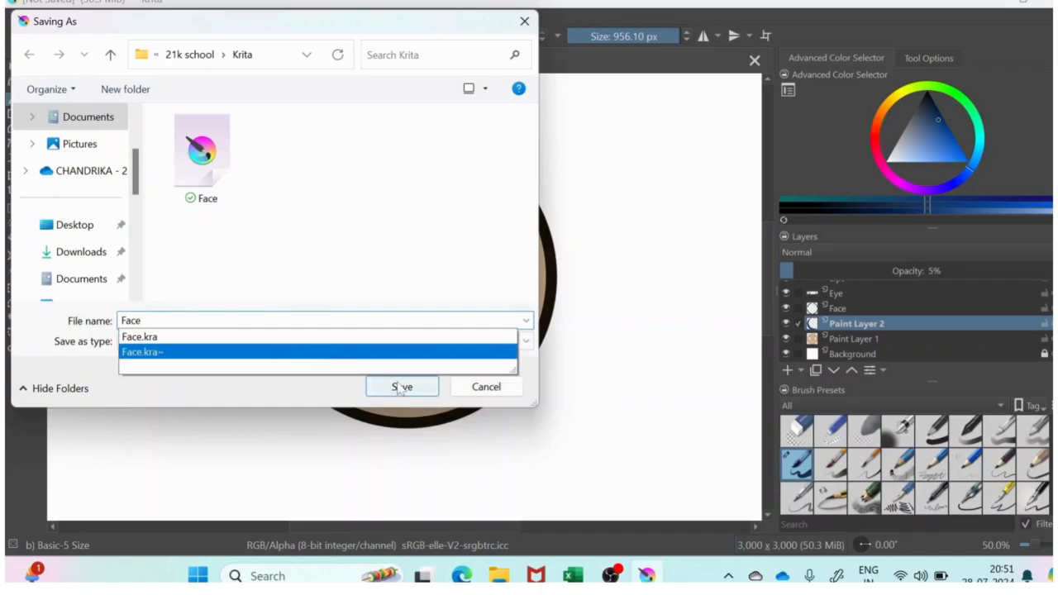
key(Return)
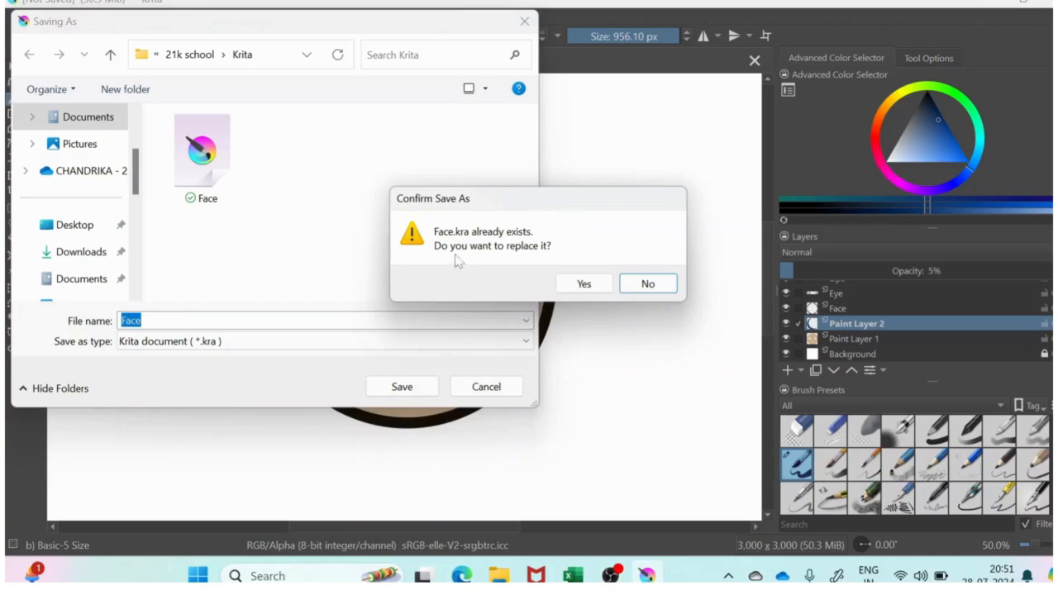
click(649, 285)
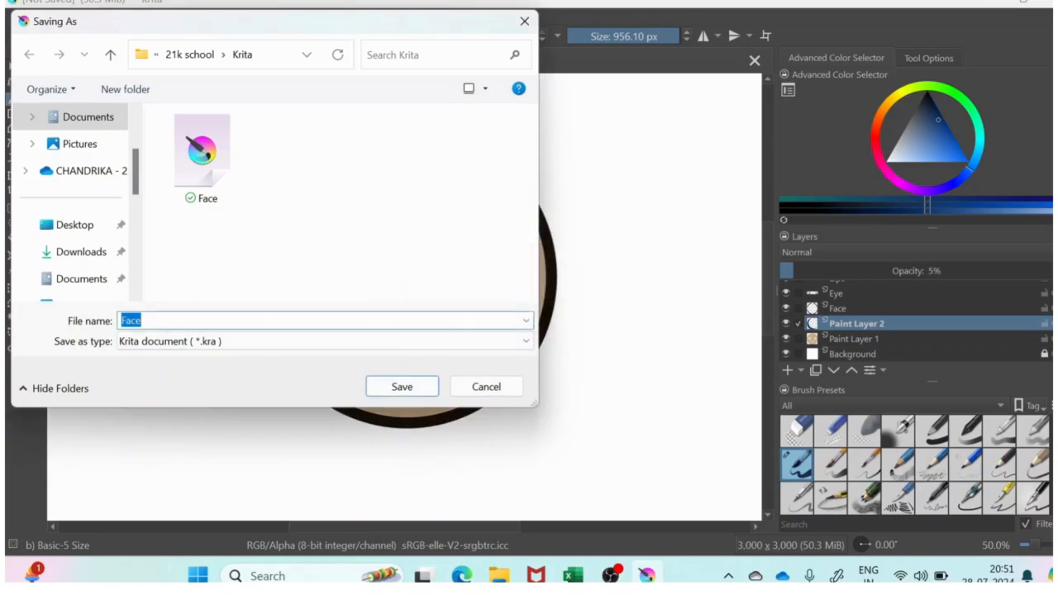
click(144, 320)
click(402, 389)
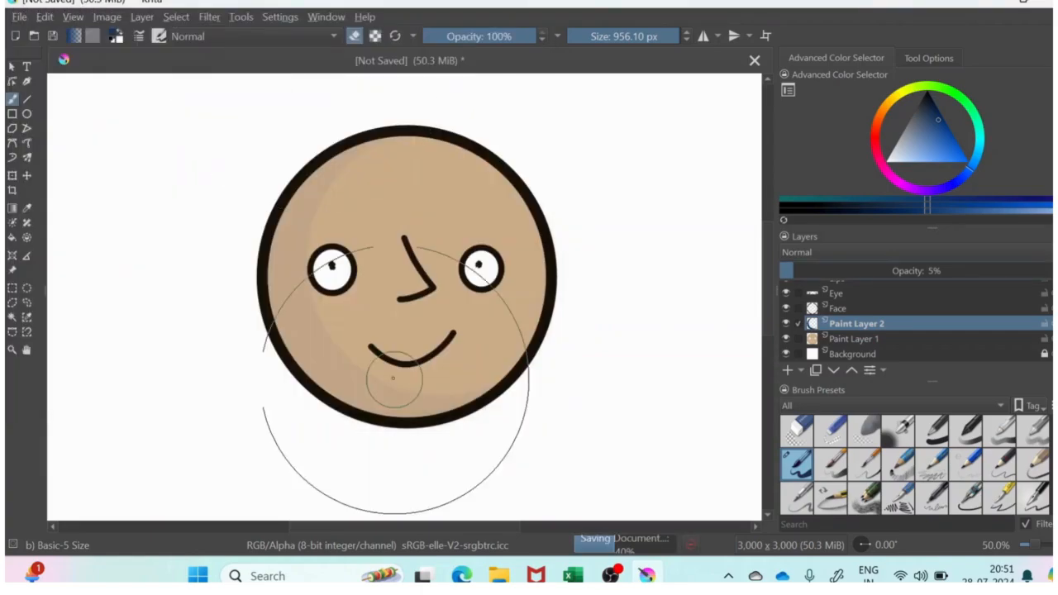
Create a new 3000 x 3000 px document at 150 pixels per inch in RGB/Alpha with 8-bit integer depth
click(18, 16)
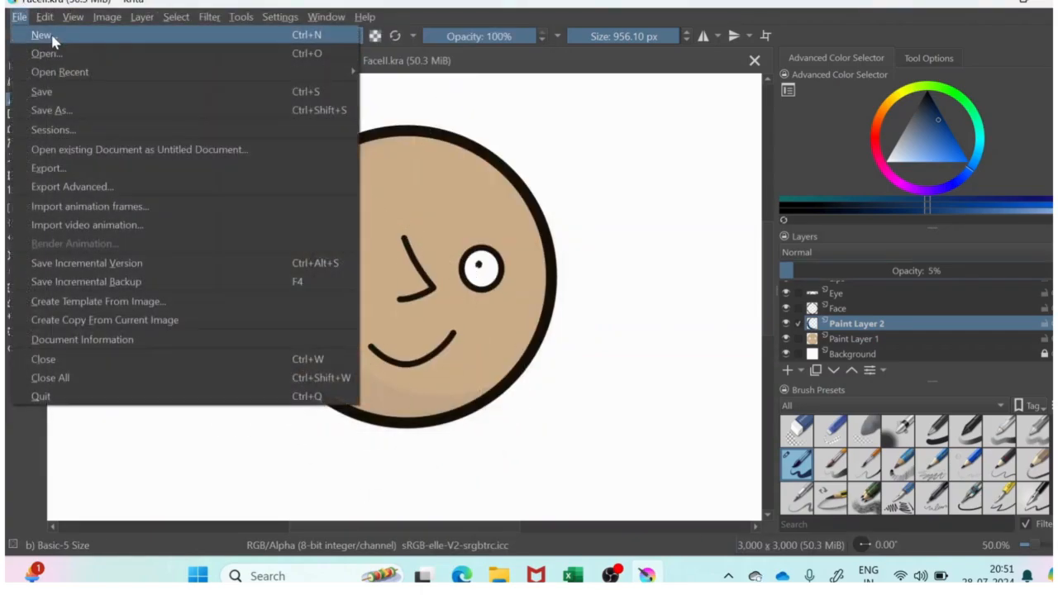
click(42, 35)
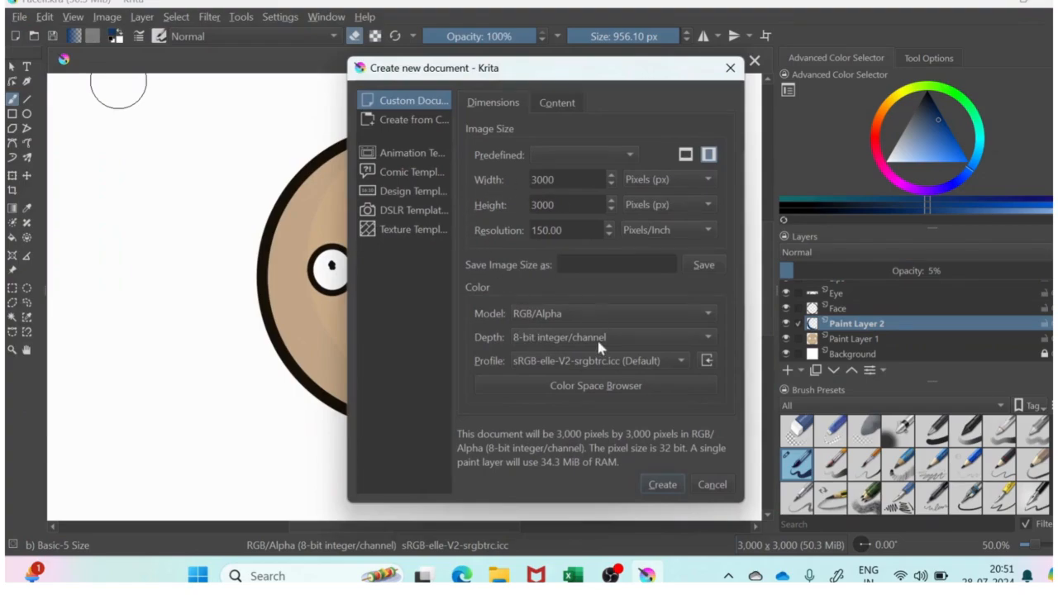
click(649, 479)
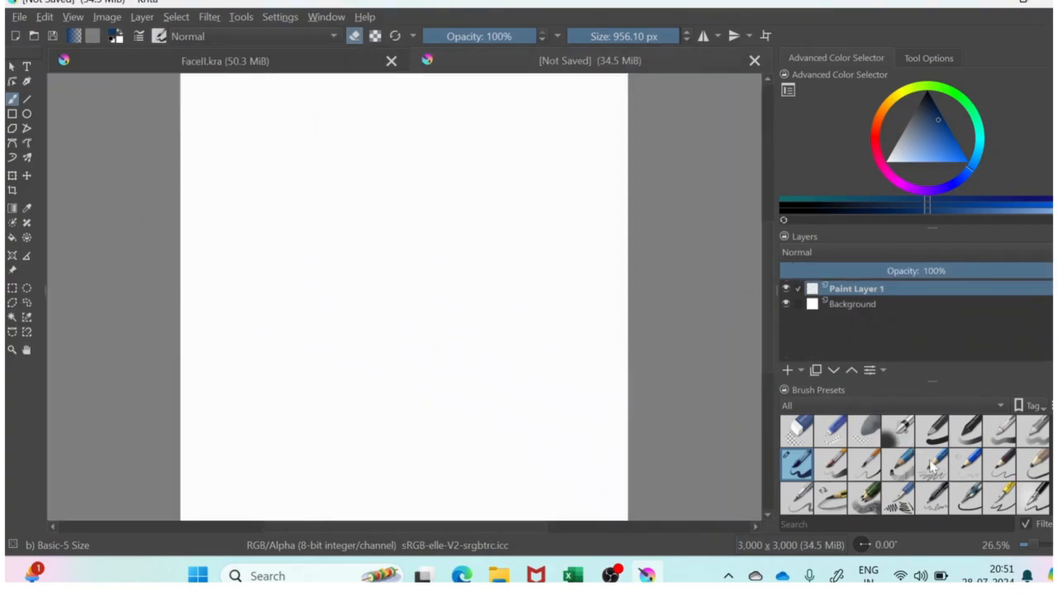
Enlarge the brush preset list and browse through the available brushes
drag(934, 383, 933, 335)
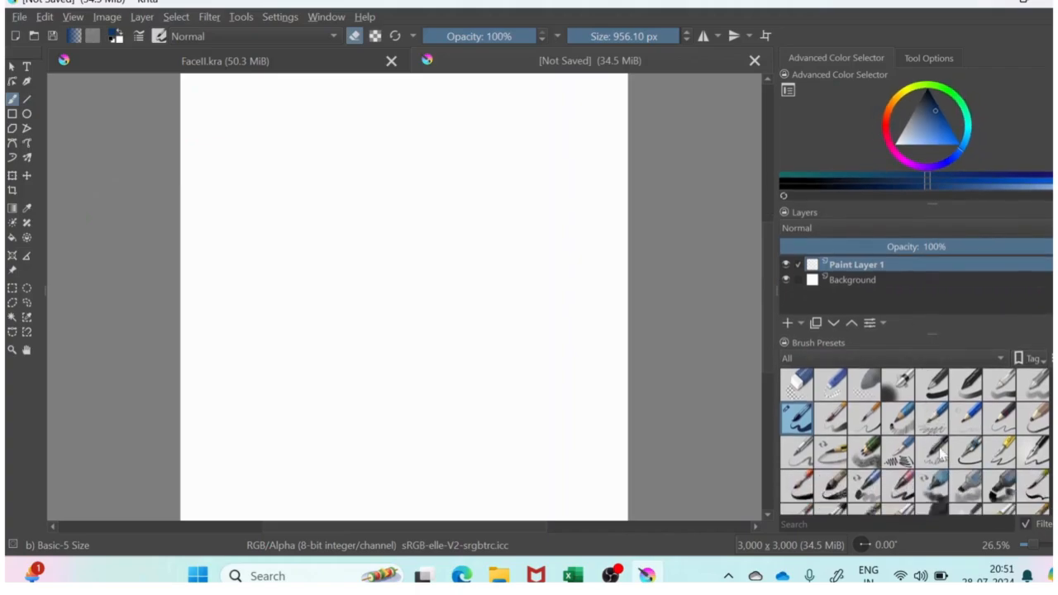
scroll(974, 473, down, 3)
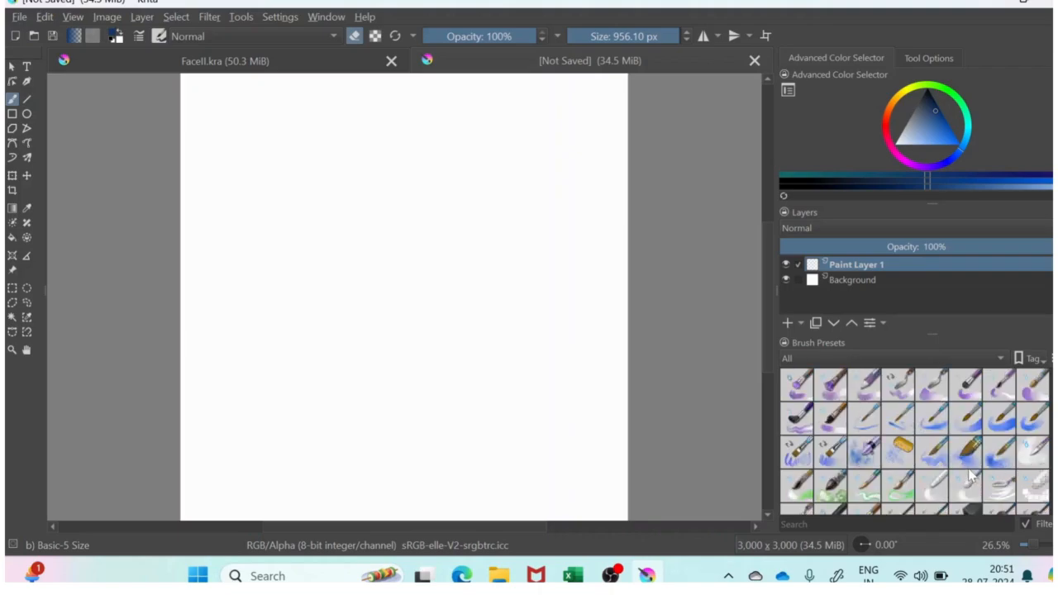
scroll(974, 477, down, 3)
scroll(974, 477, down, 2)
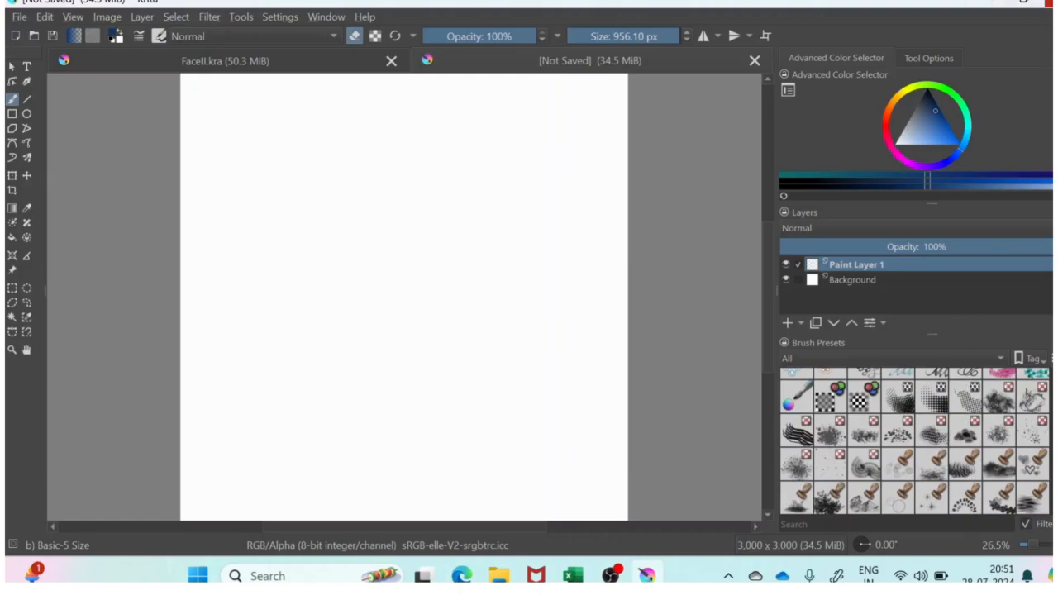
Restart Krita, open the recent image Drawing.kra and inspect its title, blue band, brown mountains and green grass up close
click(1047, 3)
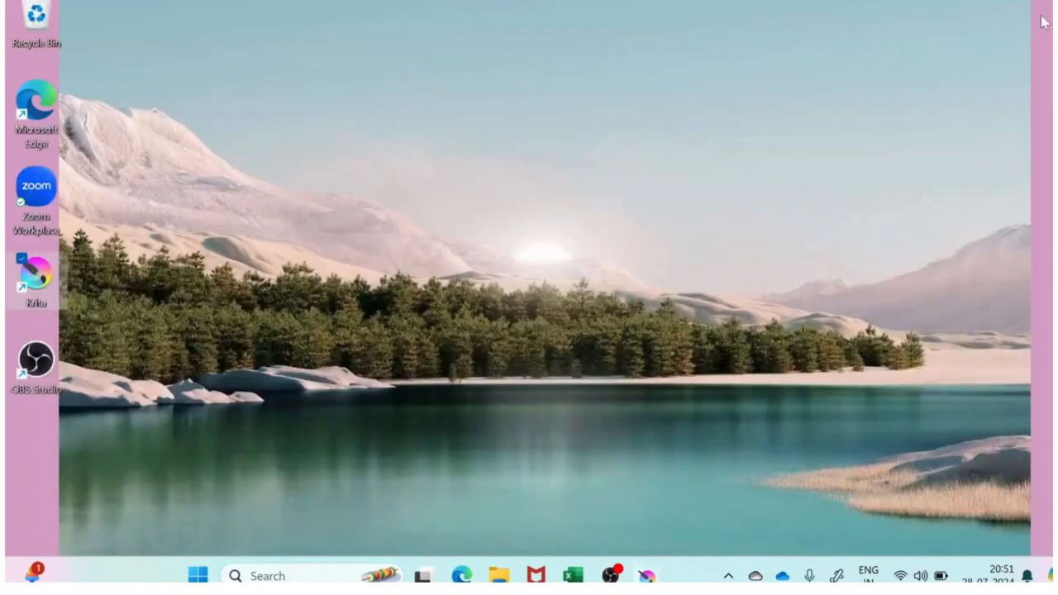
double_click(31, 277)
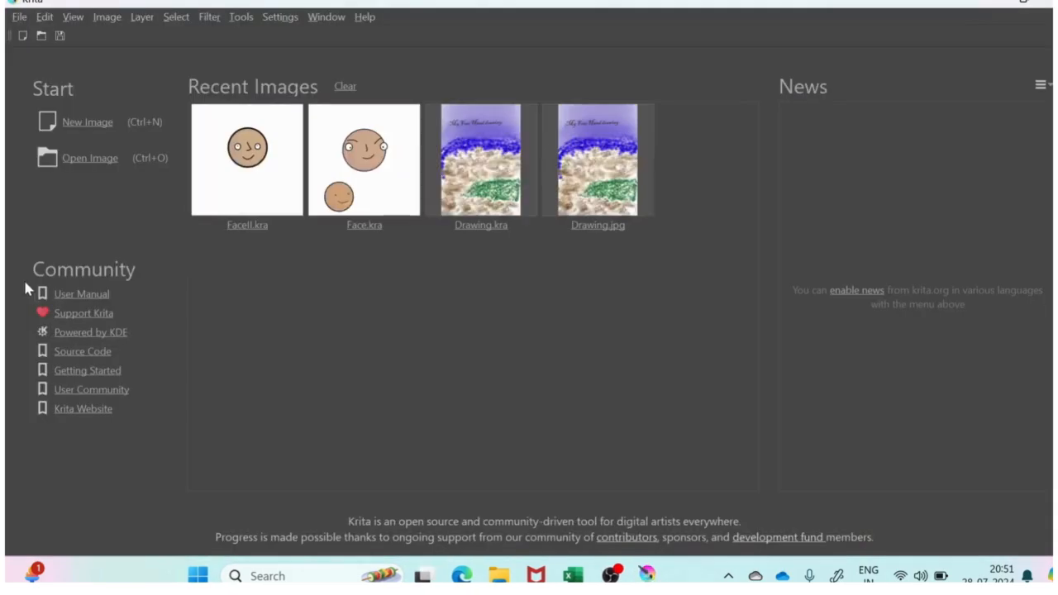
click(492, 148)
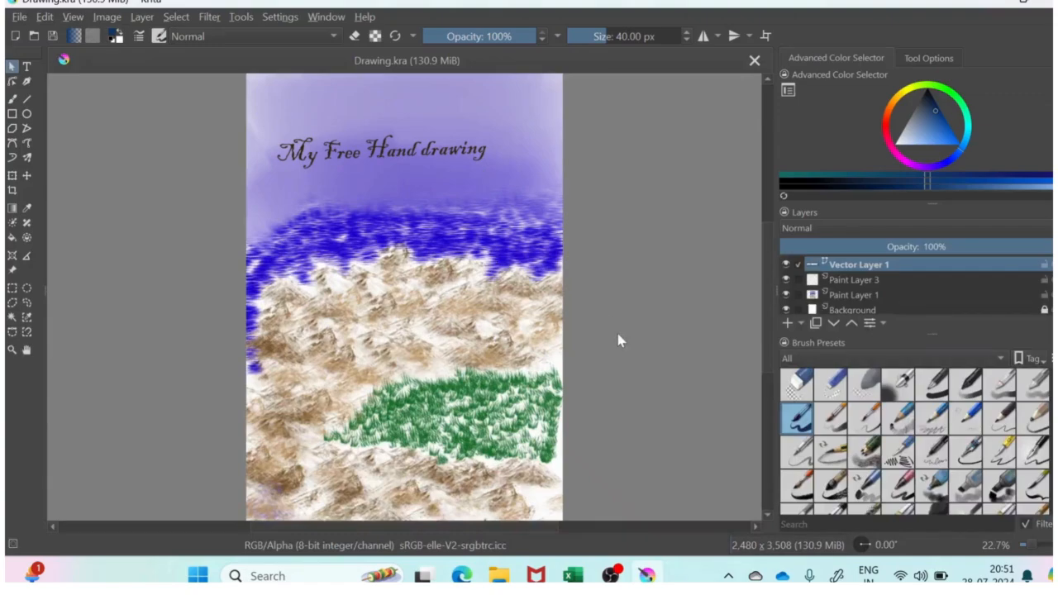
scroll(617, 340, up, 3)
drag(402, 530, 300, 529)
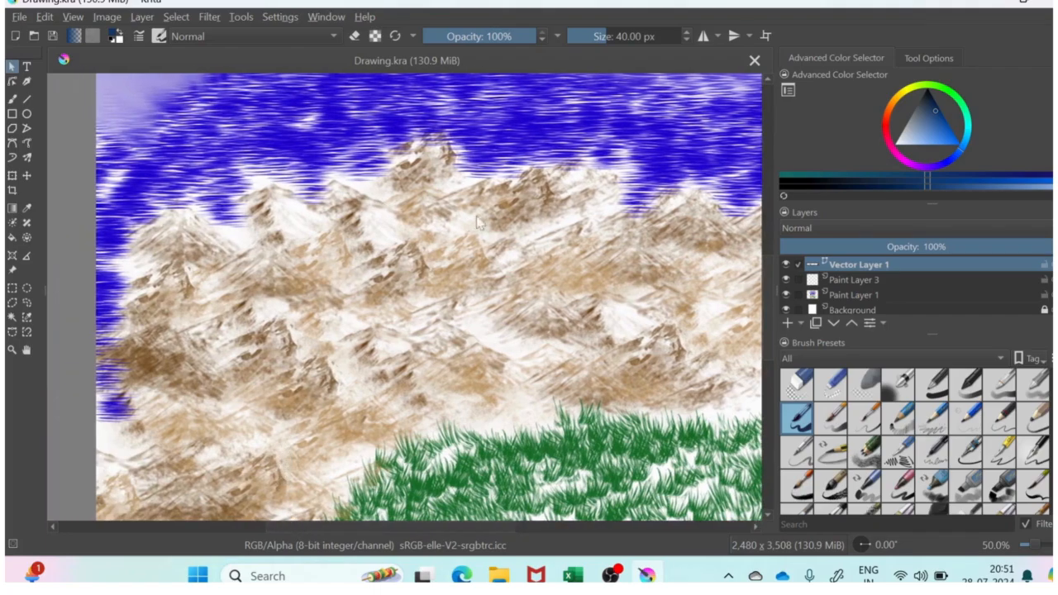
drag(766, 313, 766, 236)
scroll(416, 321, down, 1)
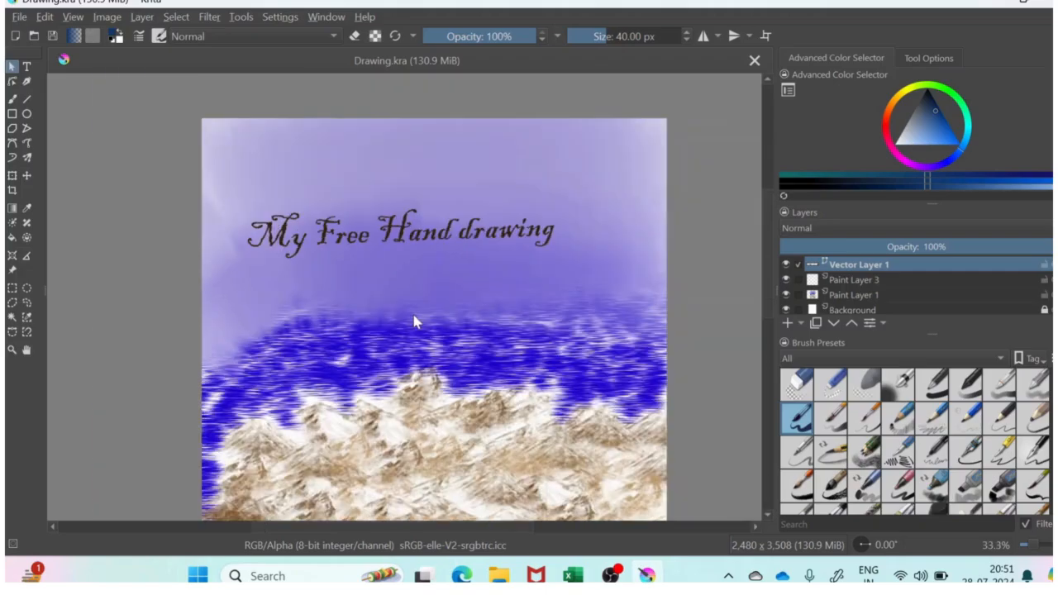
drag(768, 288, 771, 359)
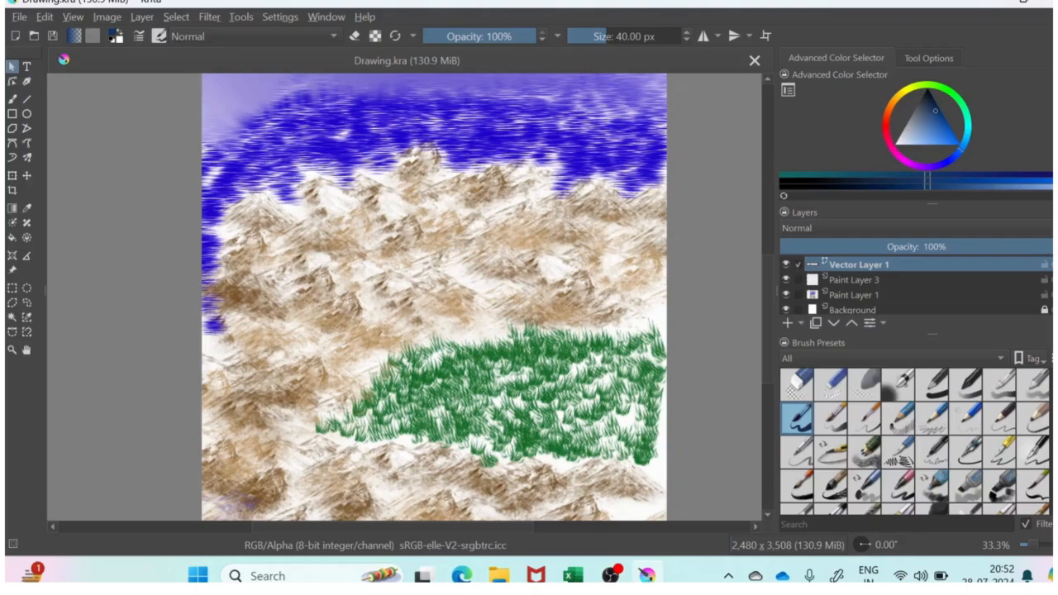
Create a new custom document of 3000 x 3000 px at 150 pixels per inch in RGB/Alpha, 8-bit integer
click(18, 16)
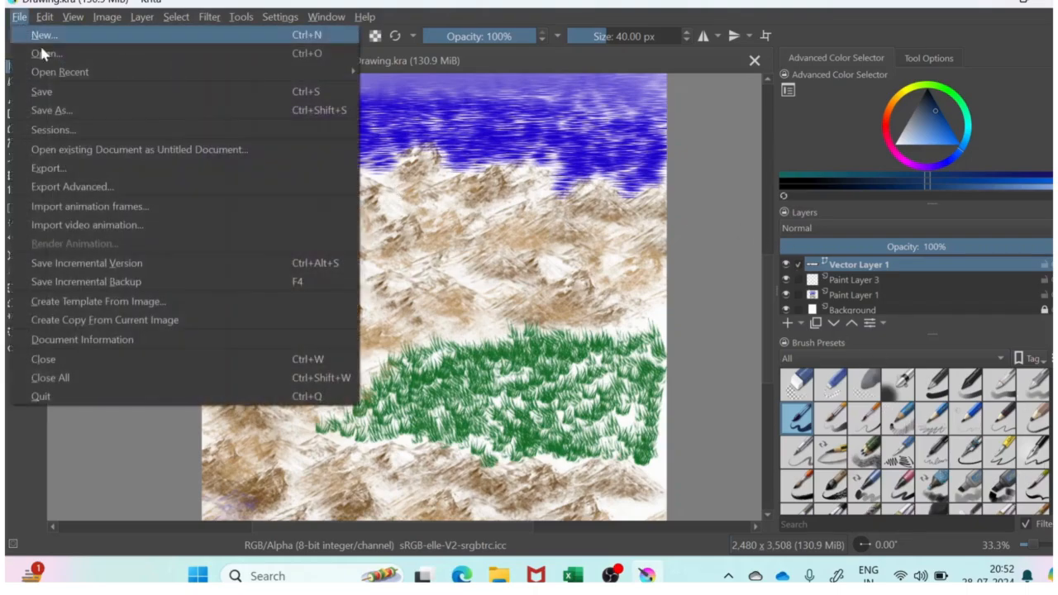
click(60, 33)
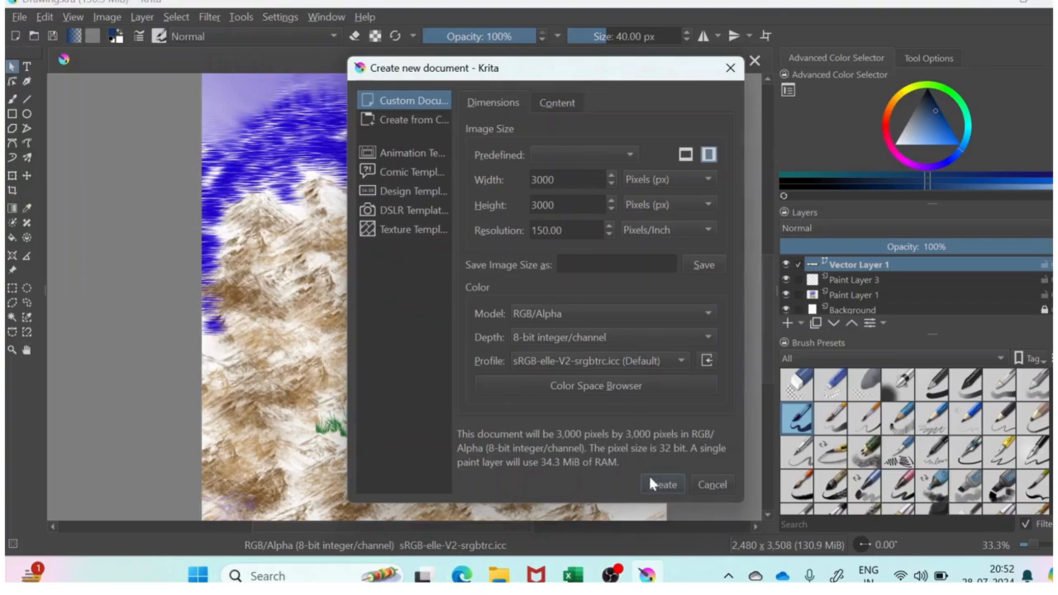
click(662, 485)
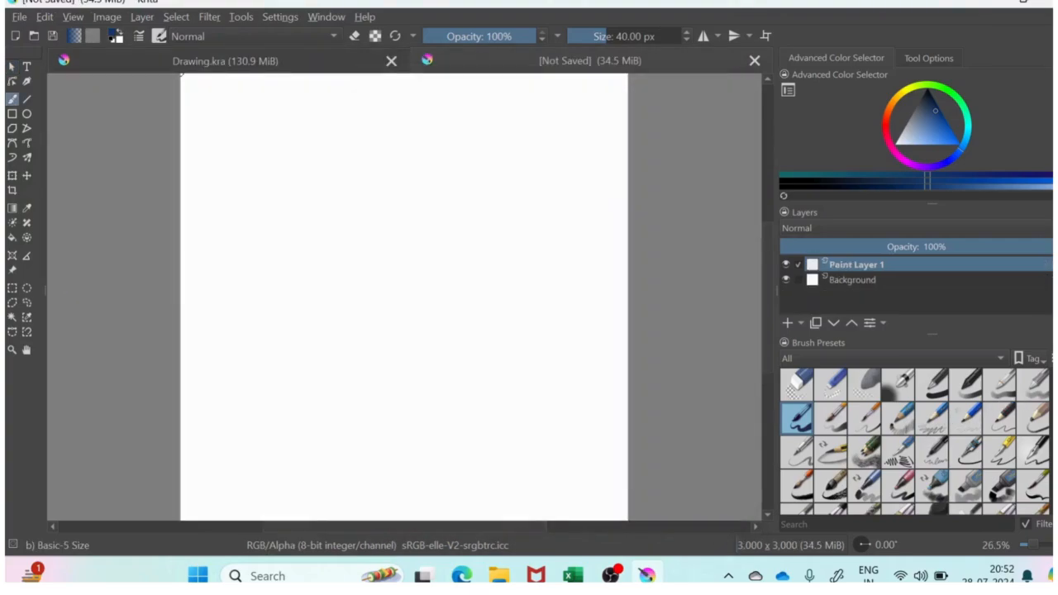
Try the WaterC Spread WideArea brush preset
scroll(914, 442, down, 7)
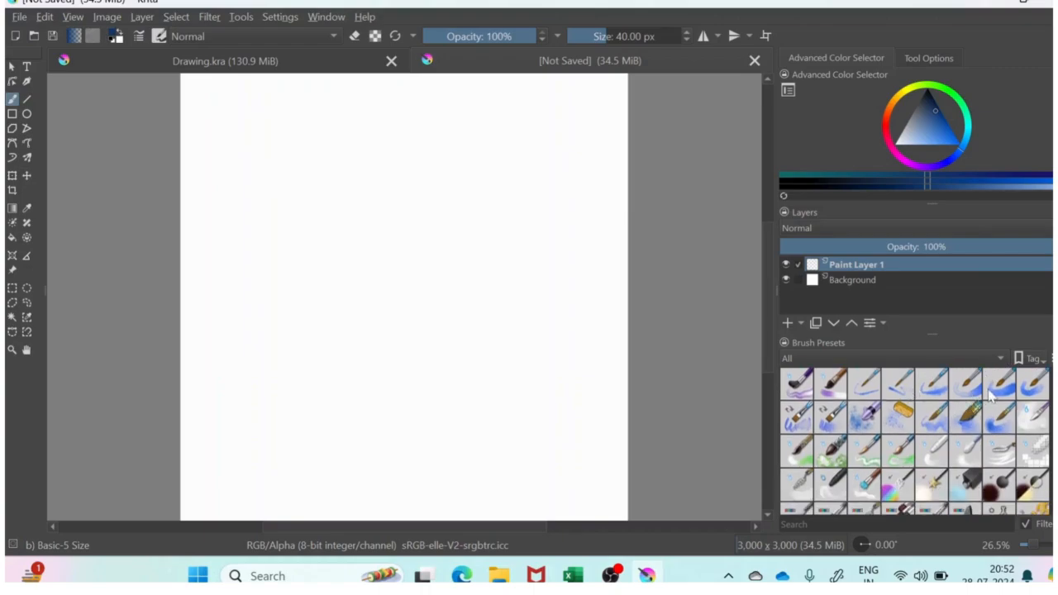
right_click(964, 422)
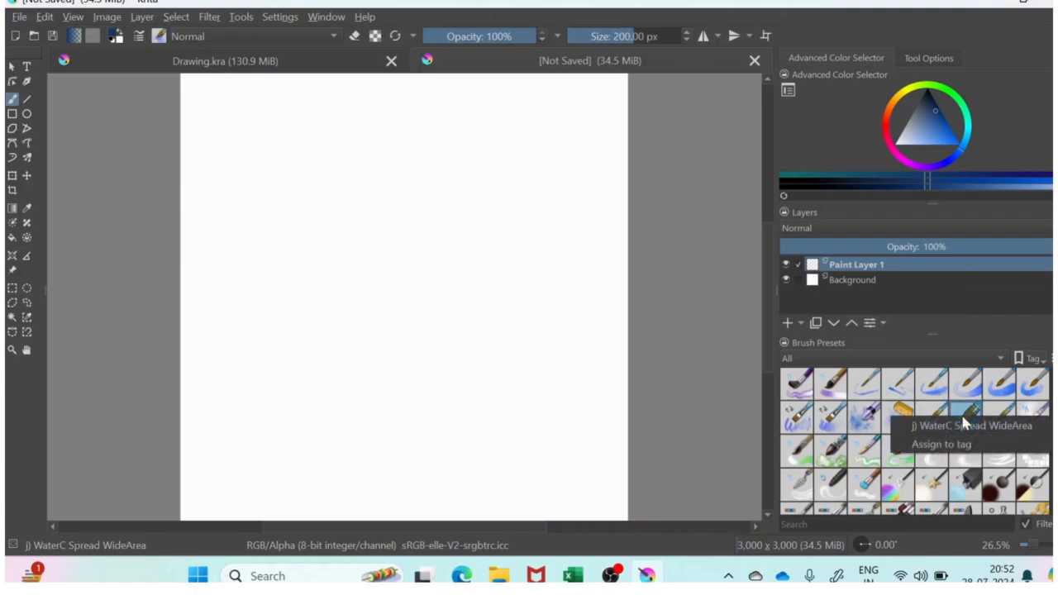
mouse_move(961, 424)
click(729, 426)
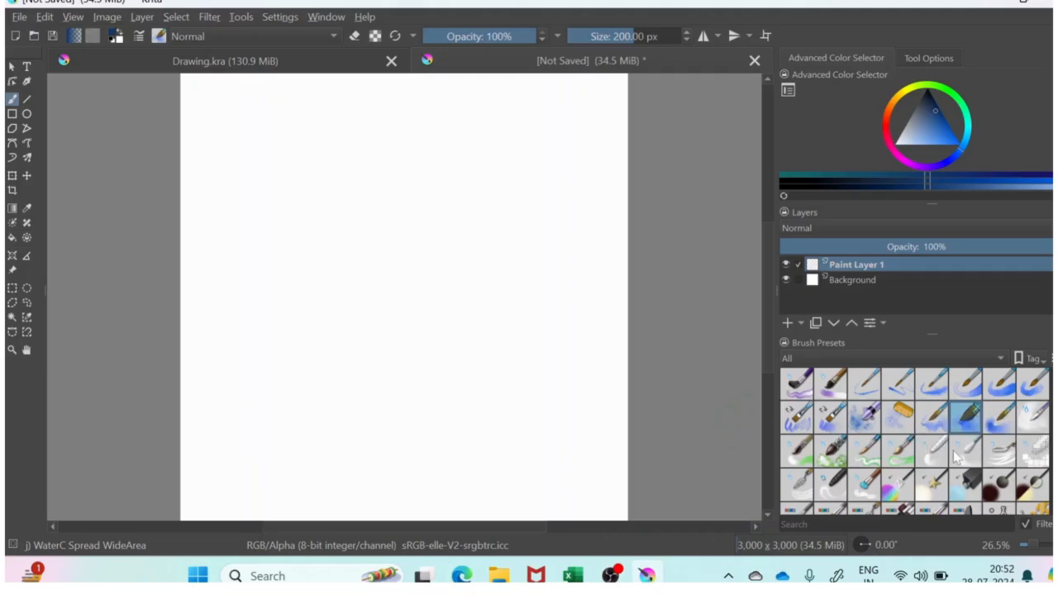
Choose the Stamp Mountains Distant brush preset and set its size to 66.90 px
scroll(957, 455, down, 3)
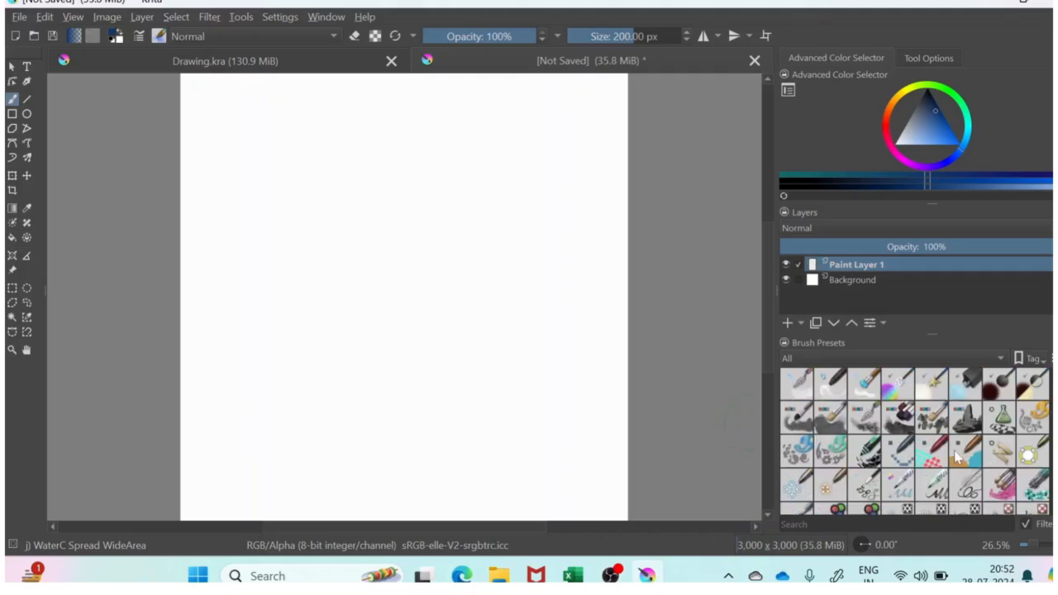
scroll(957, 455, down, 3)
scroll(957, 454, down, 1)
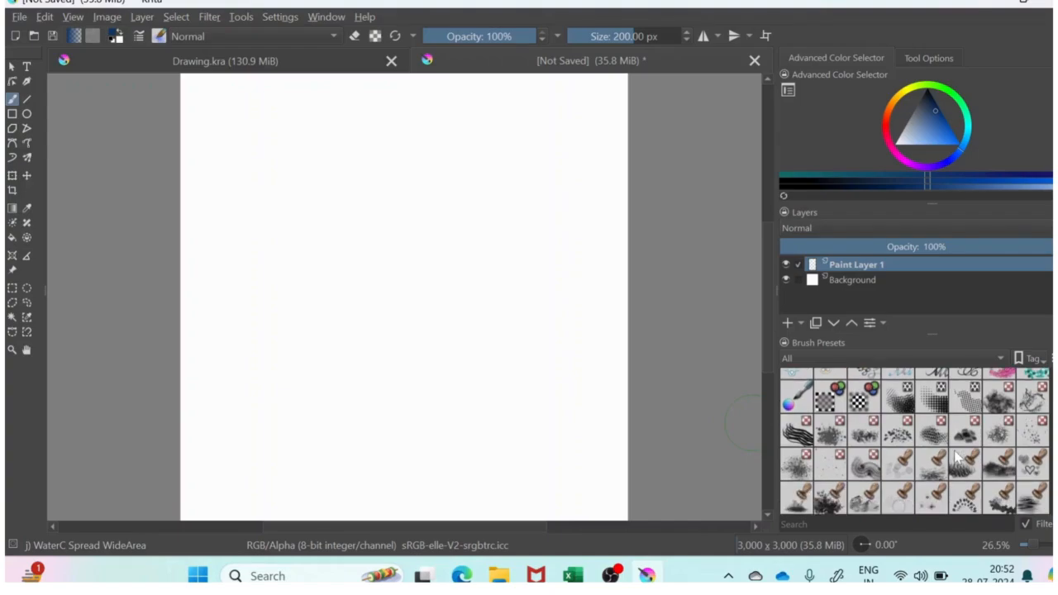
click(862, 508)
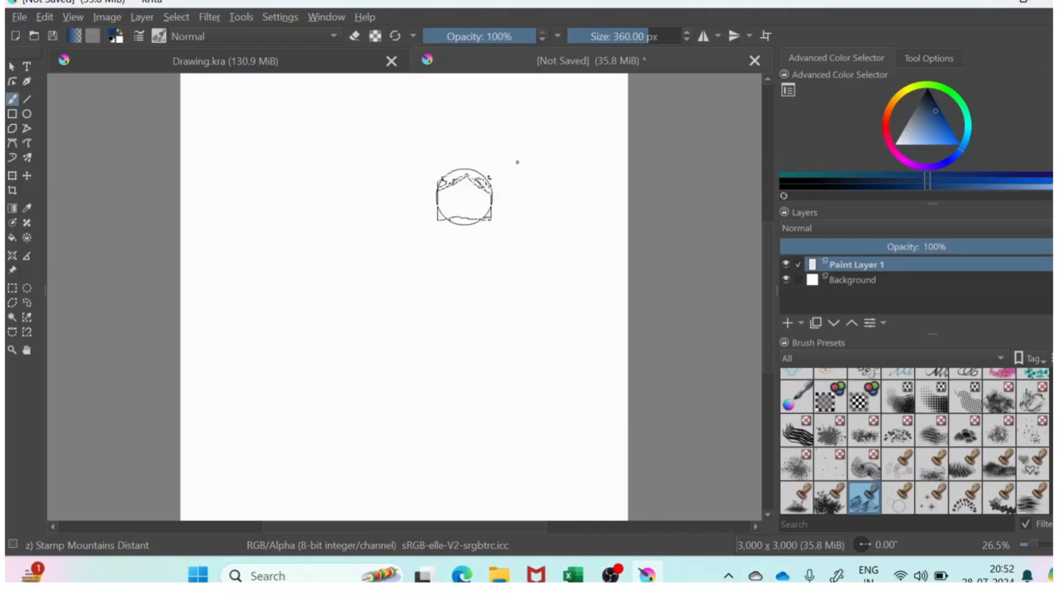
click(598, 36)
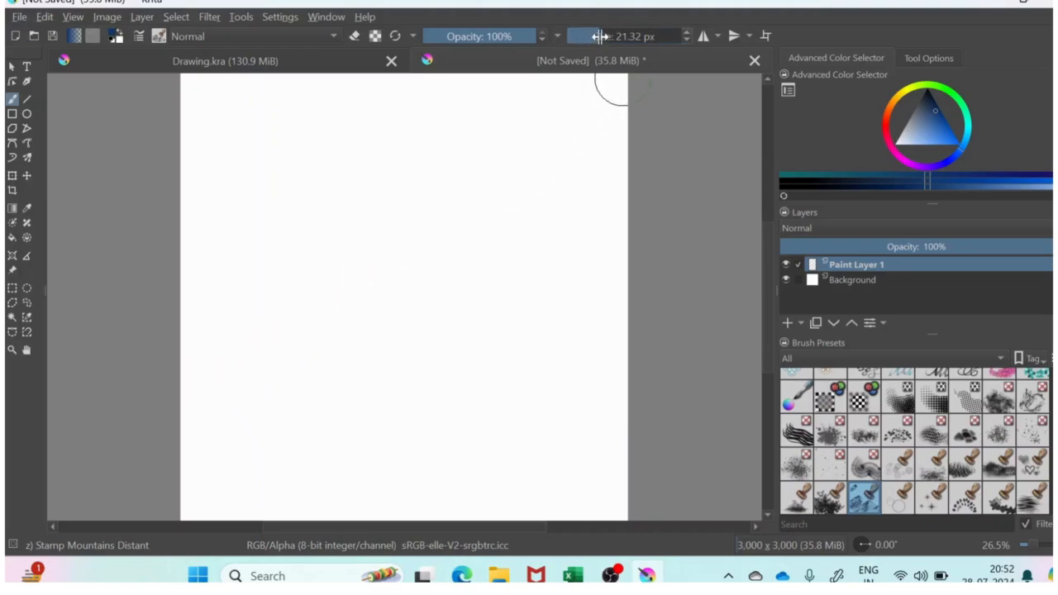
drag(599, 37, 623, 36)
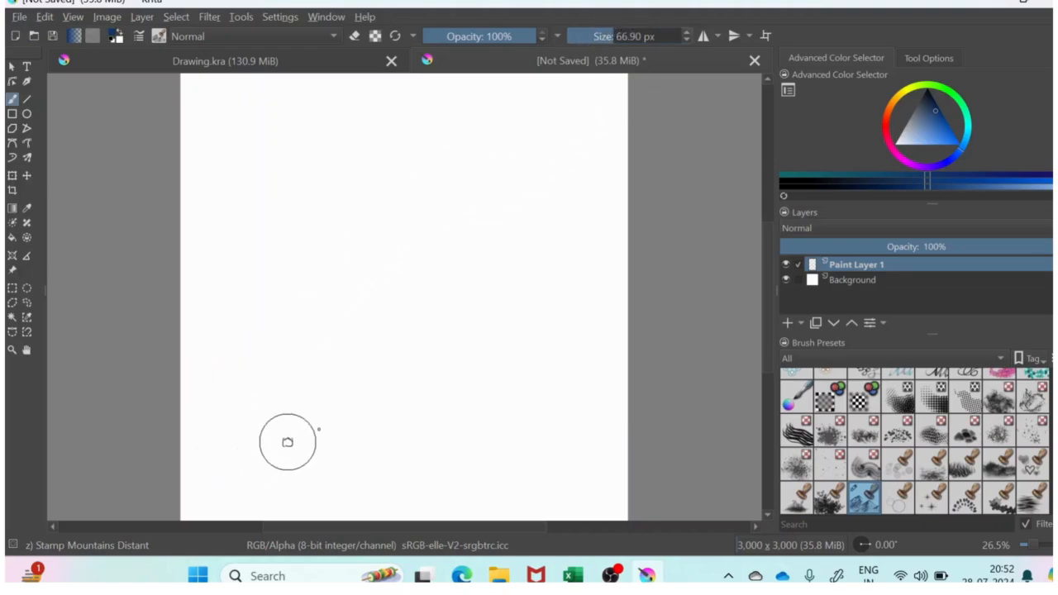
scroll(391, 421, down, 2)
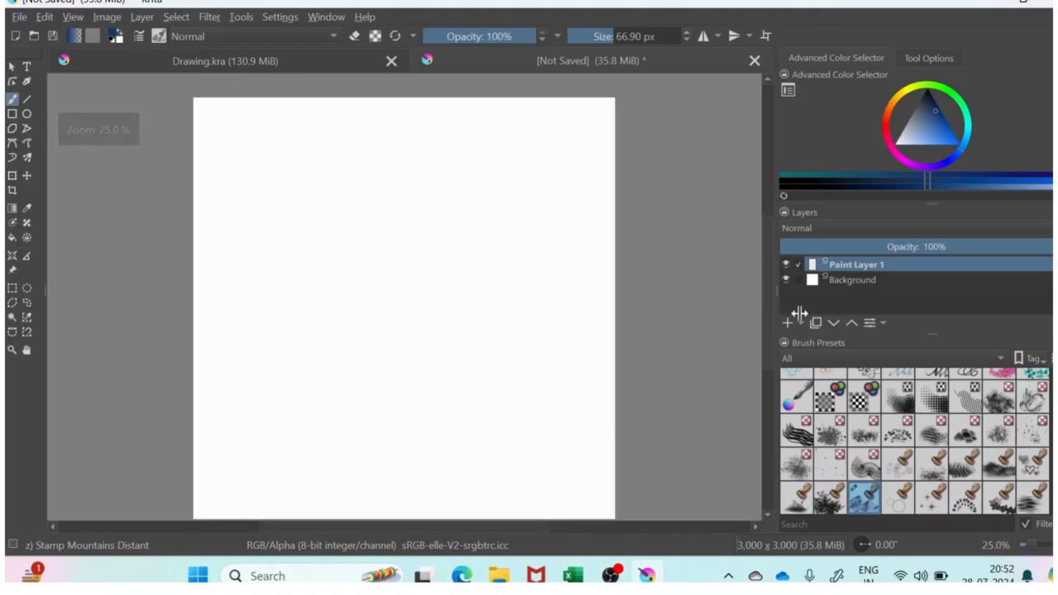
mouse_move(770, 319)
mouse_down()
mouse_move(774, 344)
mouse_move(770, 322)
mouse_up()
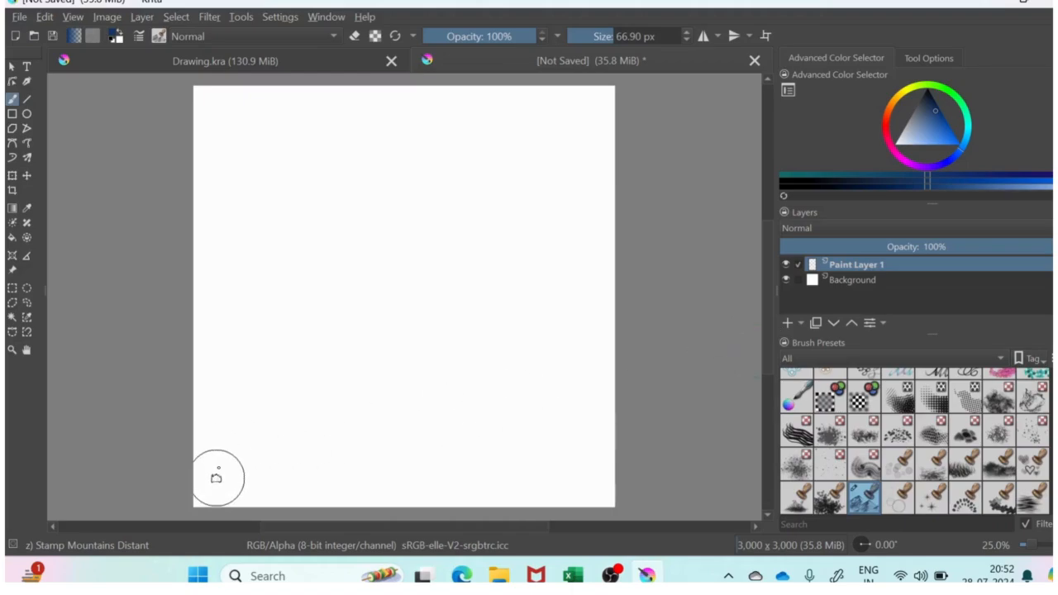
Paint a trial curve of small dark blue mountain stamps in the canvas's lower-left area and undo it
mouse_move(216, 478)
mouse_down()
mouse_move(252, 403)
mouse_move(303, 372)
mouse_move(380, 352)
mouse_move(277, 356)
mouse_up()
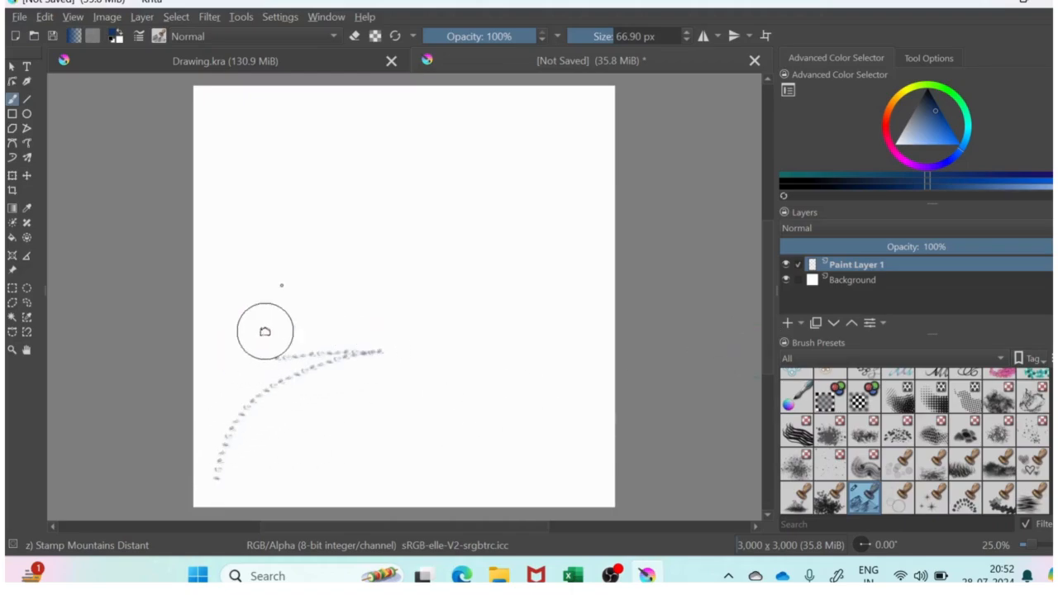
key(ctrl)
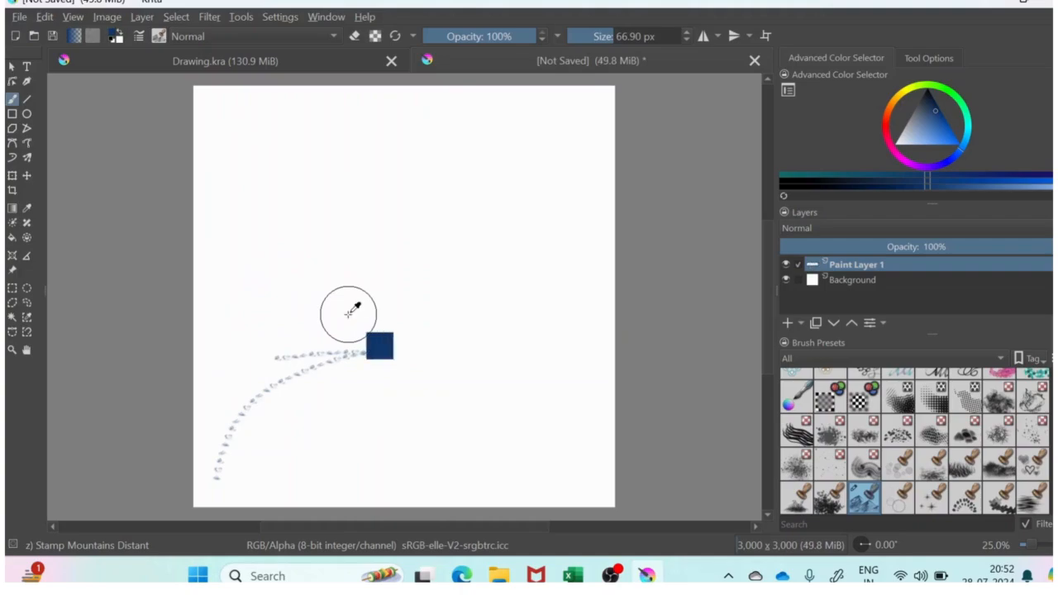
key(ctrl+z)
key(ctrl+z)
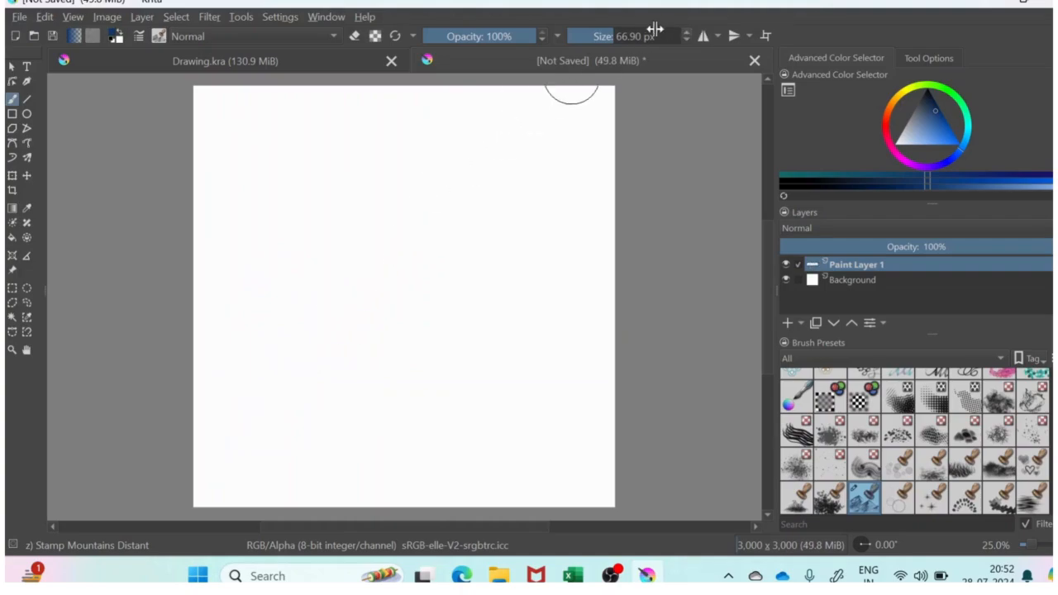
Enlarge the mountain stamp to 305.19 px, pick a brown colour and paint a mountain range across the canvas's lower half
drag(644, 41, 680, 43)
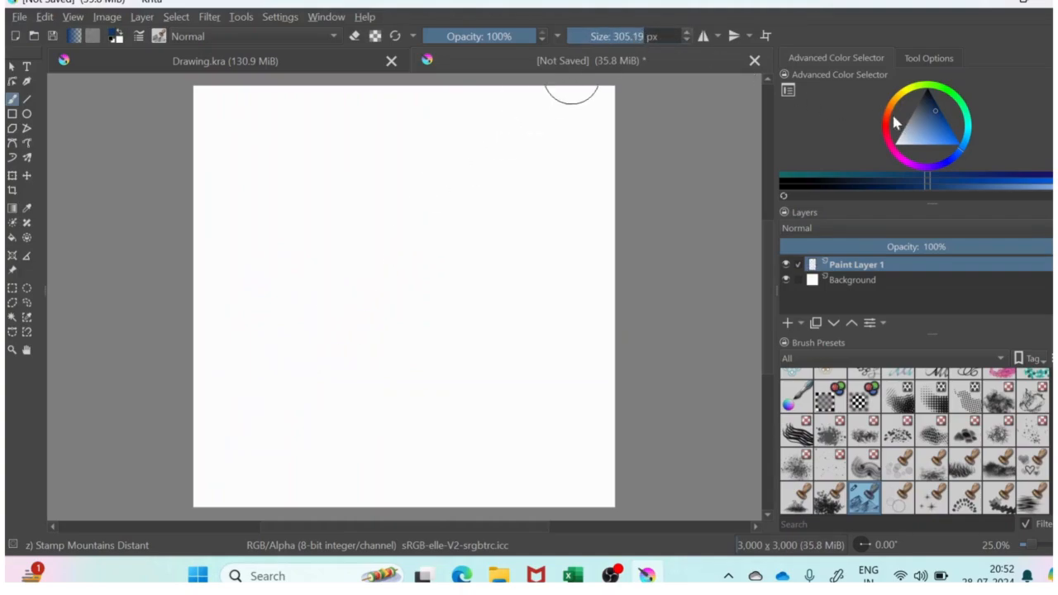
mouse_move(894, 123)
mouse_down()
mouse_move(888, 114)
mouse_move(932, 128)
mouse_move(932, 119)
mouse_up()
click(893, 113)
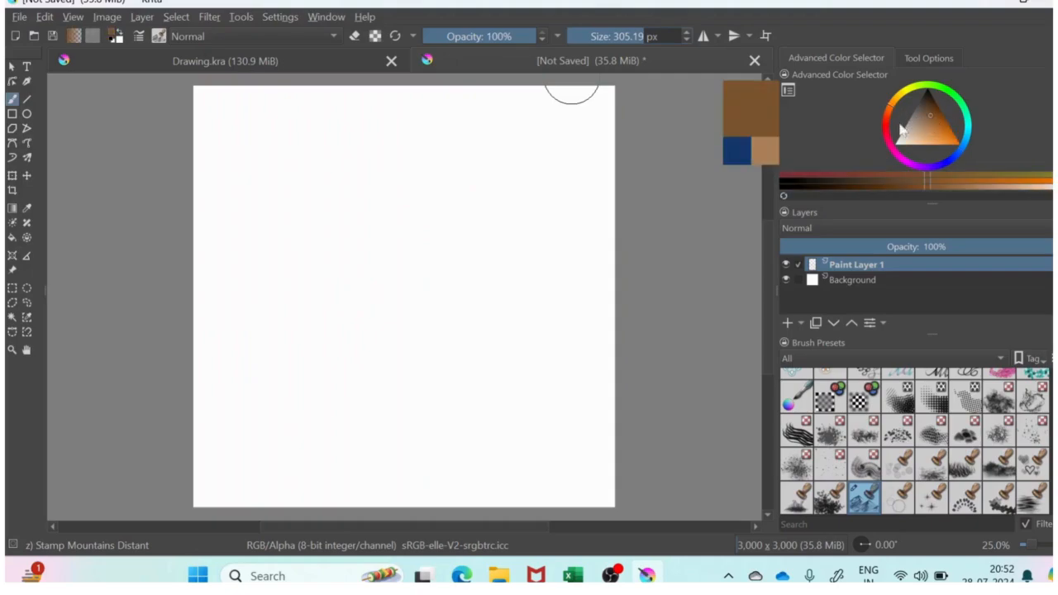
click(240, 455)
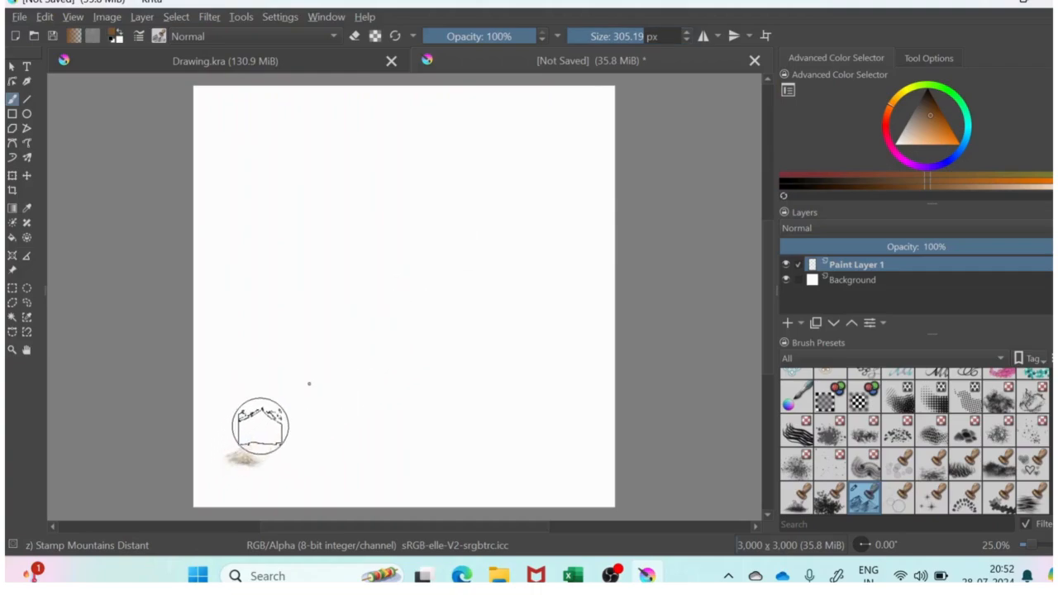
mouse_move(260, 426)
mouse_down()
mouse_move(423, 360)
mouse_move(236, 368)
mouse_move(335, 333)
mouse_move(431, 332)
mouse_move(531, 353)
mouse_move(327, 372)
mouse_move(207, 453)
mouse_move(574, 359)
mouse_move(601, 336)
mouse_move(361, 351)
mouse_move(257, 380)
mouse_move(209, 417)
mouse_move(202, 366)
mouse_move(259, 327)
mouse_move(261, 356)
mouse_move(241, 397)
mouse_move(230, 373)
mouse_move(228, 384)
mouse_move(315, 384)
mouse_move(482, 347)
mouse_move(576, 342)
mouse_move(303, 422)
mouse_move(291, 415)
mouse_move(348, 377)
mouse_move(524, 363)
mouse_move(601, 342)
mouse_move(430, 339)
mouse_move(214, 312)
mouse_move(198, 319)
mouse_move(472, 340)
mouse_move(212, 489)
mouse_up()
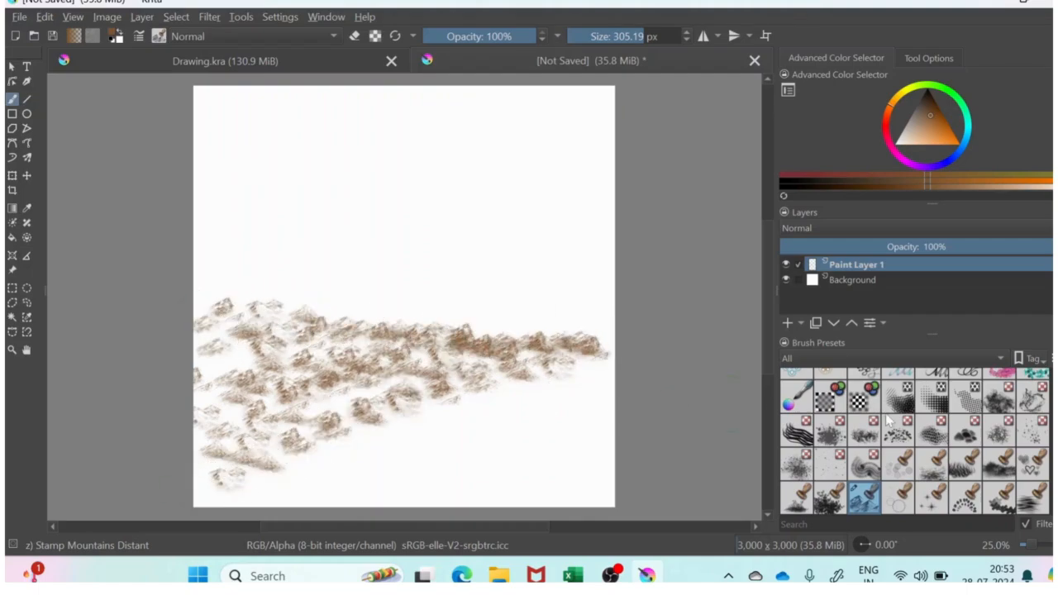
Choose the Stamp Grass preset at 125 px in green and paint rows of grass below the mountains toward the lower-right corner
click(965, 465)
click(942, 91)
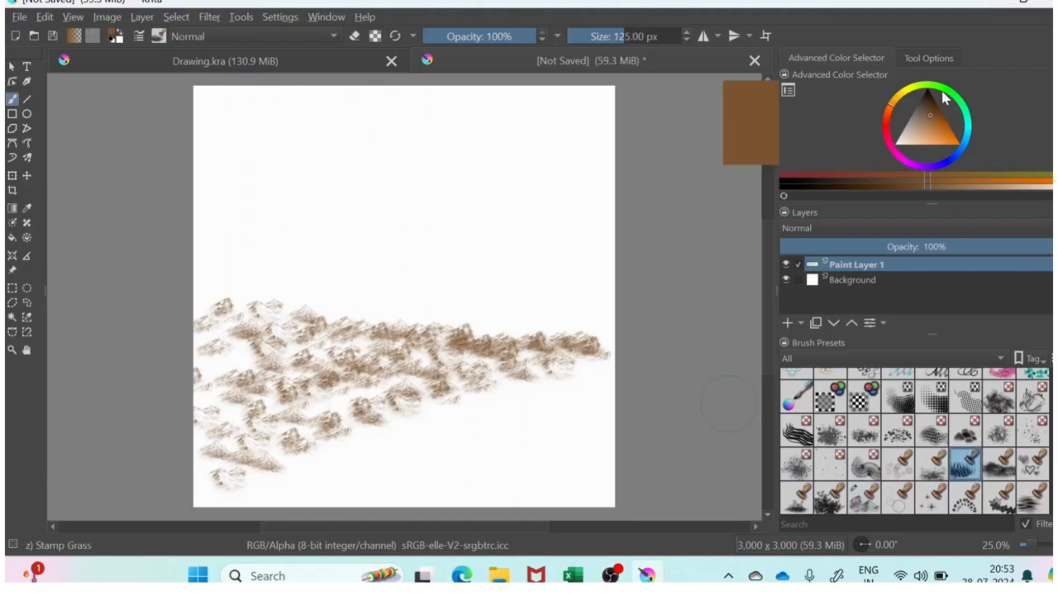
click(950, 100)
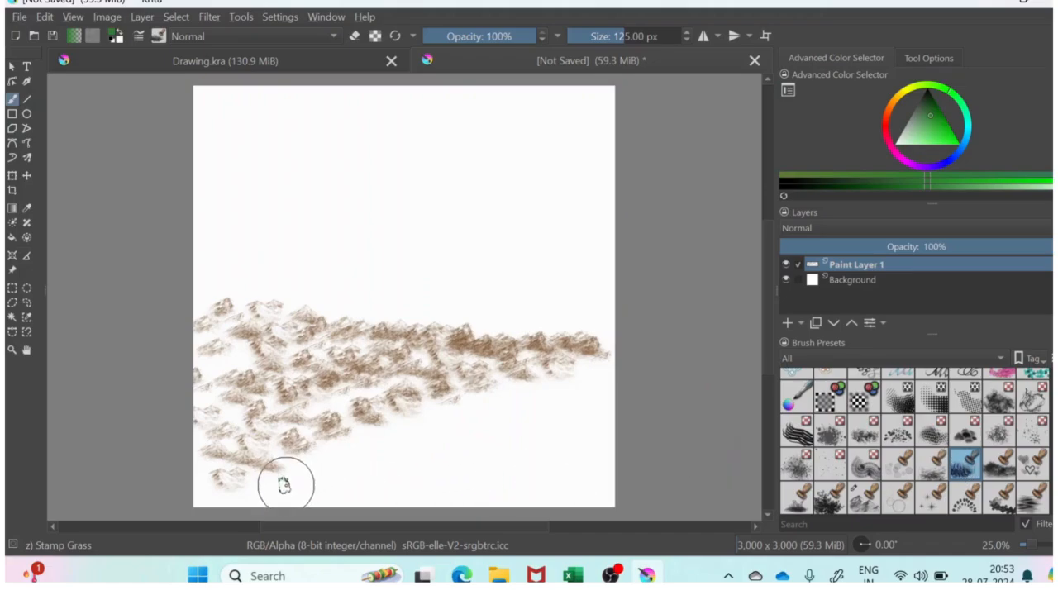
mouse_move(283, 486)
mouse_down()
mouse_move(602, 402)
mouse_move(529, 408)
mouse_move(354, 468)
mouse_up()
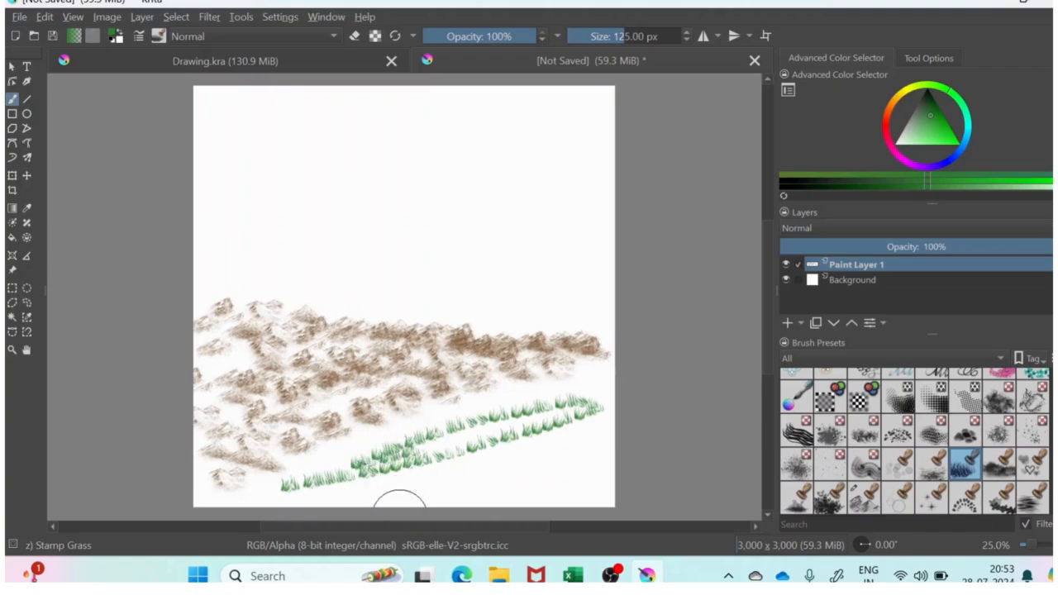
mouse_move(400, 512)
mouse_down()
mouse_move(341, 465)
mouse_move(520, 375)
mouse_move(310, 480)
mouse_move(497, 465)
mouse_move(368, 488)
mouse_move(474, 492)
mouse_move(458, 488)
mouse_move(547, 481)
mouse_move(579, 417)
mouse_move(564, 447)
mouse_move(579, 474)
mouse_move(574, 447)
mouse_up()
Enlarge the grass brush to 340.10 px and paint taller grass along the canvas's bottom edge and lower-right corner
click(646, 36)
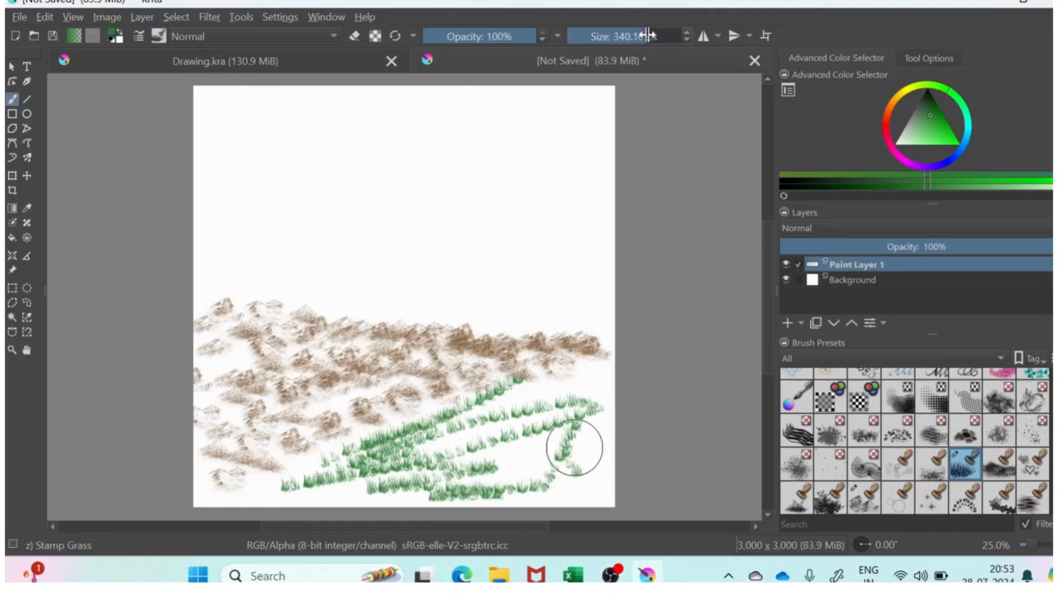
mouse_move(492, 452)
mouse_down()
mouse_move(533, 451)
mouse_move(539, 475)
mouse_move(356, 483)
mouse_move(587, 486)
mouse_move(595, 442)
mouse_move(590, 481)
mouse_move(566, 488)
mouse_move(594, 445)
mouse_move(583, 487)
mouse_up()
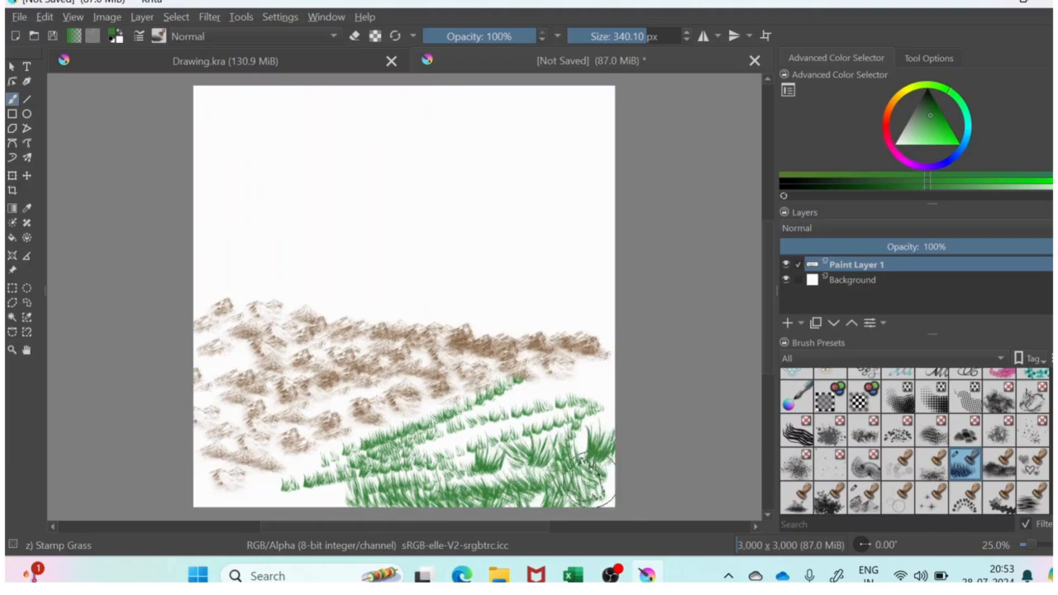
drag(203, 490, 376, 476)
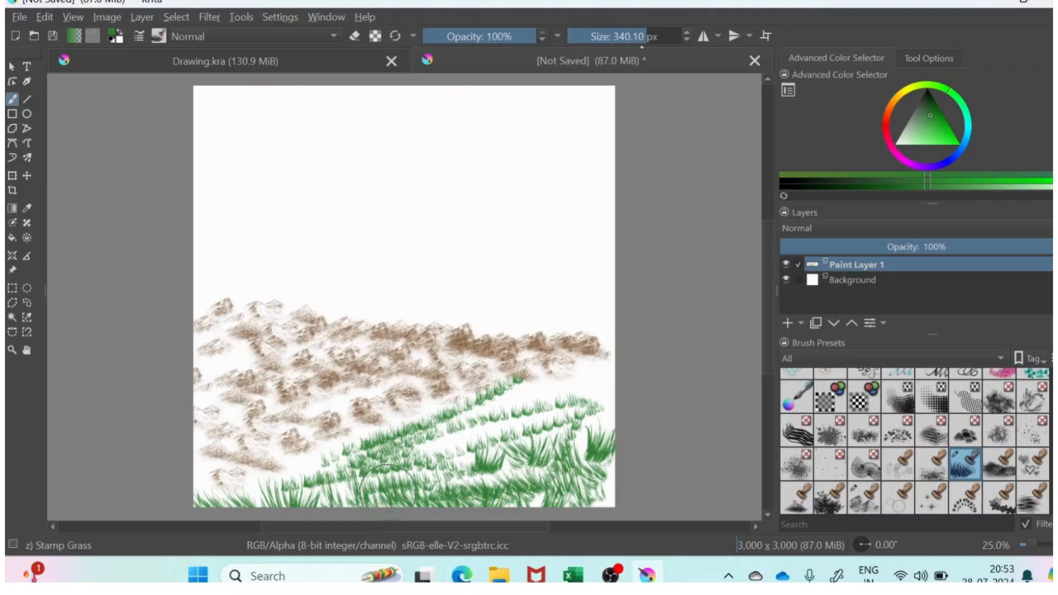
Reduce the grass brush to 30.35 px and paint thin grass rows across the gaps at the upper right of the grassy slope
click(592, 36)
mouse_move(510, 403)
mouse_down()
mouse_move(567, 389)
mouse_move(538, 395)
mouse_move(581, 375)
mouse_up()
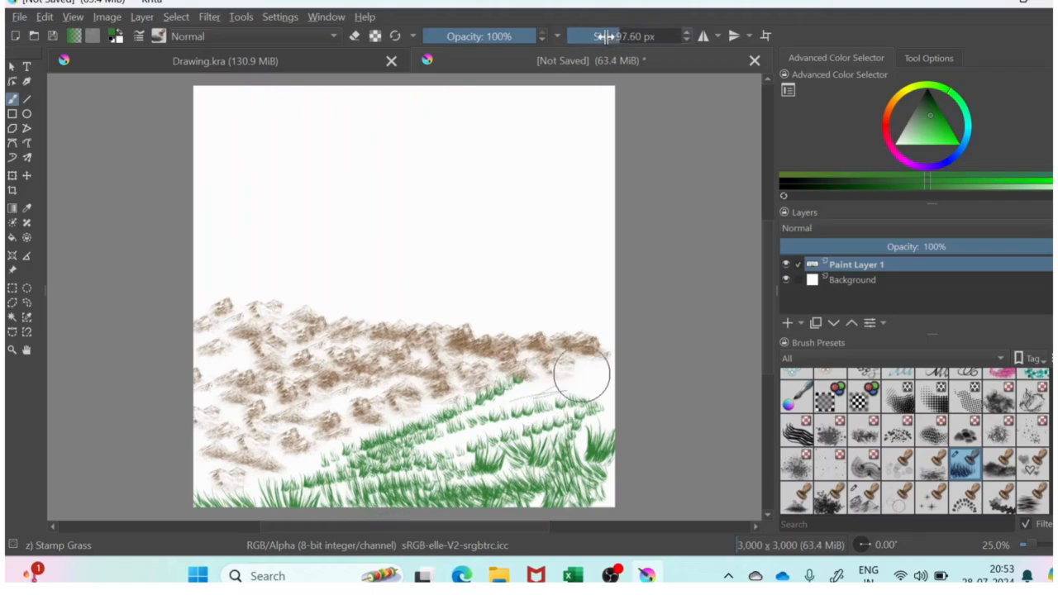
mouse_move(447, 442)
mouse_down()
mouse_move(552, 424)
mouse_move(438, 439)
mouse_move(578, 414)
mouse_up()
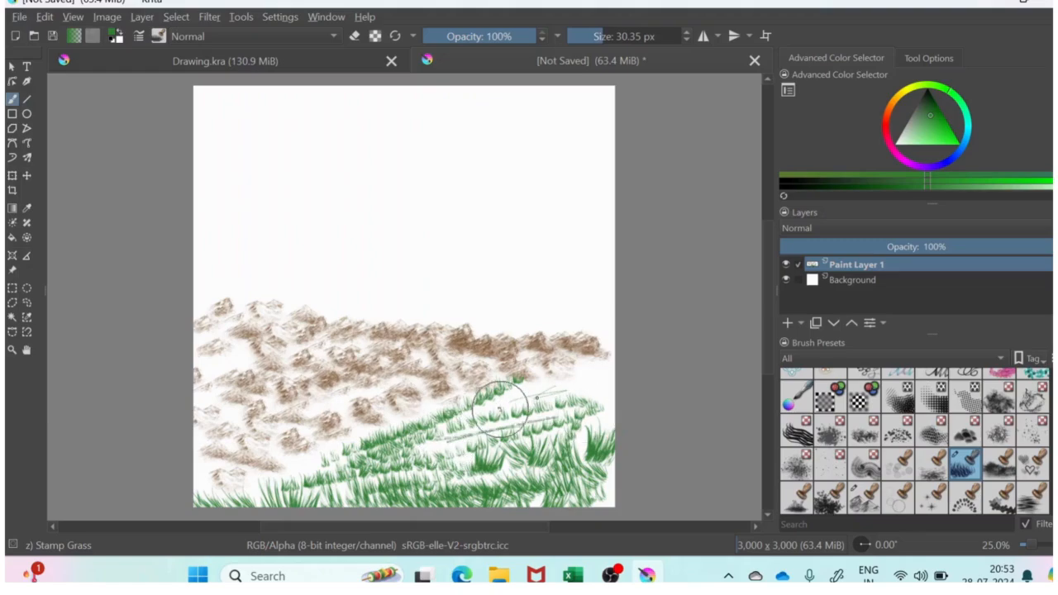
drag(500, 410, 587, 389)
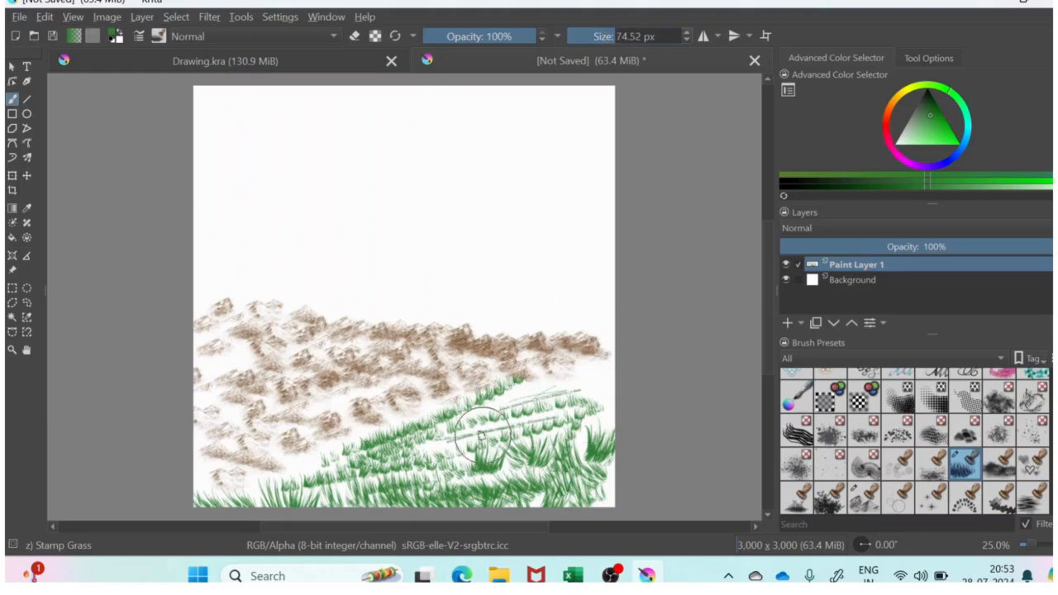
Fill the remaining gaps in the grassy slope with rows of grass at 74.52 px, extending its upper edge toward the mountains
drag(471, 437, 577, 420)
mouse_move(456, 457)
mouse_down()
mouse_move(567, 448)
mouse_move(560, 441)
mouse_up()
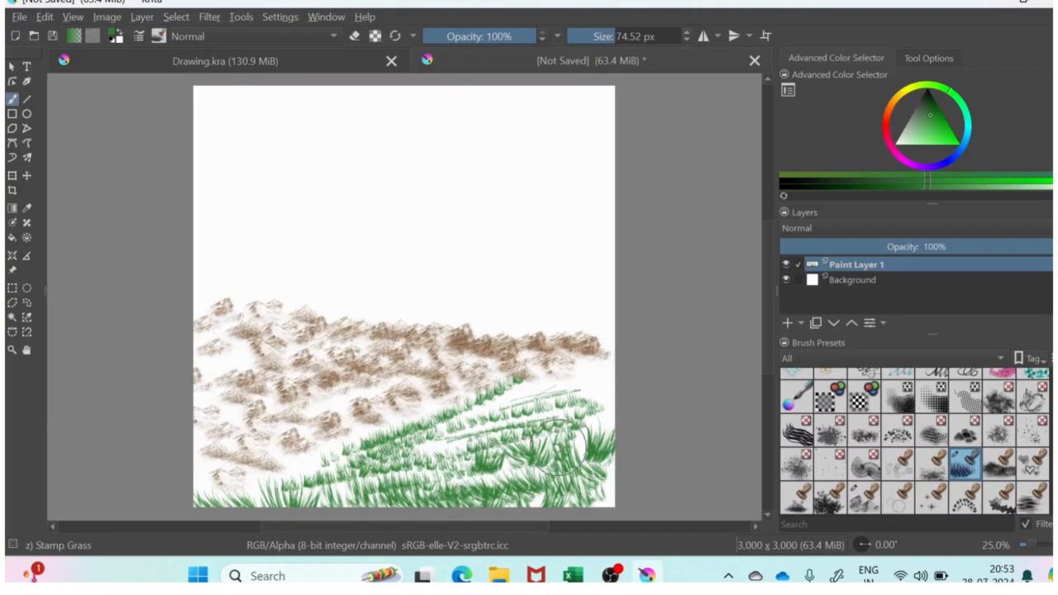
mouse_move(332, 485)
mouse_down()
mouse_move(518, 437)
mouse_move(434, 439)
mouse_move(537, 401)
mouse_move(513, 399)
mouse_move(583, 373)
mouse_up()
mouse_move(521, 396)
mouse_down()
mouse_move(602, 367)
mouse_move(517, 392)
mouse_move(557, 401)
mouse_move(626, 379)
mouse_move(565, 388)
mouse_move(595, 383)
mouse_up()
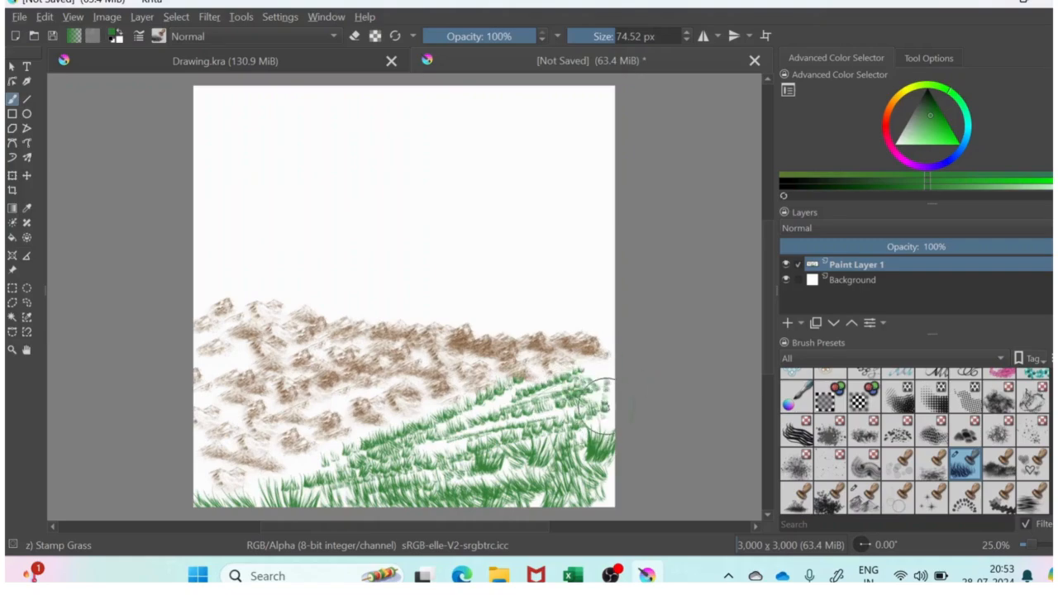
mouse_move(483, 413)
mouse_down()
mouse_move(592, 359)
mouse_move(437, 448)
mouse_move(310, 479)
mouse_move(463, 410)
mouse_move(573, 380)
mouse_move(459, 442)
mouse_move(583, 385)
mouse_move(468, 428)
mouse_move(580, 372)
mouse_move(363, 467)
mouse_move(465, 400)
mouse_move(589, 357)
mouse_up()
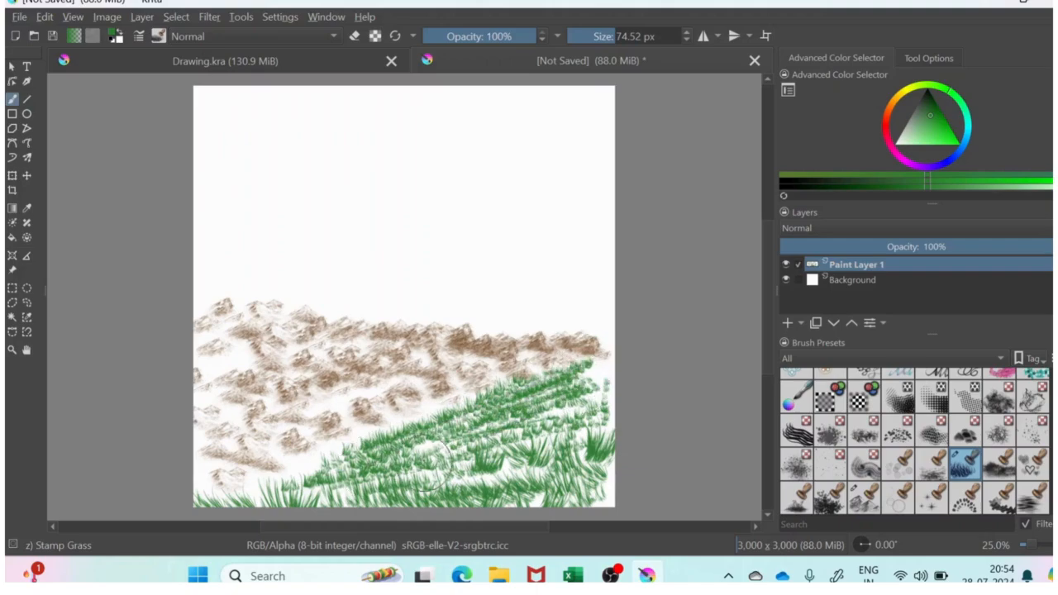
mouse_move(384, 456)
mouse_down()
mouse_move(467, 406)
mouse_move(602, 368)
mouse_up()
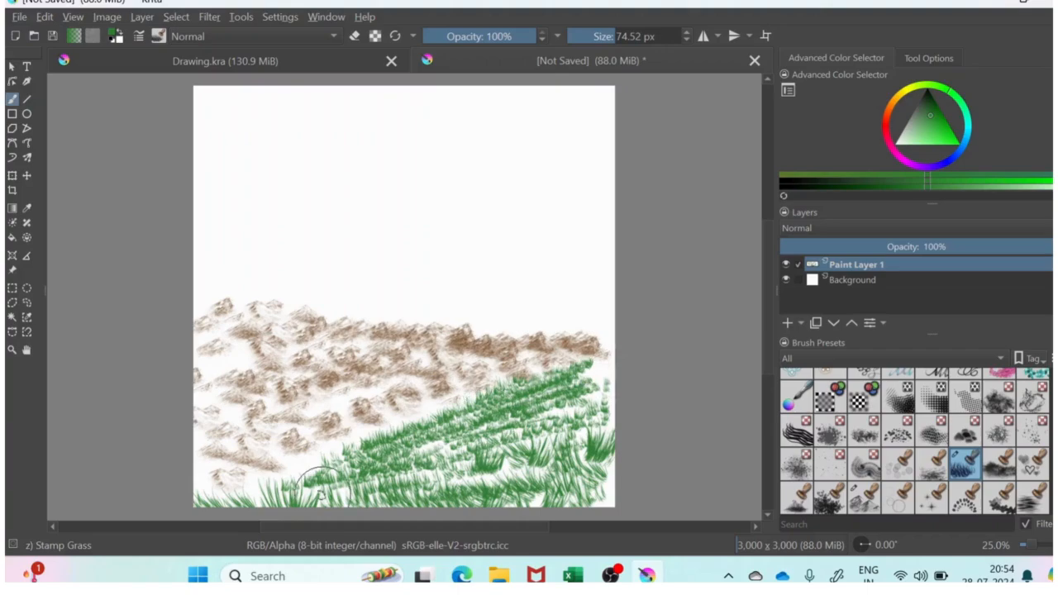
drag(389, 478, 549, 447)
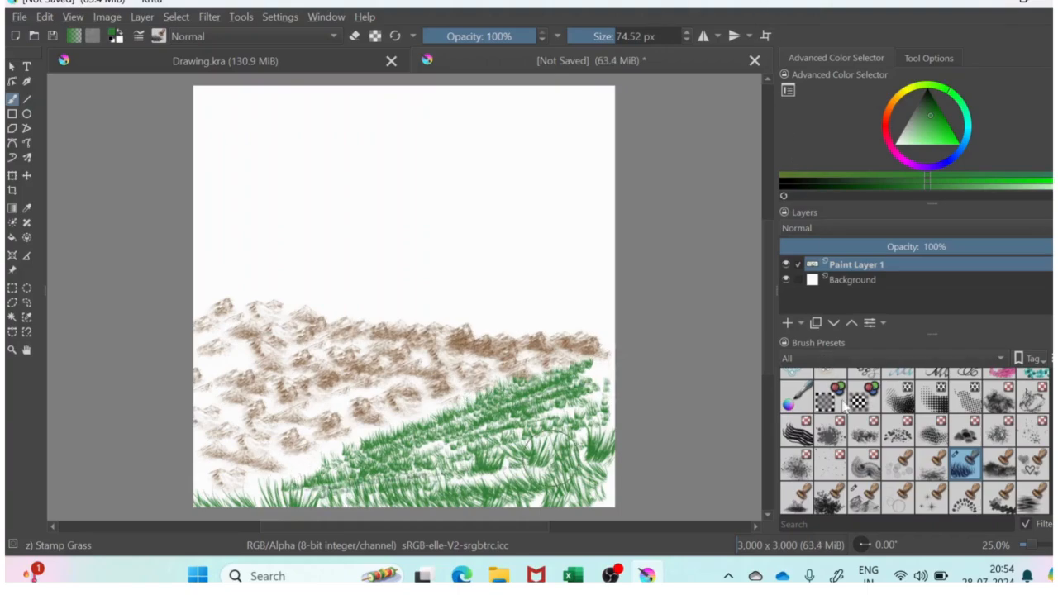
Pick a bright sky blue as the foreground colour
mouse_move(889, 459)
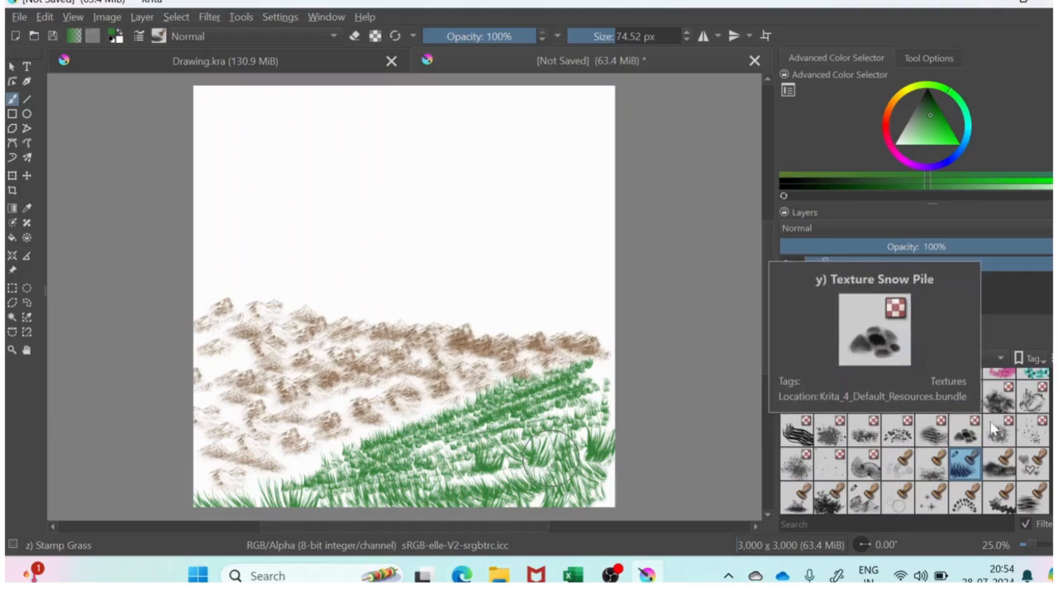
click(951, 161)
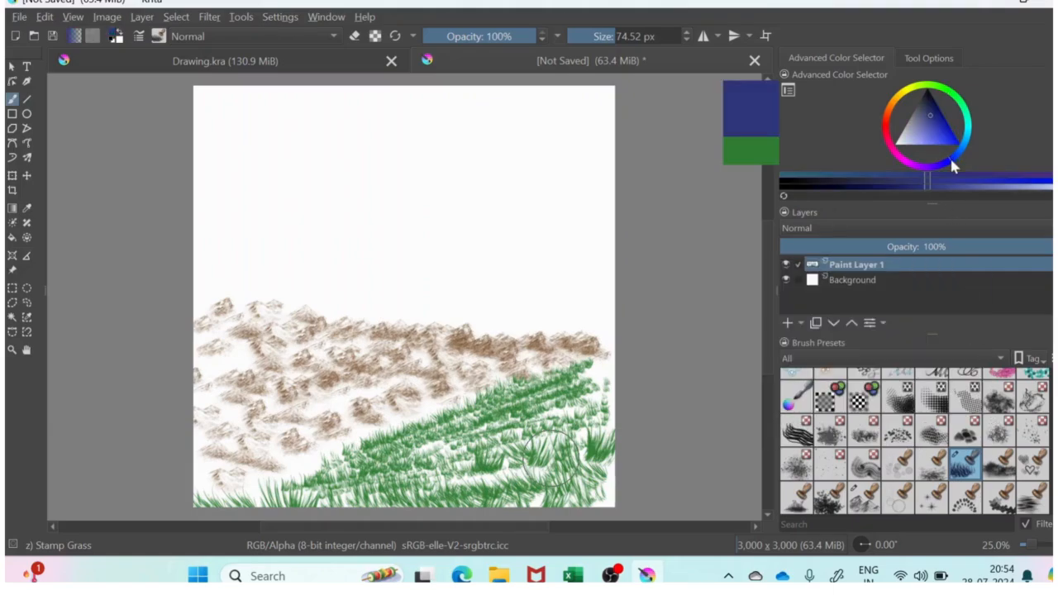
click(954, 142)
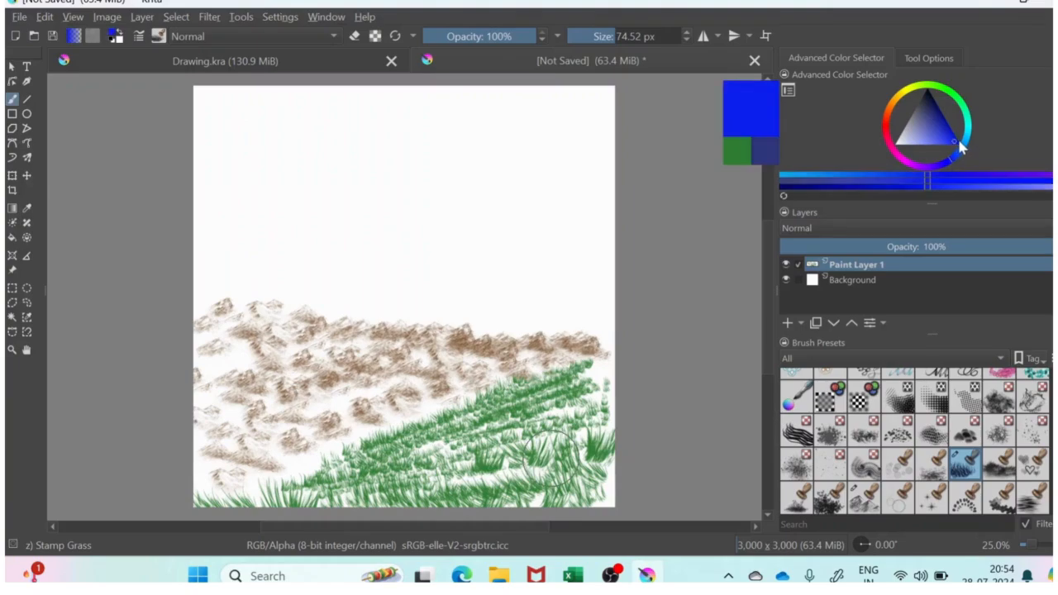
click(970, 148)
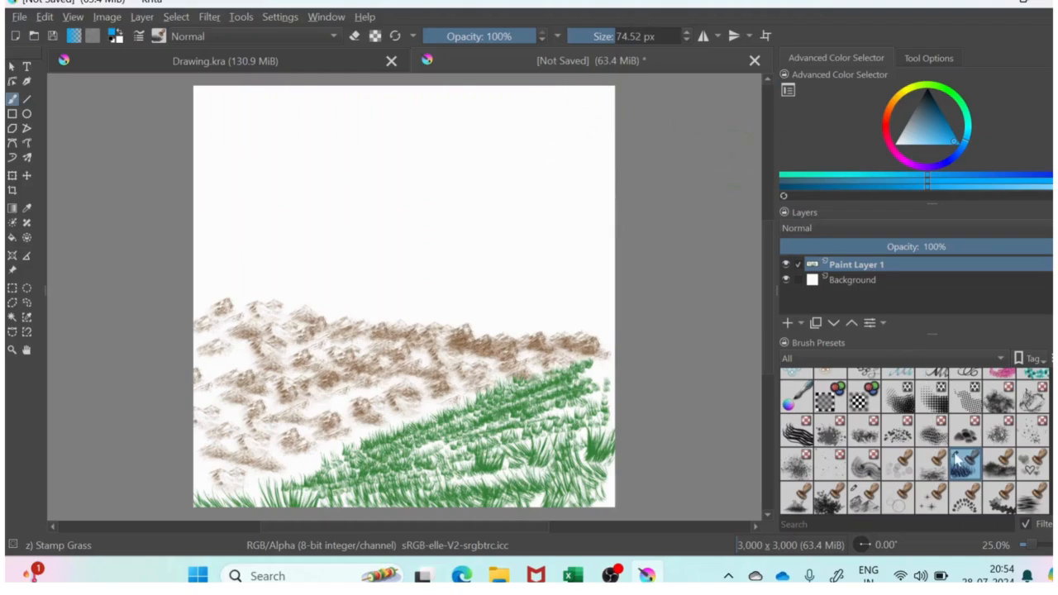
Try the Marker Dry preset at 209.66 px with blue strokes along the canvas's top edge, and undo the strokes
scroll(959, 463, up, 5)
scroll(943, 438, up, 2)
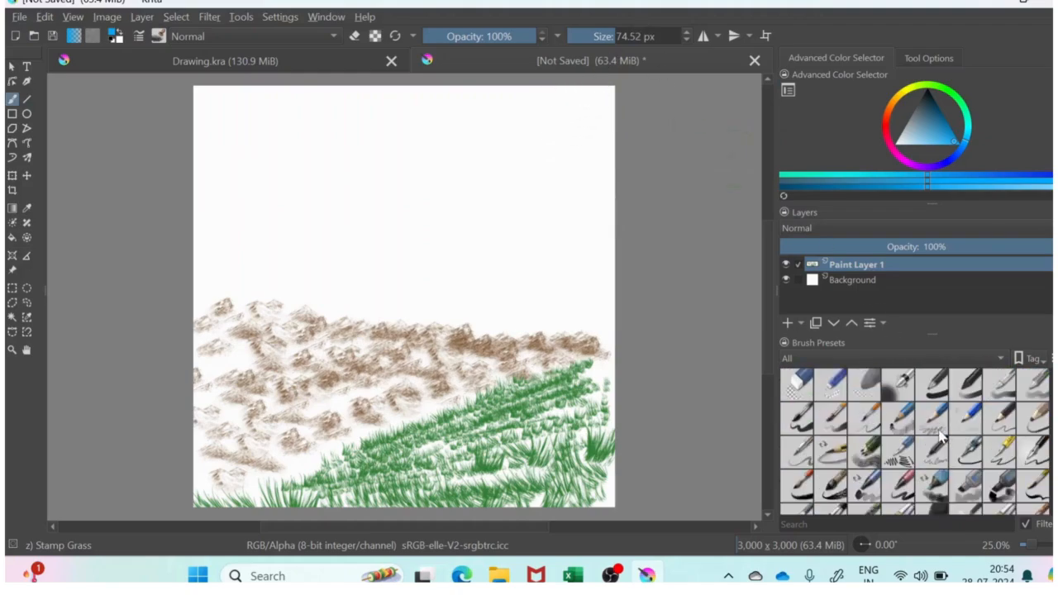
scroll(941, 436, down, 3)
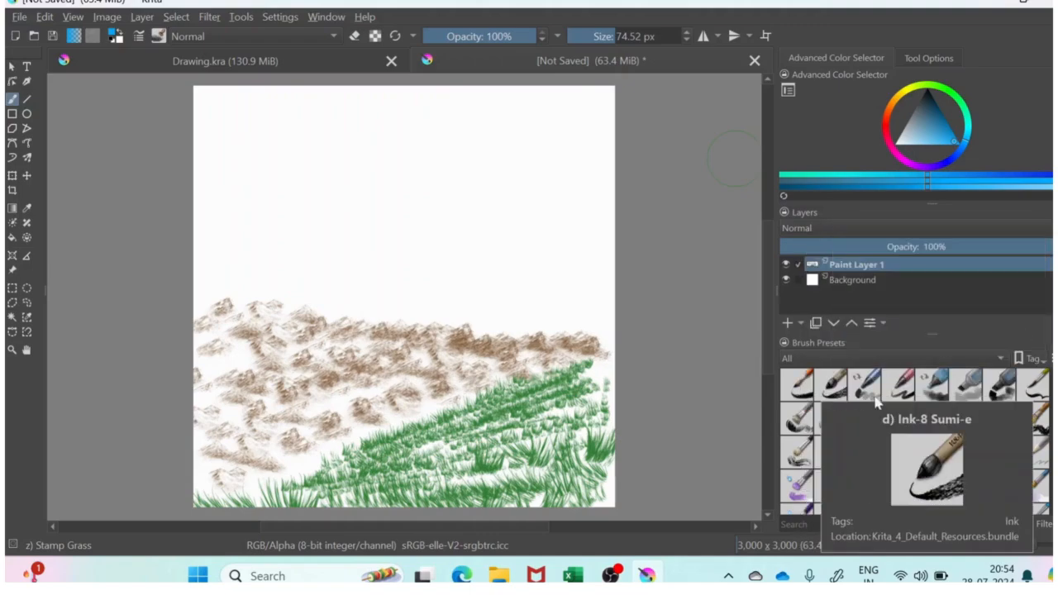
click(937, 383)
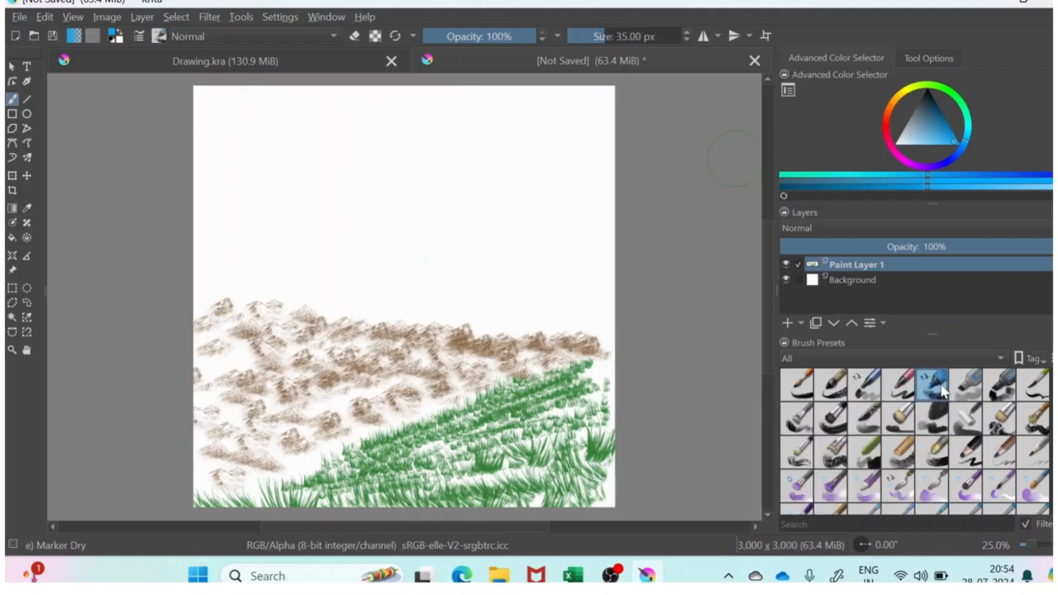
click(634, 37)
drag(209, 101, 348, 120)
drag(240, 103, 603, 106)
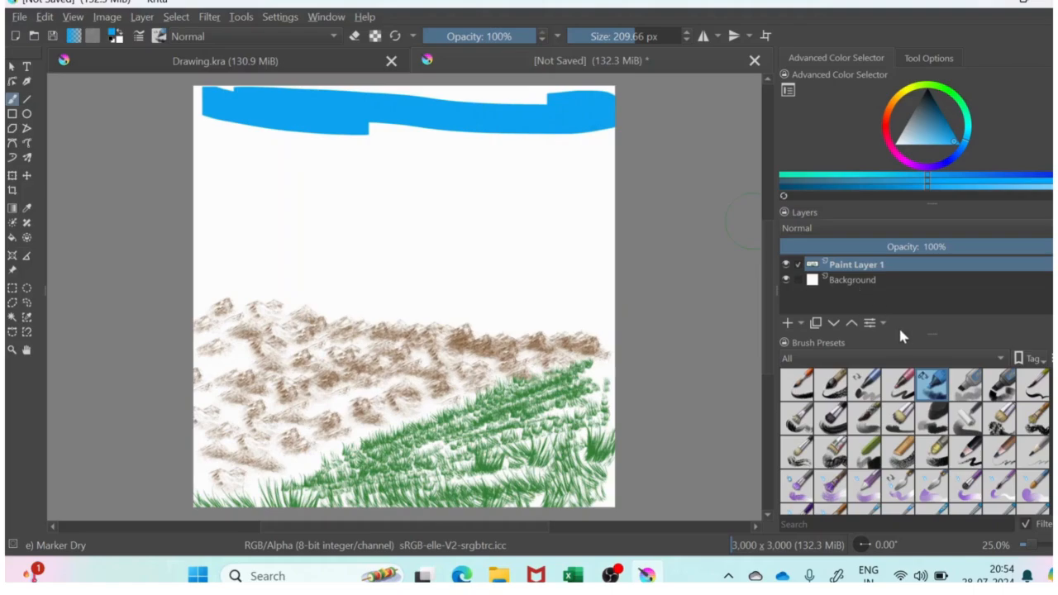
key(ctrl+z)
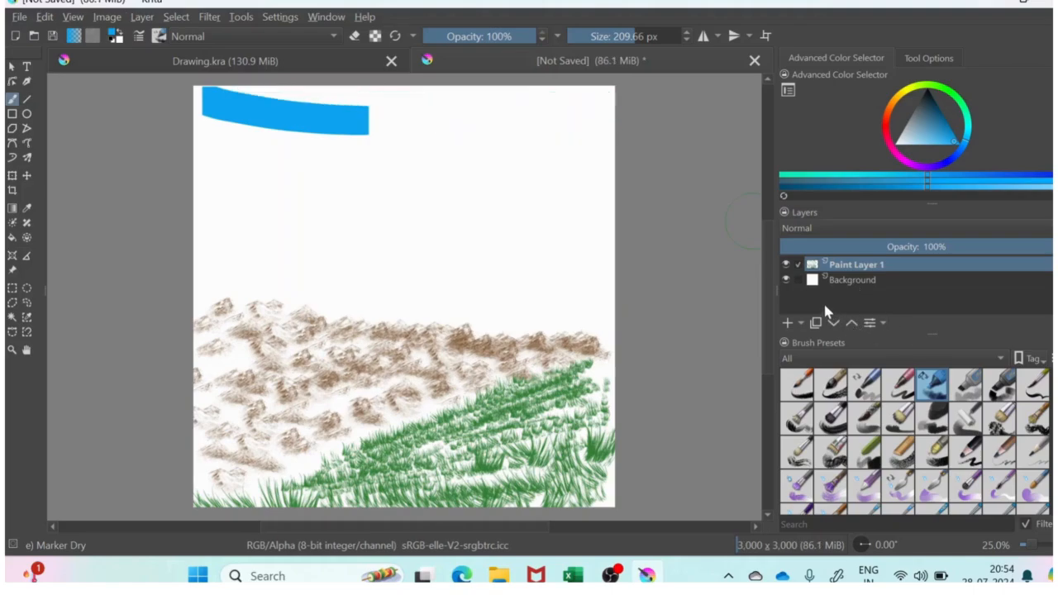
key(ctrl+z)
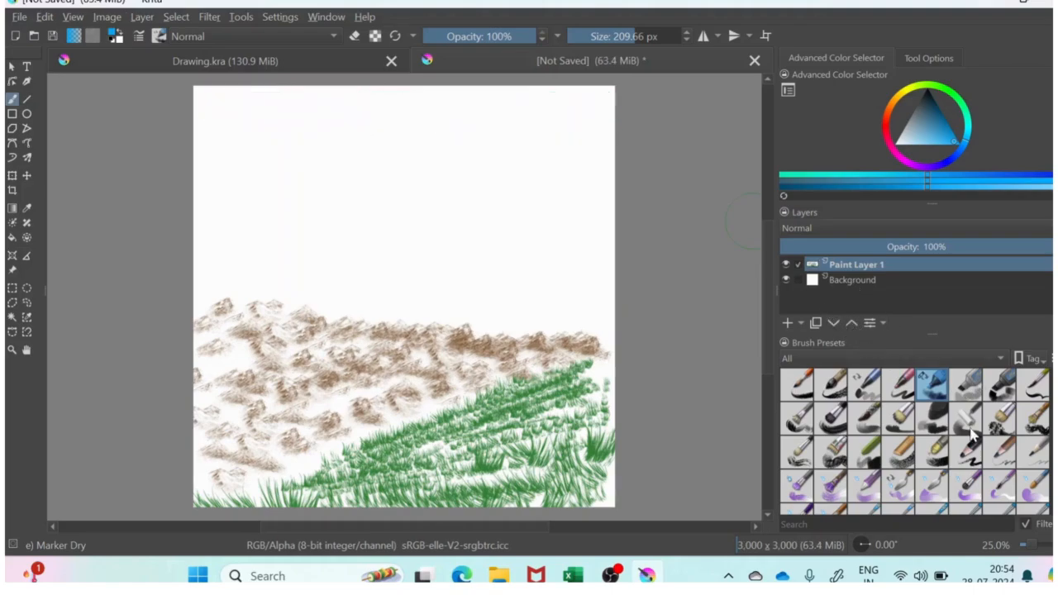
Choose the Dry Bristles preset at 130 px and paint the first blue sky strokes near the canvas's top edge
click(1001, 387)
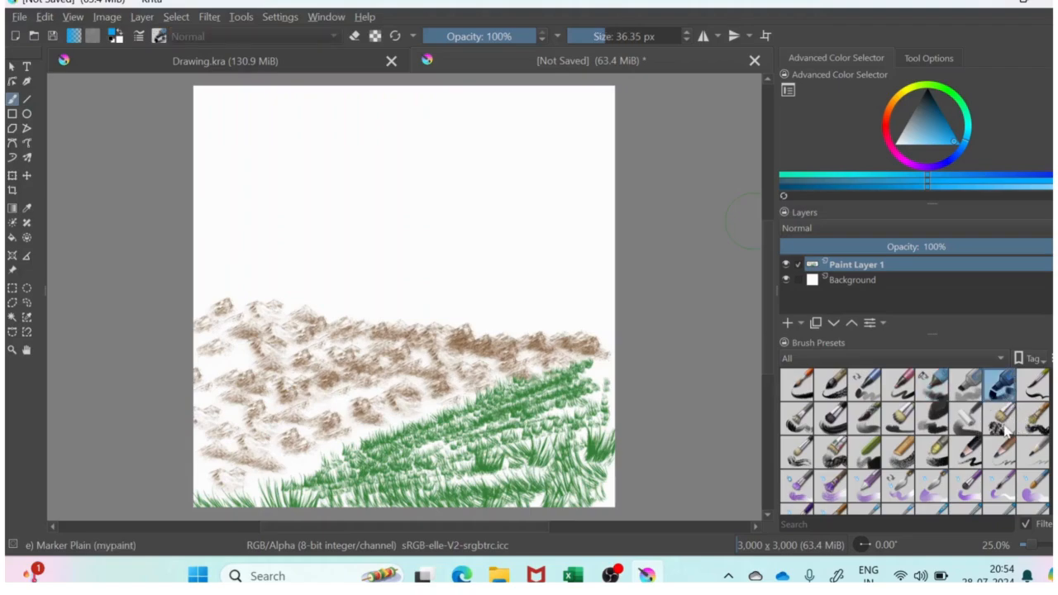
click(1002, 422)
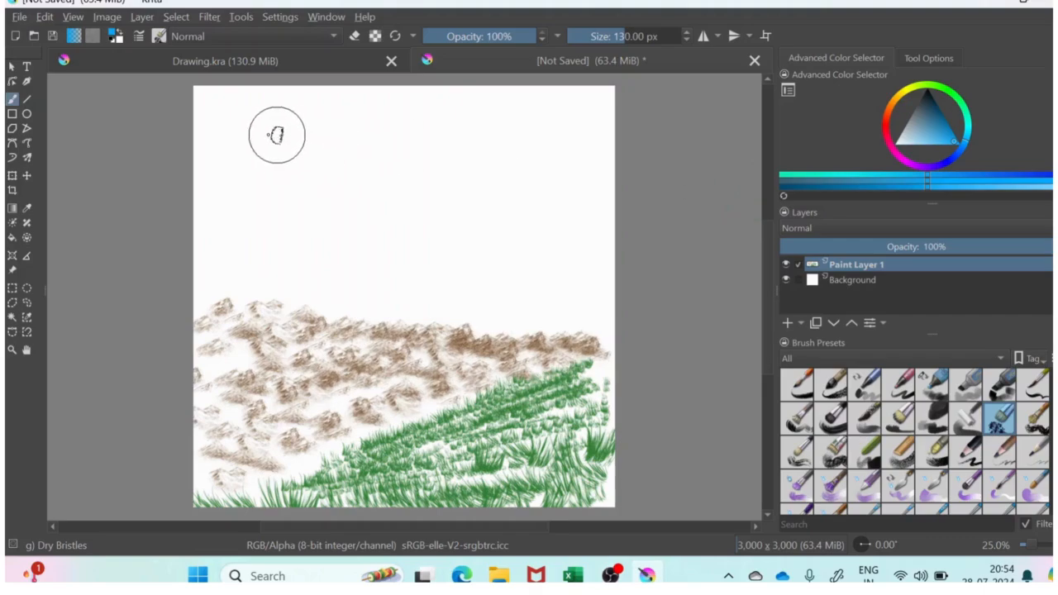
mouse_move(261, 136)
mouse_down()
mouse_move(444, 132)
mouse_move(256, 100)
mouse_move(539, 120)
mouse_up()
Enlarge the Dry Bristles brush to 242.70 px and fill the area above the mountains with blue sky
click(639, 35)
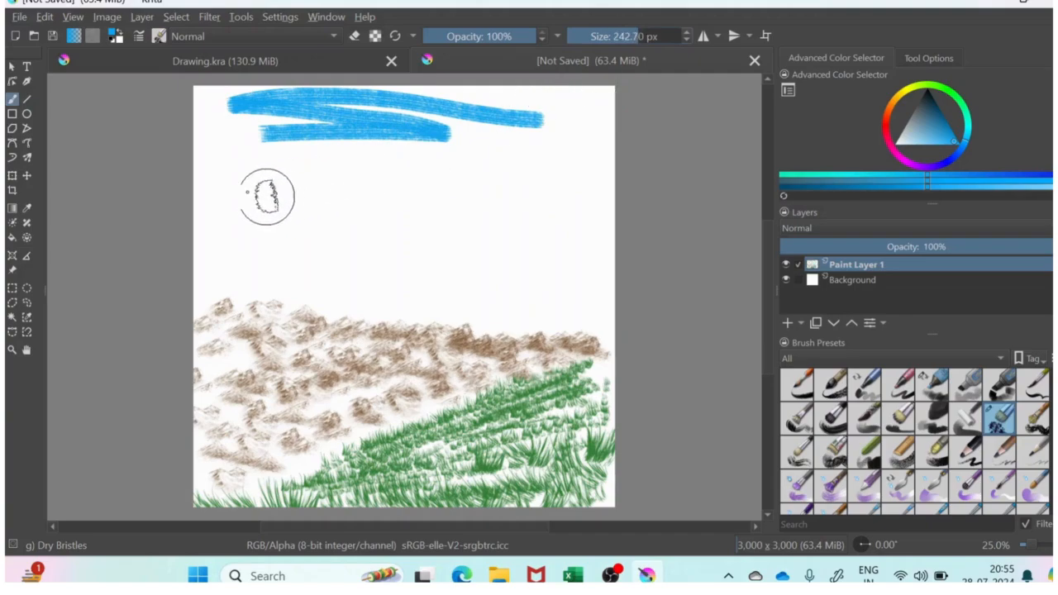
drag(228, 191, 562, 196)
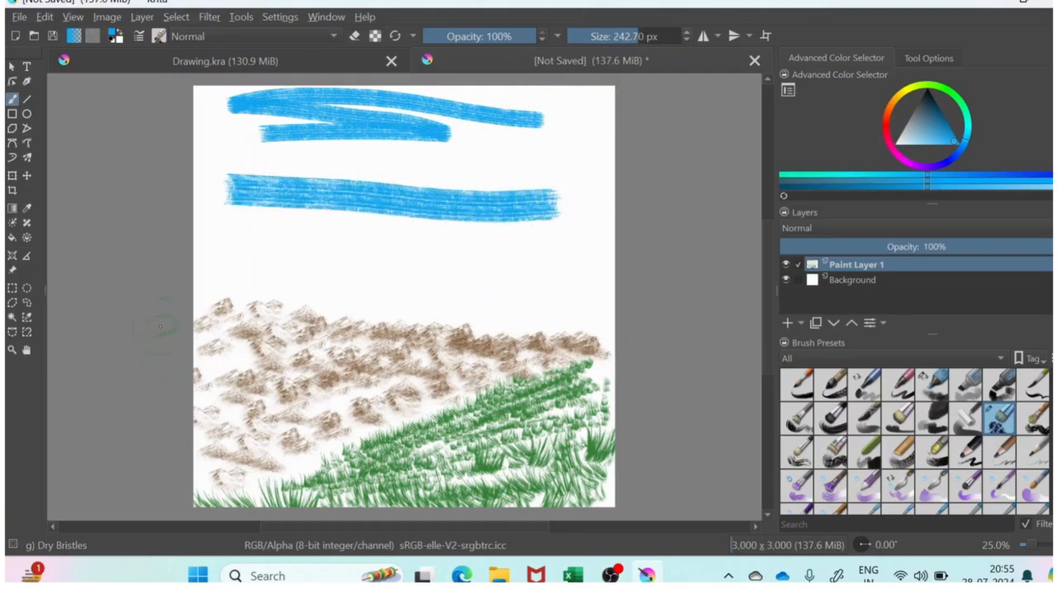
mouse_move(215, 272)
mouse_down()
mouse_move(372, 234)
mouse_move(255, 256)
mouse_move(399, 201)
mouse_move(265, 199)
mouse_move(495, 126)
mouse_move(297, 132)
mouse_move(354, 121)
mouse_move(220, 96)
mouse_move(585, 95)
mouse_move(624, 106)
mouse_move(220, 135)
mouse_move(598, 138)
mouse_move(372, 183)
mouse_move(469, 170)
mouse_move(628, 172)
mouse_move(360, 165)
mouse_move(516, 172)
mouse_move(592, 196)
mouse_move(401, 257)
mouse_move(618, 261)
mouse_move(356, 269)
mouse_move(411, 286)
mouse_move(612, 295)
mouse_move(389, 240)
mouse_move(510, 217)
mouse_move(484, 229)
mouse_move(628, 219)
mouse_move(613, 111)
mouse_move(563, 137)
mouse_move(612, 112)
mouse_move(535, 112)
mouse_move(585, 147)
mouse_move(628, 153)
mouse_move(629, 184)
mouse_move(600, 219)
mouse_up()
mouse_move(213, 279)
mouse_down()
mouse_move(417, 285)
mouse_move(289, 291)
mouse_move(604, 310)
mouse_move(268, 192)
mouse_move(194, 236)
mouse_move(260, 153)
mouse_move(213, 93)
mouse_move(188, 207)
mouse_move(207, 93)
mouse_move(199, 193)
mouse_move(244, 120)
mouse_move(240, 149)
mouse_move(364, 141)
mouse_move(217, 213)
mouse_move(410, 126)
mouse_move(607, 120)
mouse_move(510, 112)
mouse_move(571, 111)
mouse_move(249, 160)
mouse_move(201, 196)
mouse_move(201, 251)
mouse_move(355, 281)
mouse_move(610, 287)
mouse_move(610, 188)
mouse_move(604, 326)
mouse_move(604, 252)
mouse_move(603, 300)
mouse_move(584, 177)
mouse_up()
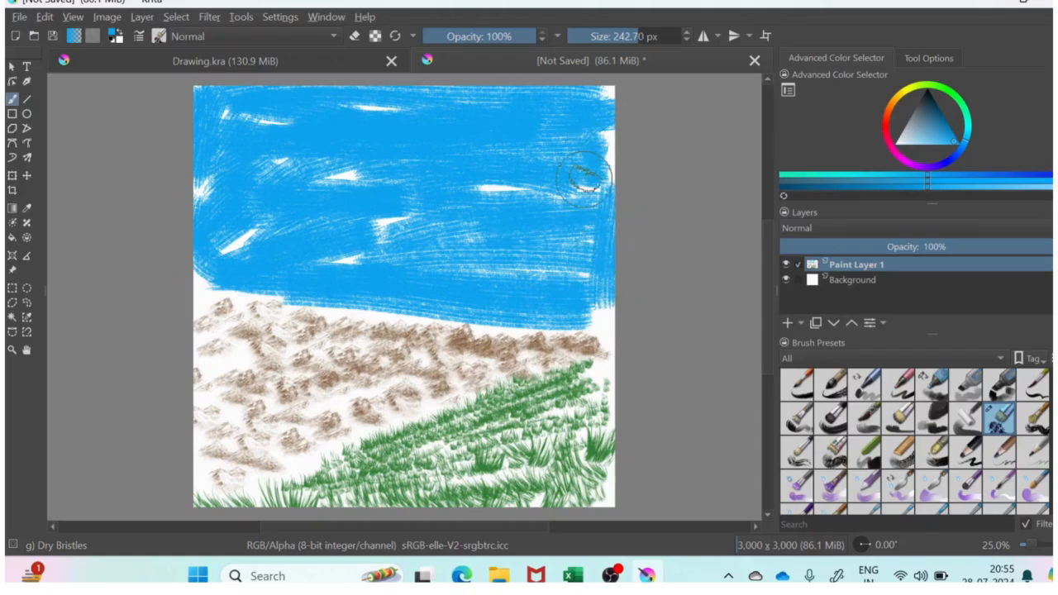
mouse_move(449, 189)
mouse_down()
mouse_move(573, 186)
mouse_move(310, 244)
mouse_move(405, 246)
mouse_move(215, 269)
mouse_move(201, 197)
mouse_move(305, 103)
mouse_move(610, 120)
mouse_move(496, 238)
mouse_move(603, 242)
mouse_move(372, 298)
mouse_move(598, 307)
mouse_up()
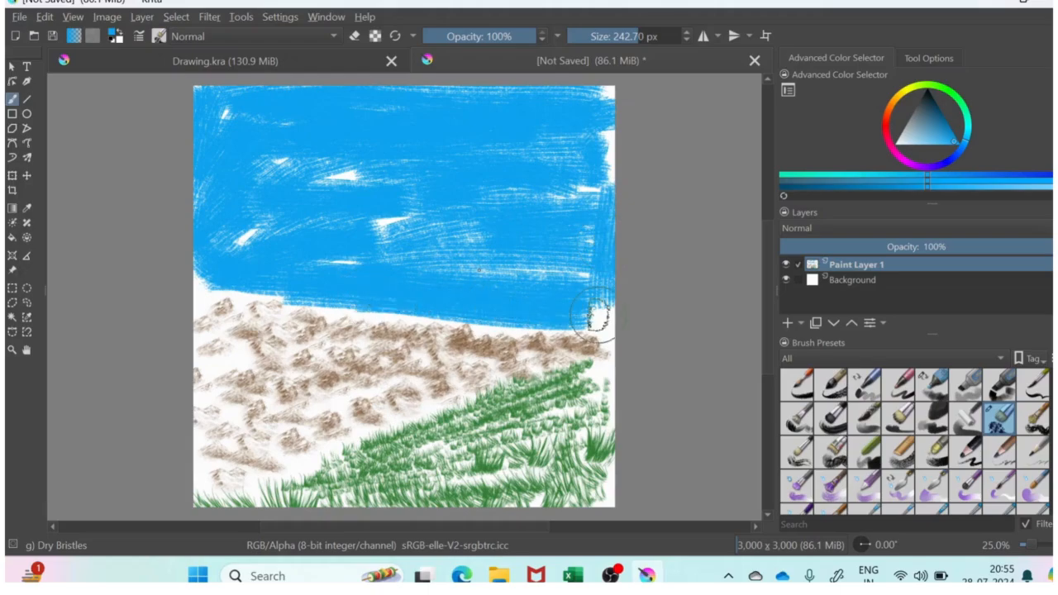
drag(205, 281, 354, 190)
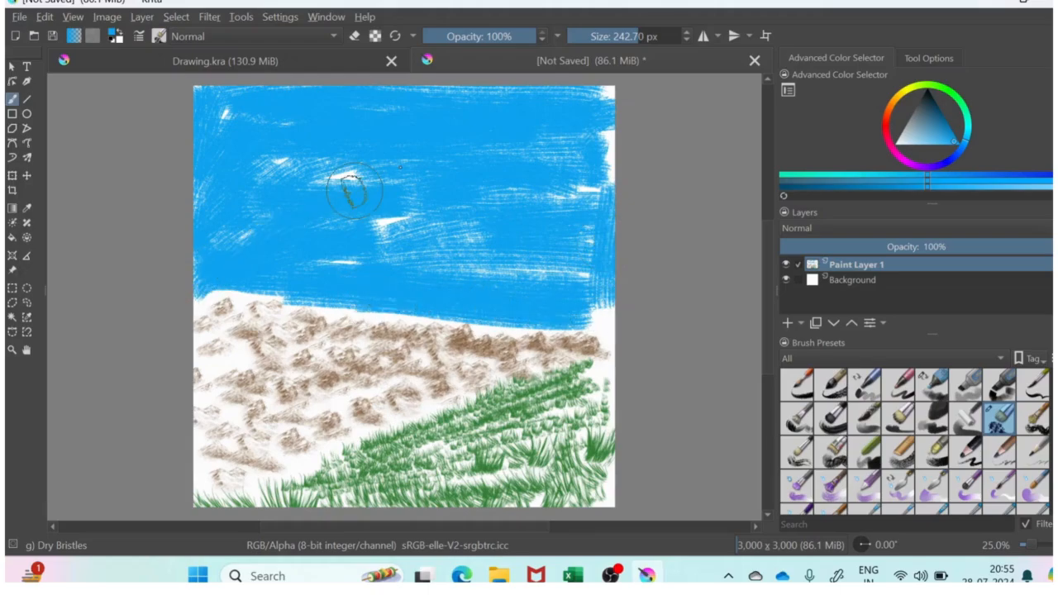
Add a text box in the middle of the sky and replace its placeholder with "My First art Work on Krita"
click(31, 68)
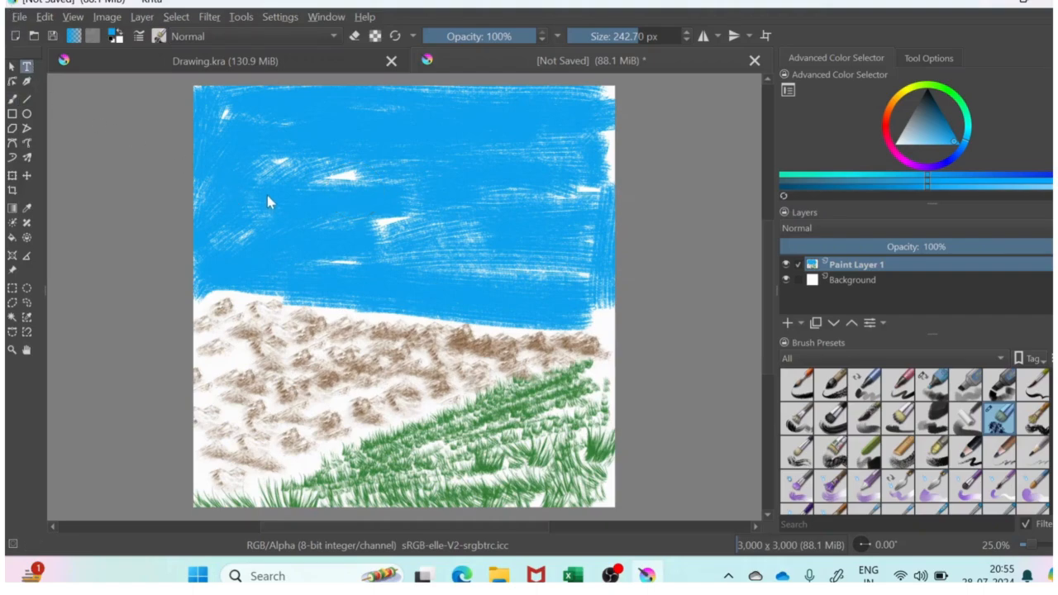
drag(267, 196, 456, 262)
drag(539, 265, 539, 265)
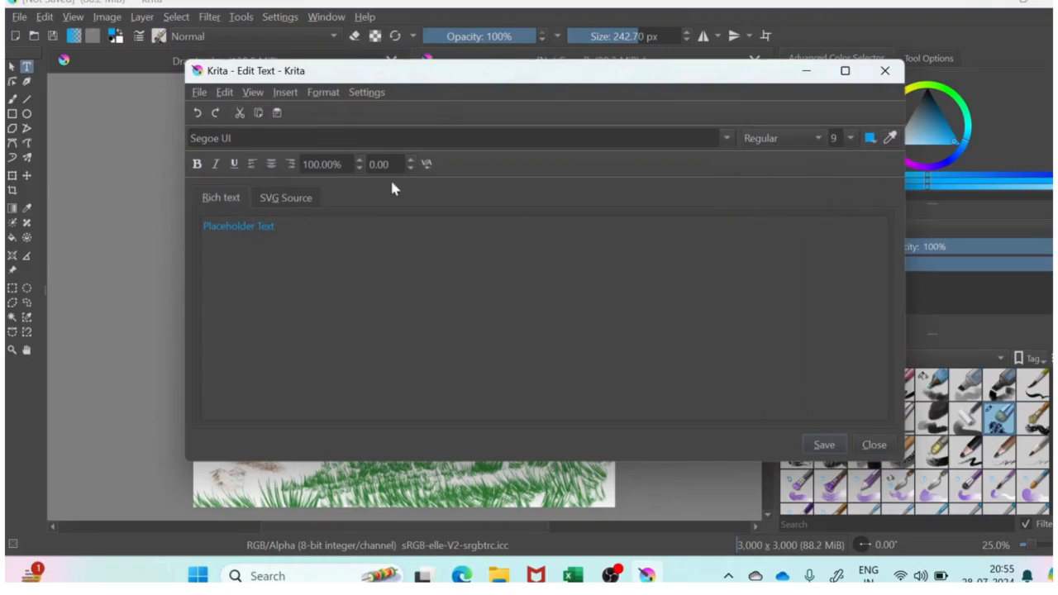
key(ctrl+a)
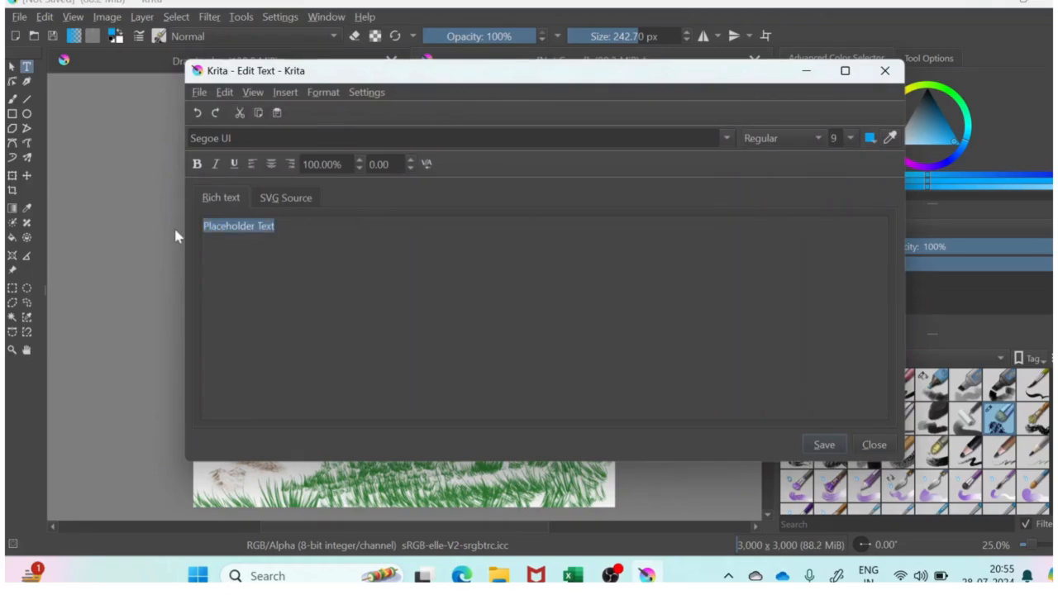
text(My First art Work on Krita)
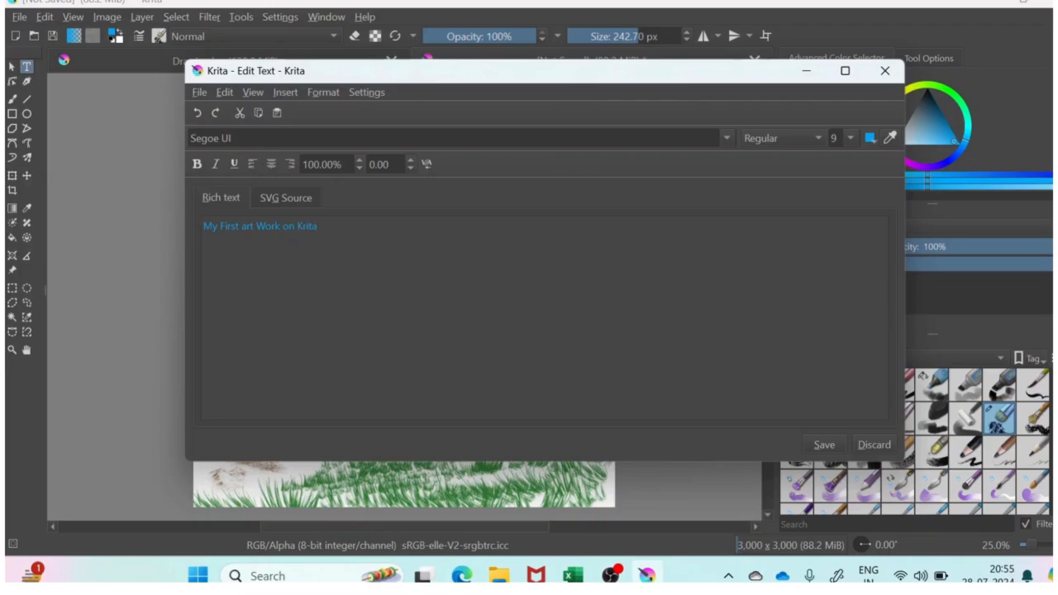
Set the text's font to Bradley Hand ITC, keeping the Regular style
click(721, 139)
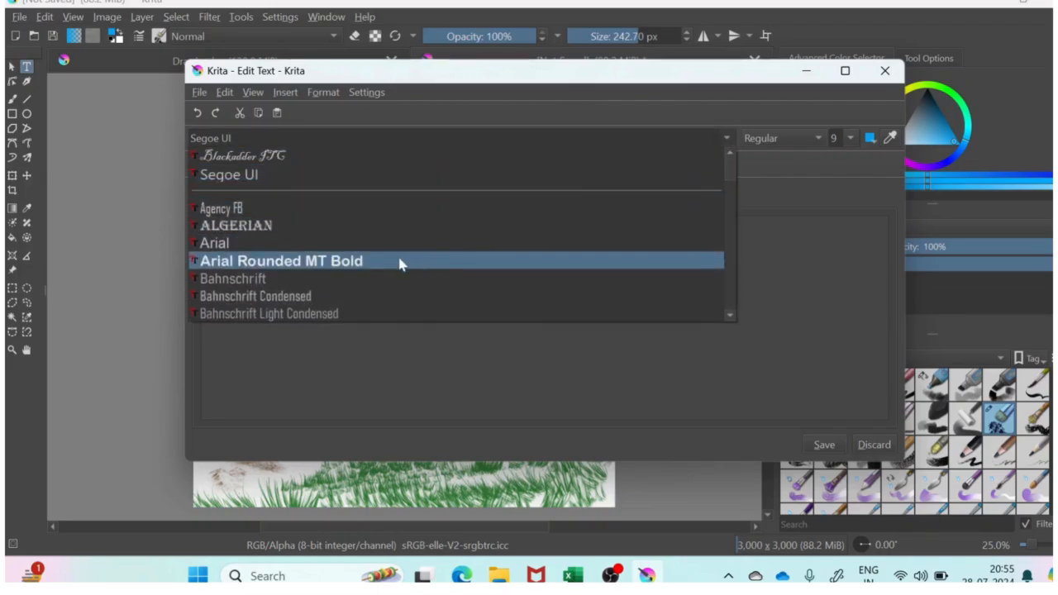
scroll(402, 262, down, 4)
scroll(400, 265, down, 3)
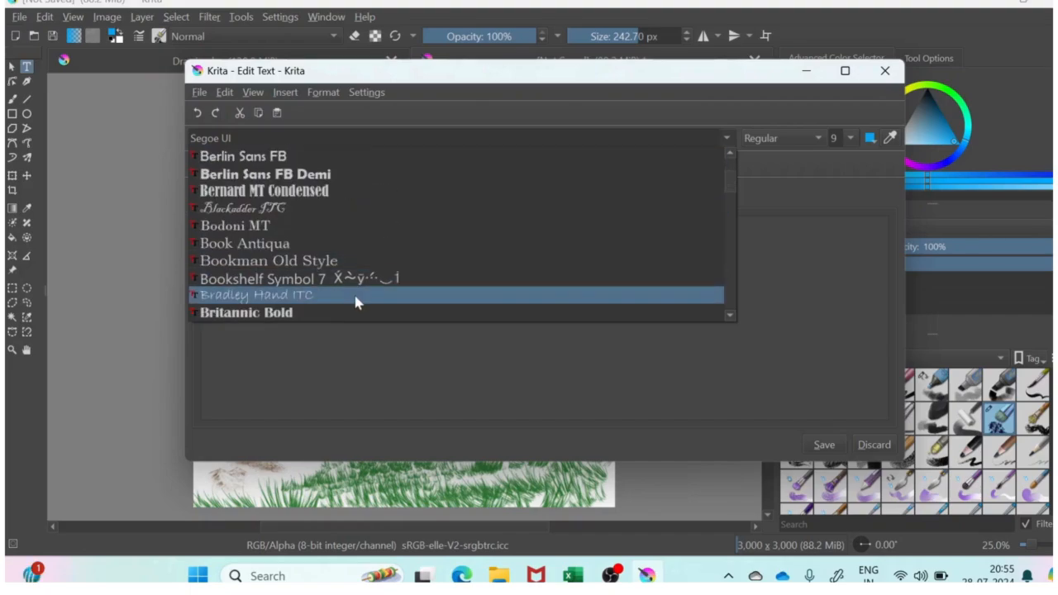
click(355, 303)
click(819, 140)
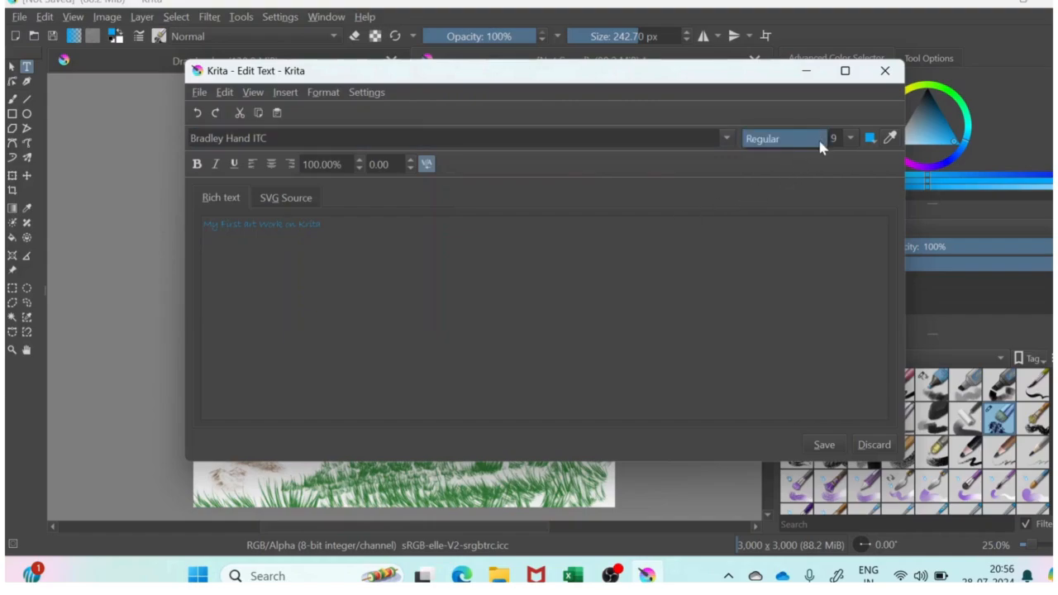
click(813, 138)
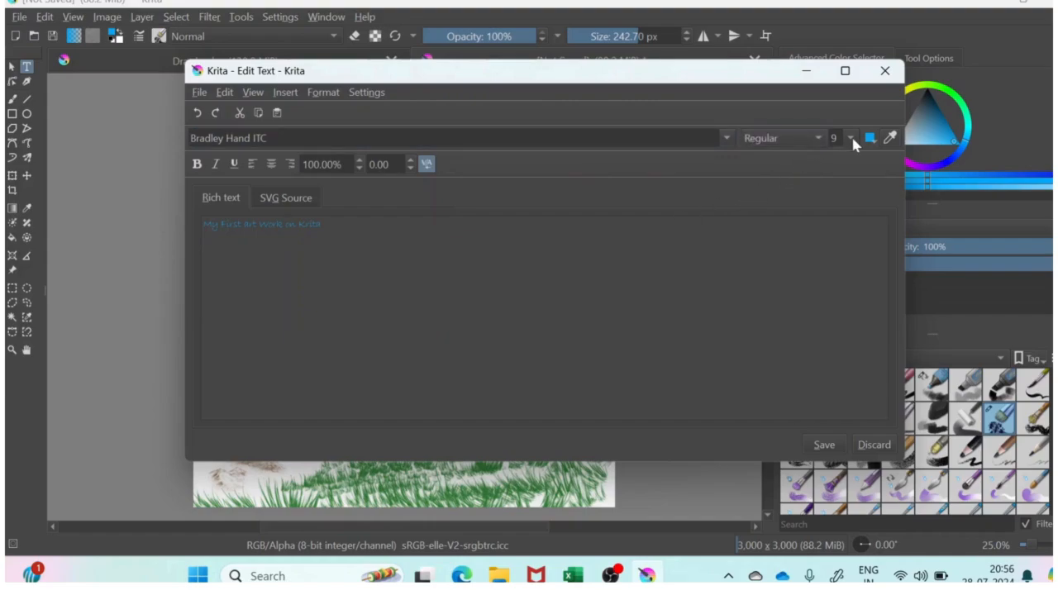
Set the title text to size 26, colour it orange-red and apply the changes to the canvas
click(850, 137)
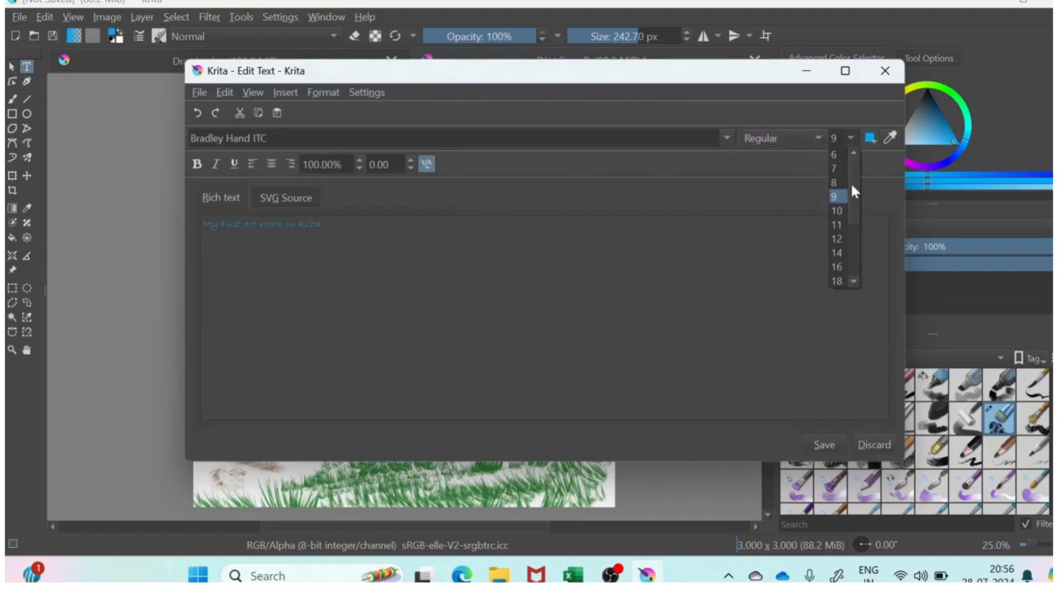
click(836, 281)
click(851, 138)
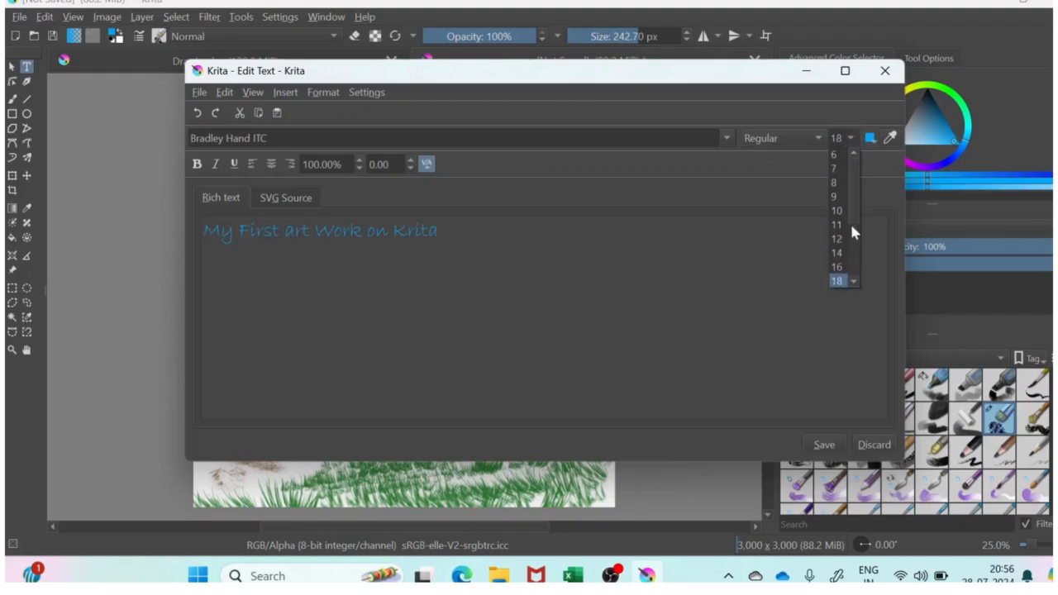
click(840, 239)
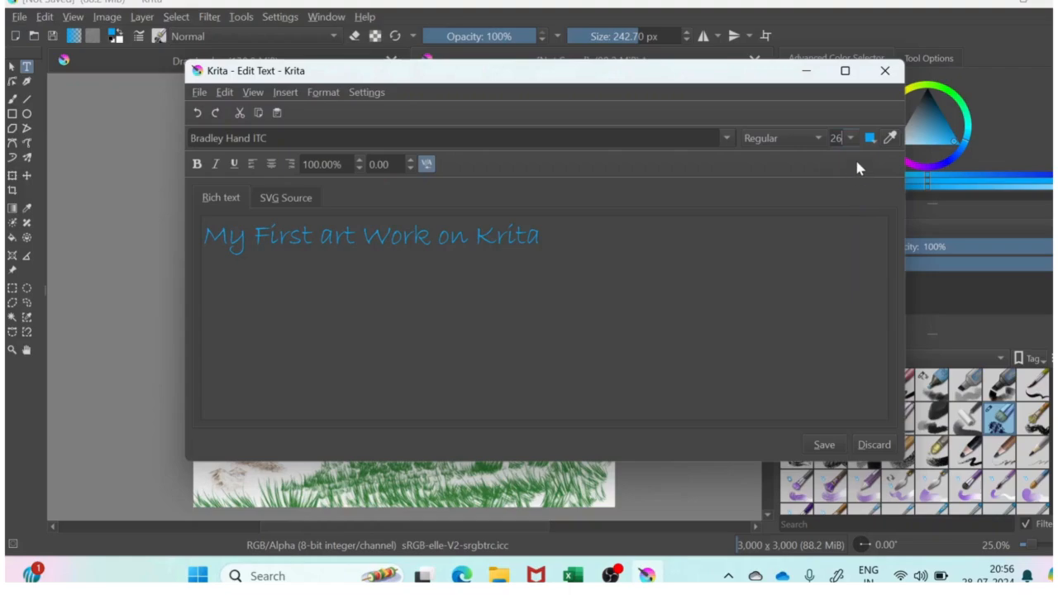
click(869, 139)
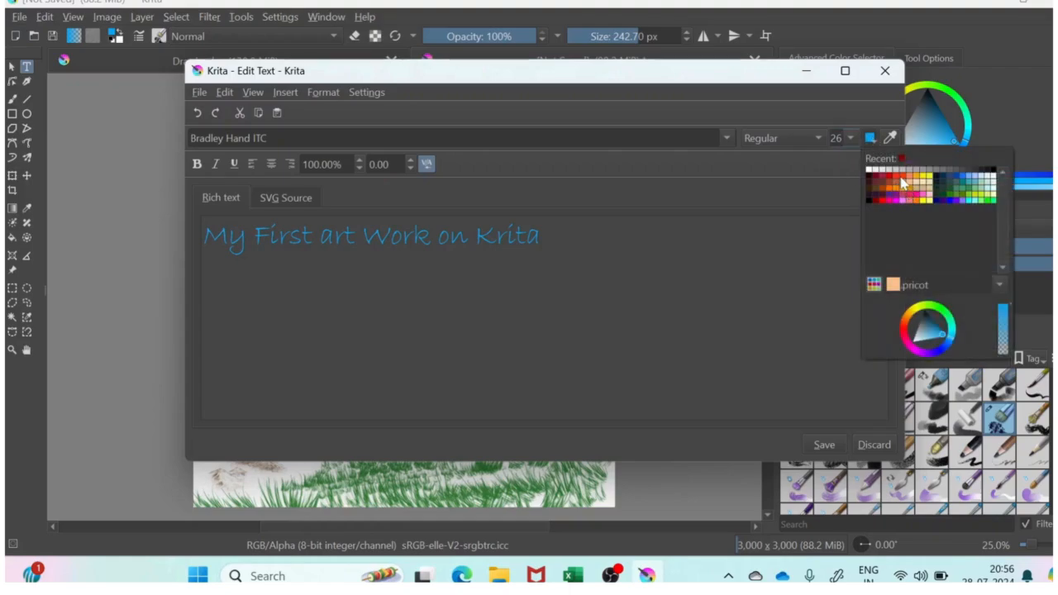
click(901, 184)
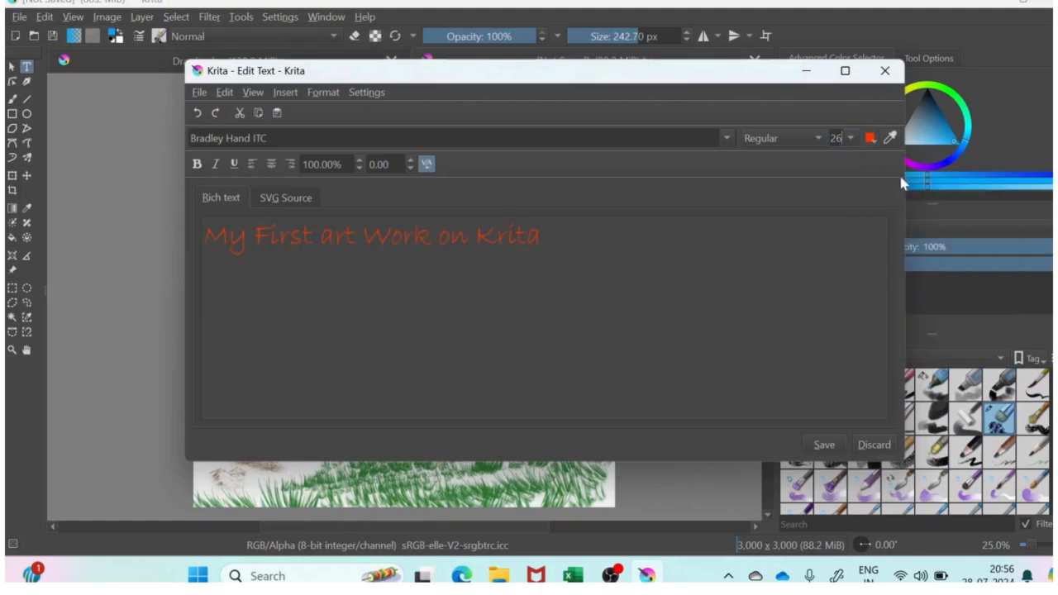
click(826, 446)
click(870, 445)
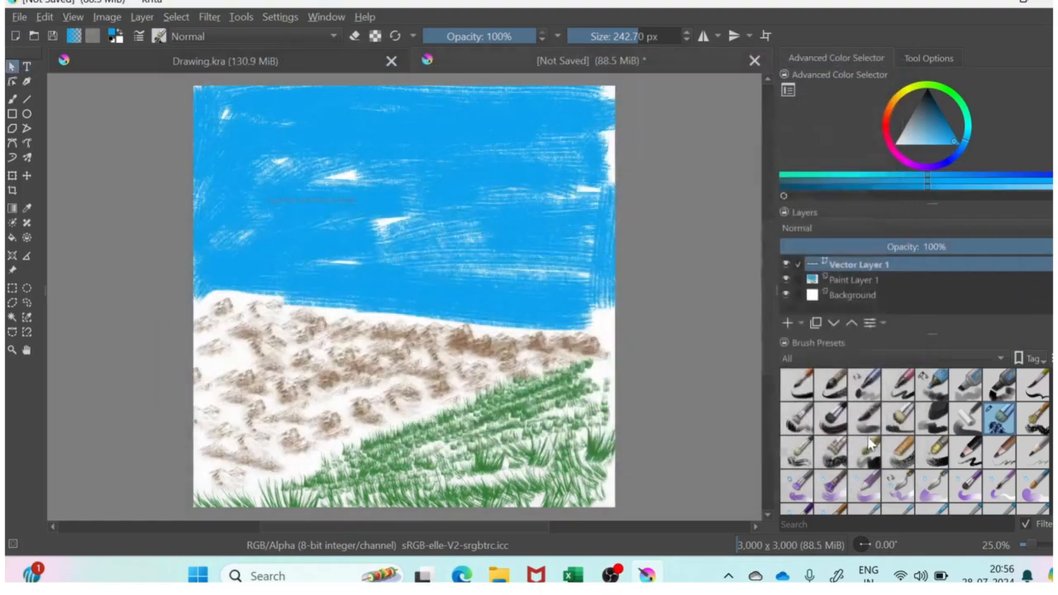
Enlarge the title text to size 112 and shift it left so the whole line fits across the sky
click(348, 203)
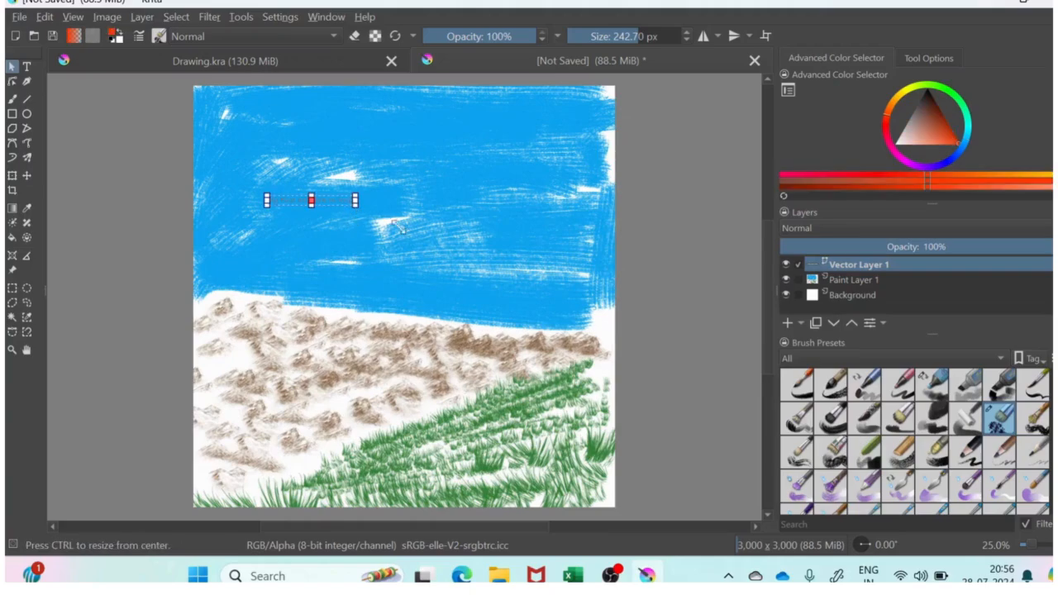
double_click(343, 207)
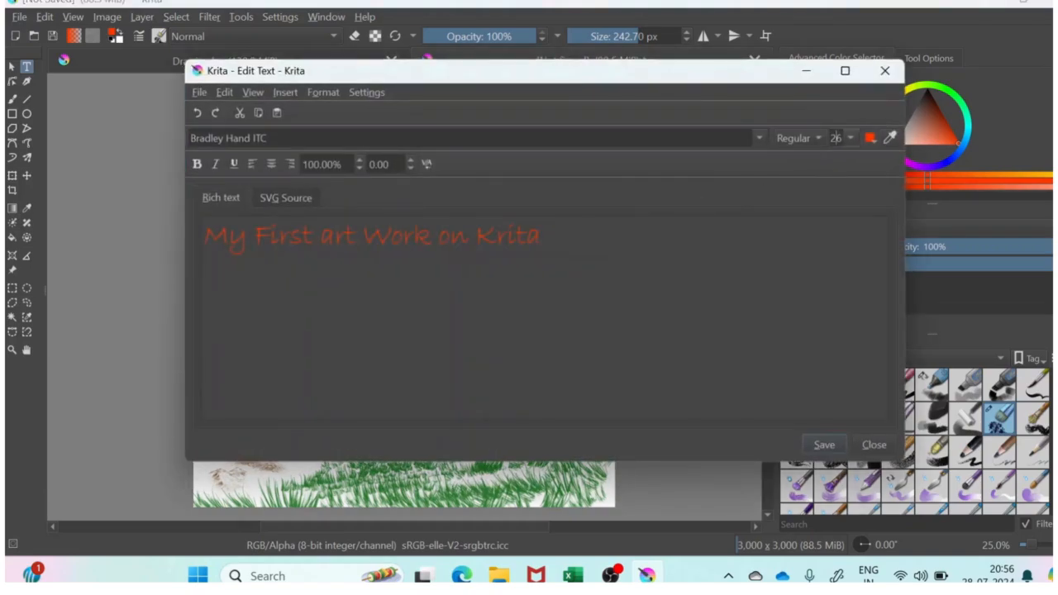
double_click(836, 138)
text(12)
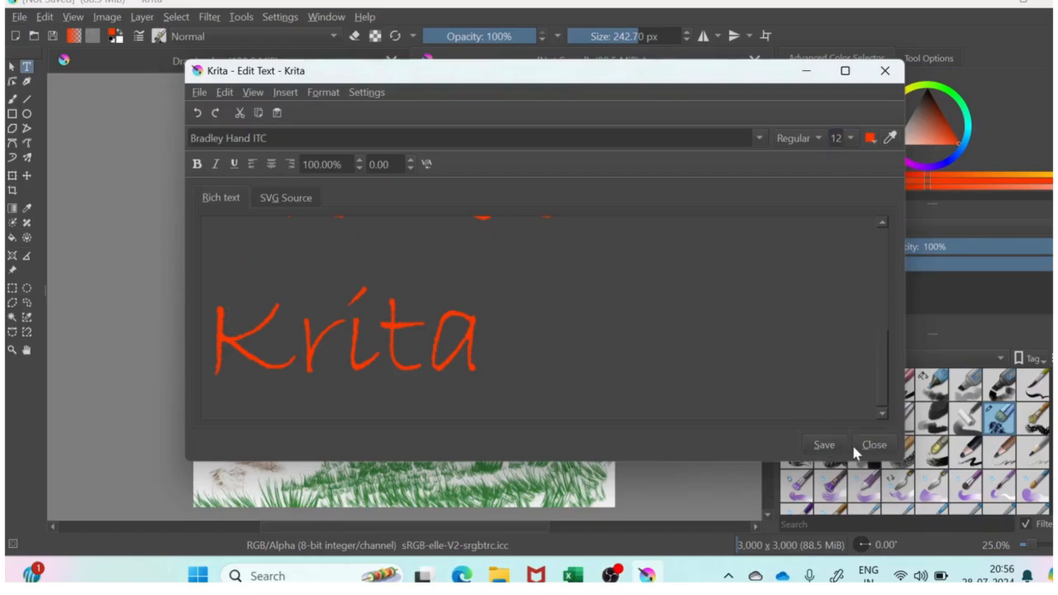
click(868, 446)
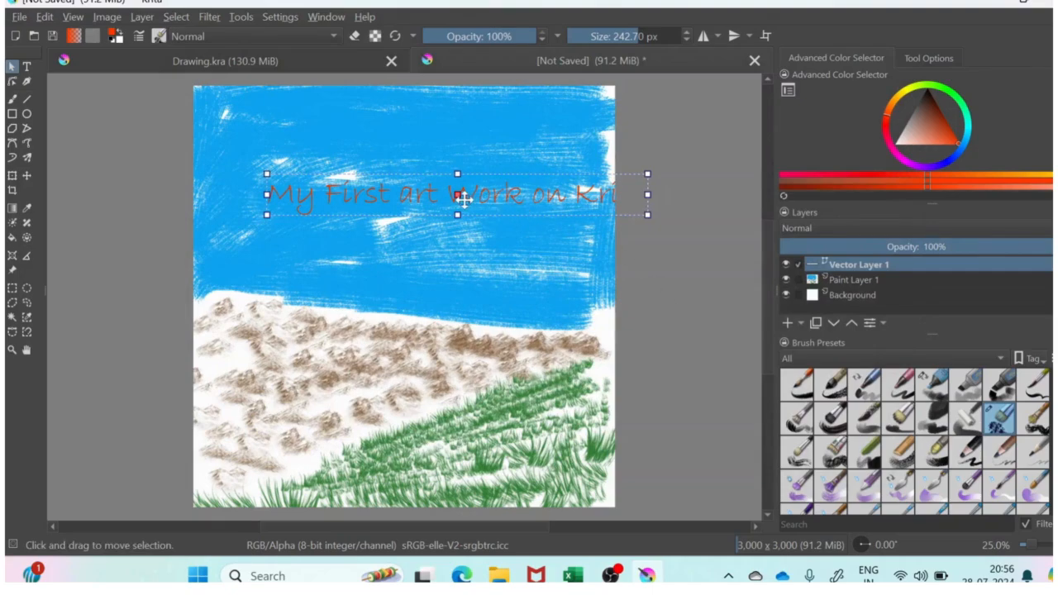
drag(463, 198, 400, 196)
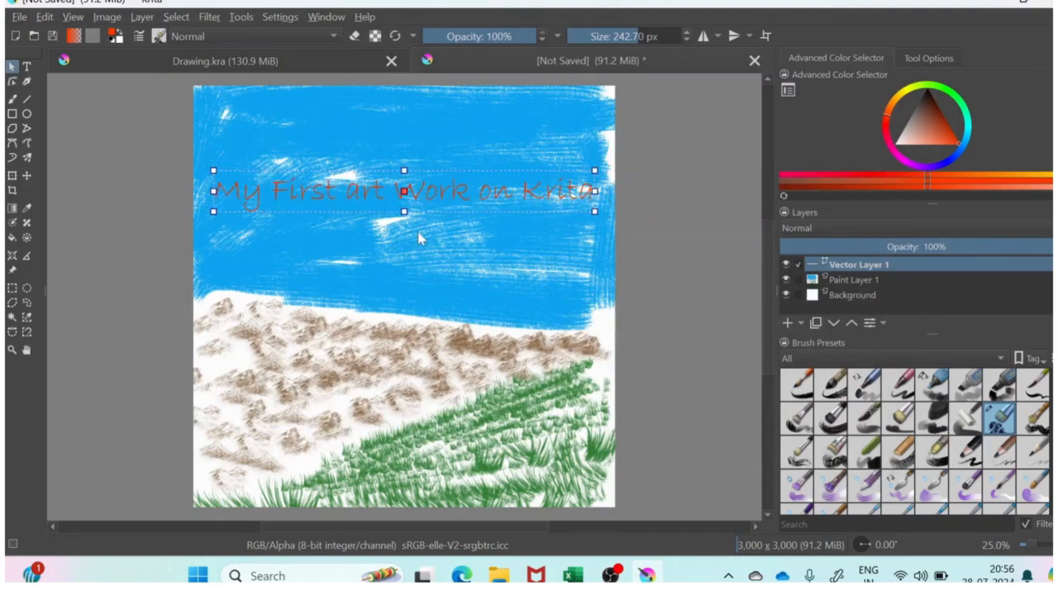
click(675, 255)
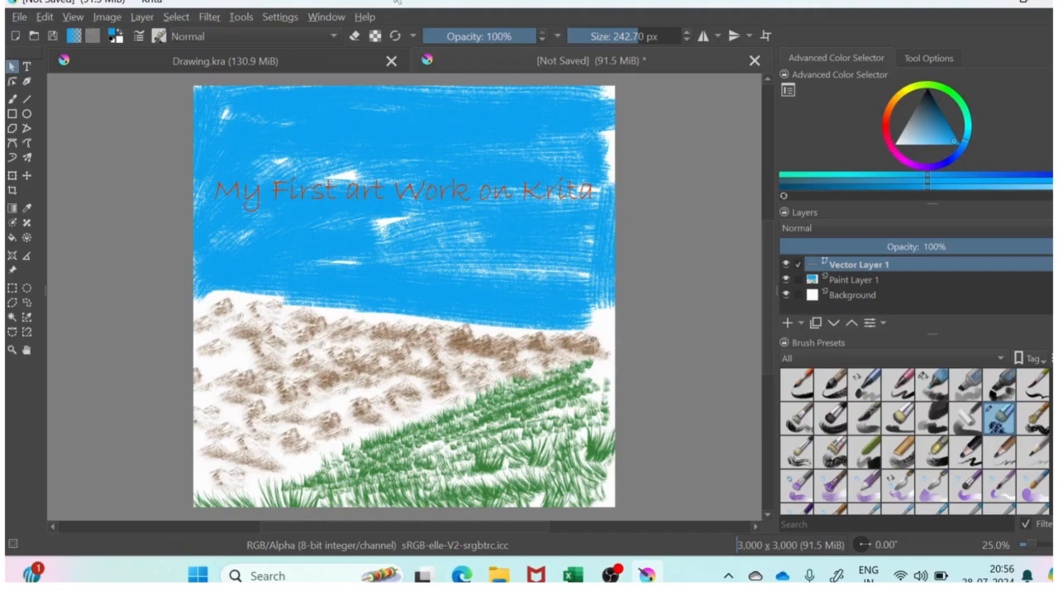
Change the title's font to Brush Script MT and apply it to the canvas
double_click(405, 197)
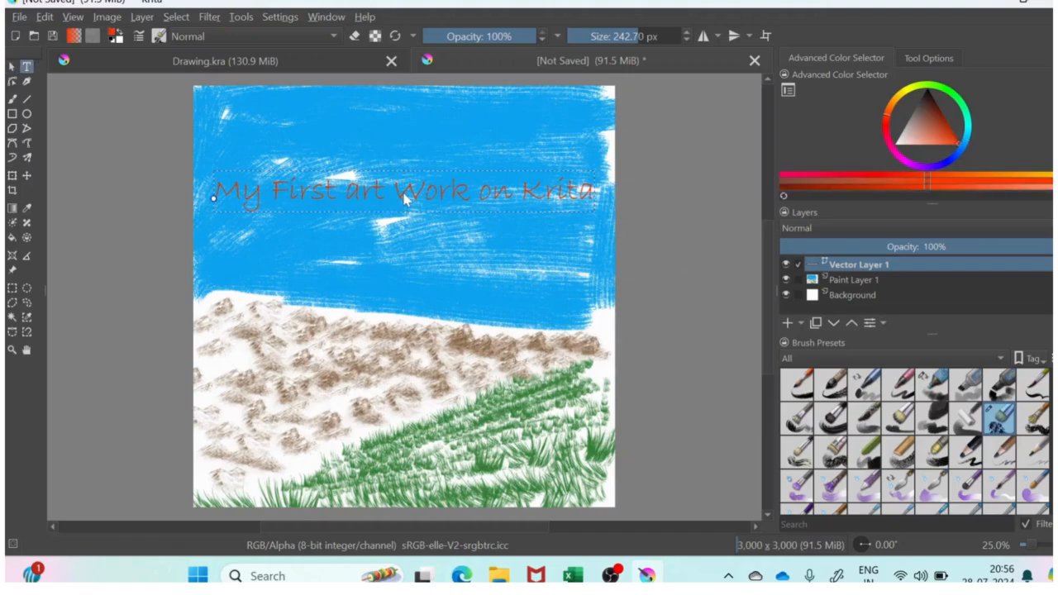
double_click(405, 199)
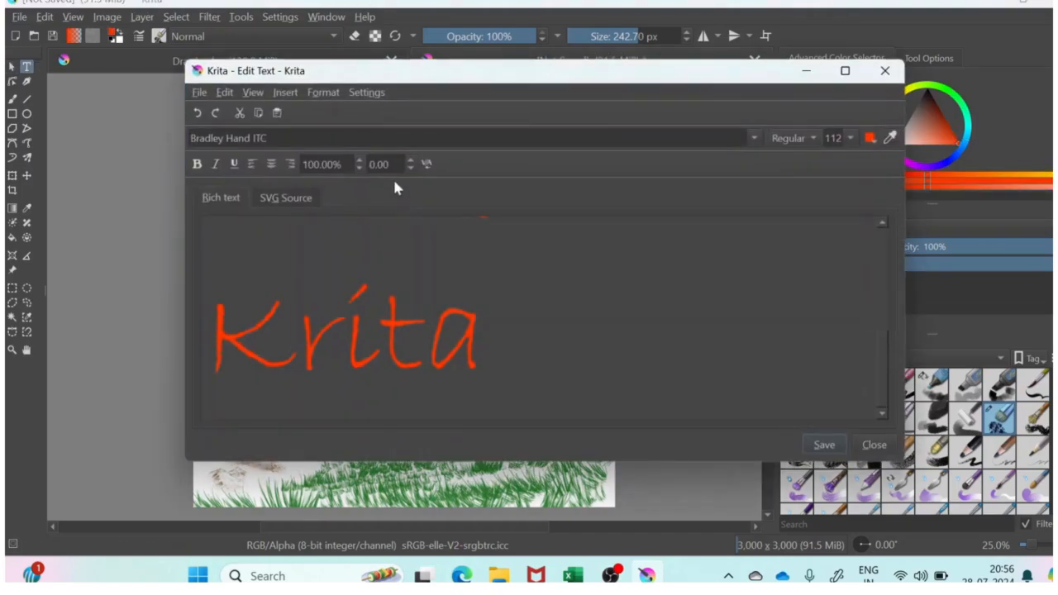
click(754, 137)
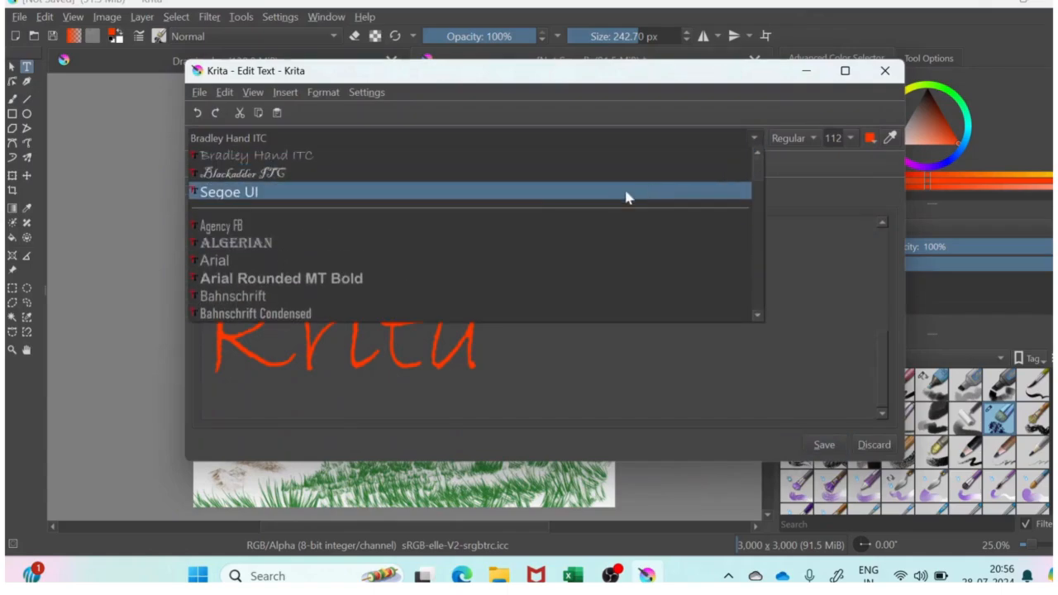
scroll(459, 264, down, 2)
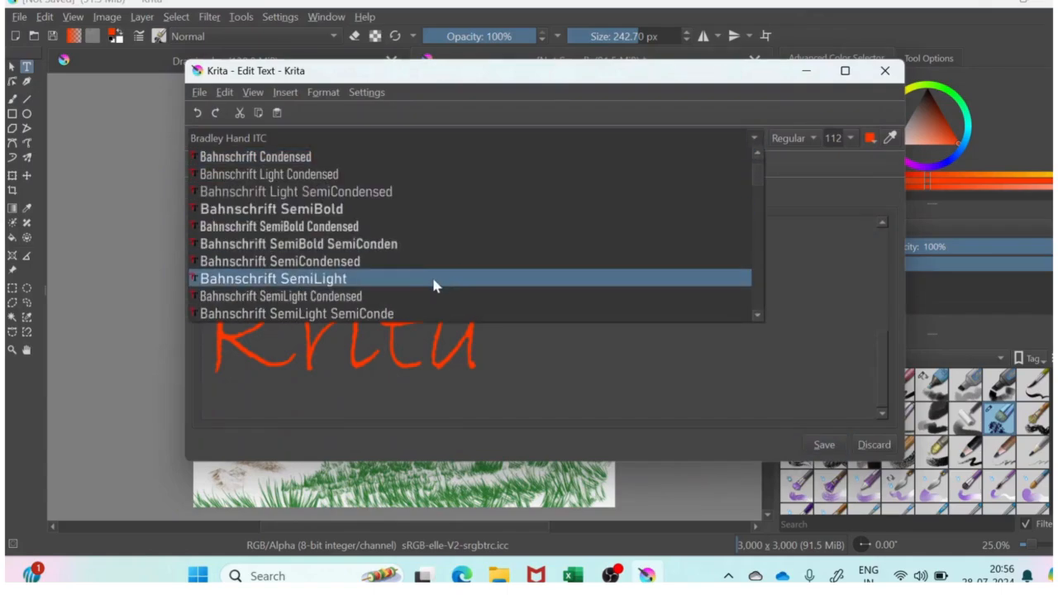
scroll(434, 281, down, 3)
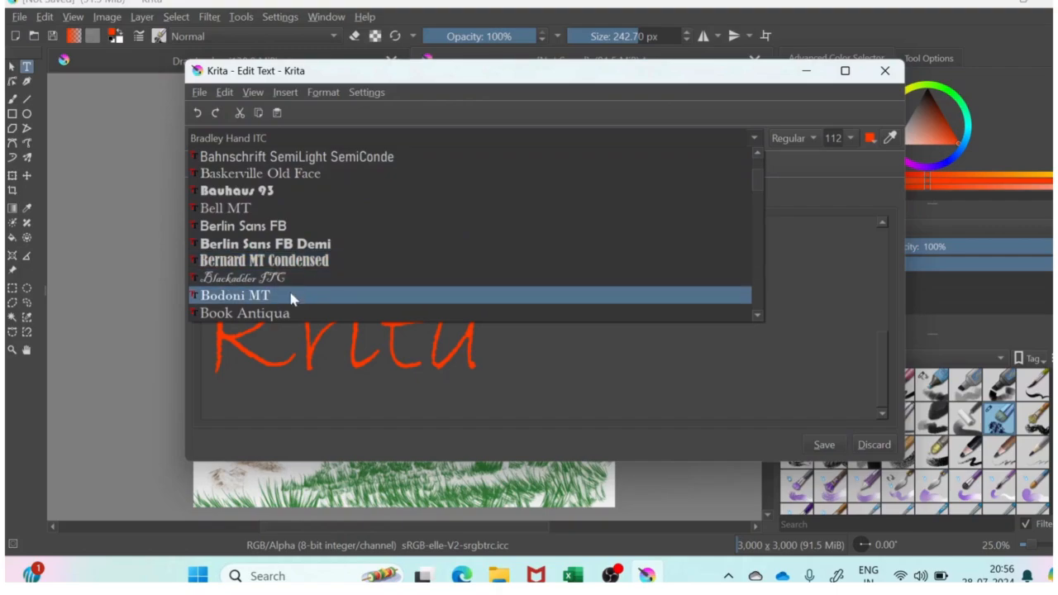
scroll(294, 291, down, 2)
click(285, 313)
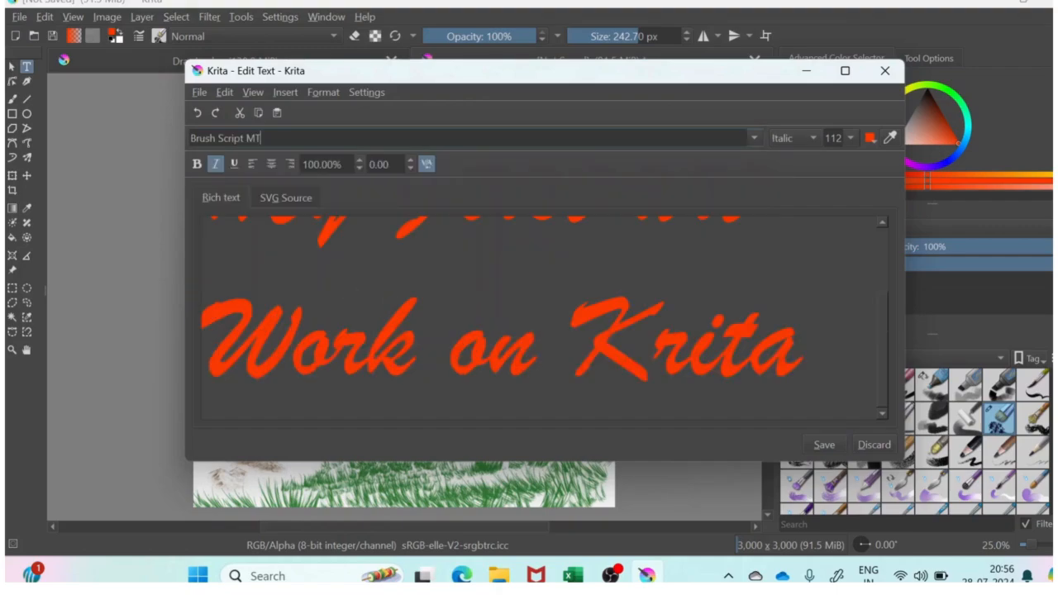
click(818, 447)
click(874, 445)
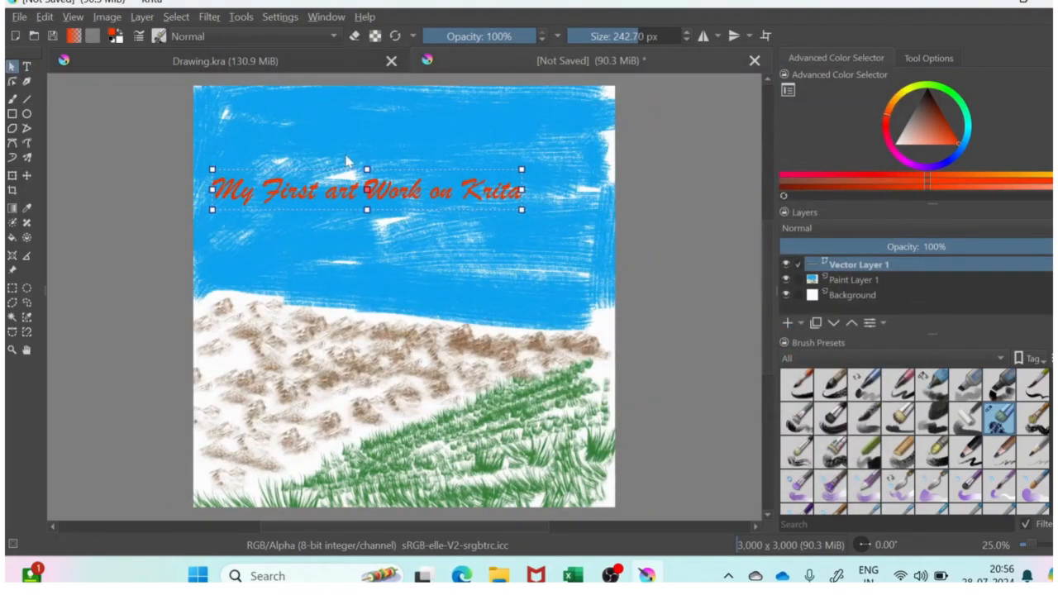
Save the landscape painting in the Krita folder as a Krita document named "land"
scroll(413, 248, down, 1)
ctrl+scroll(256, 186, up, 1)
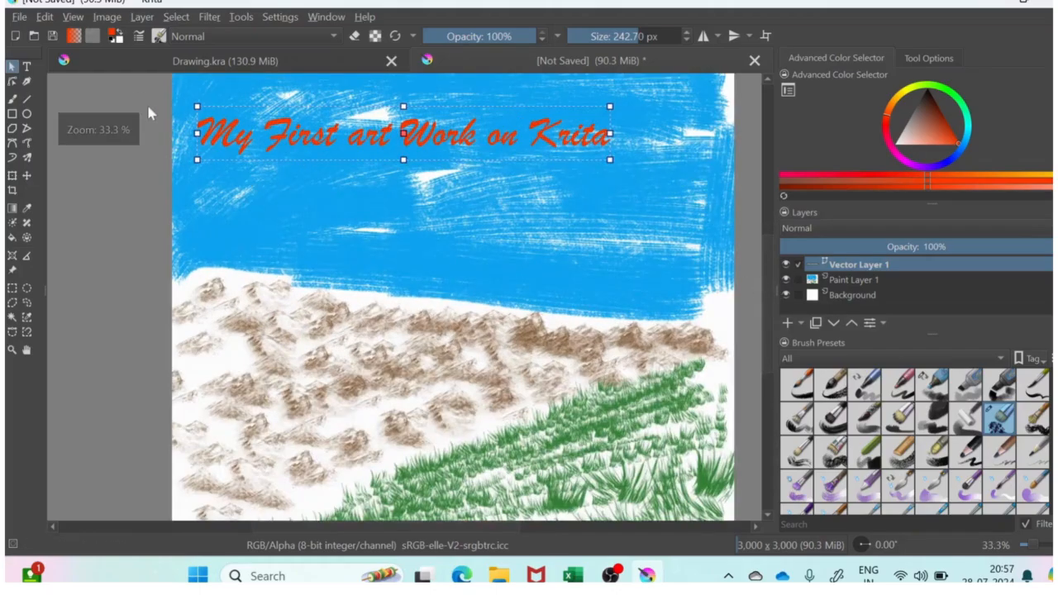
click(18, 16)
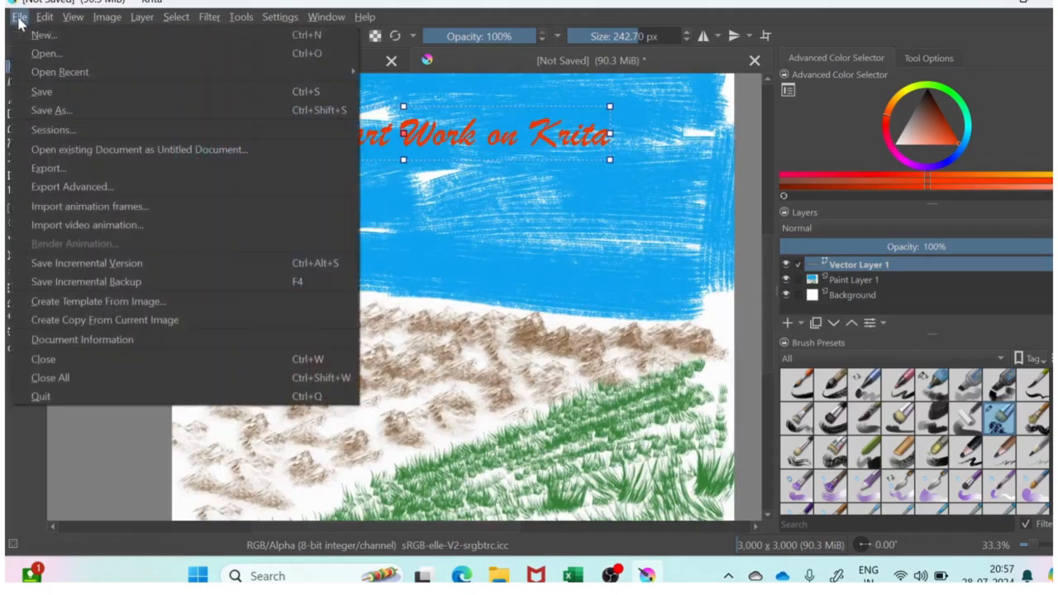
click(66, 93)
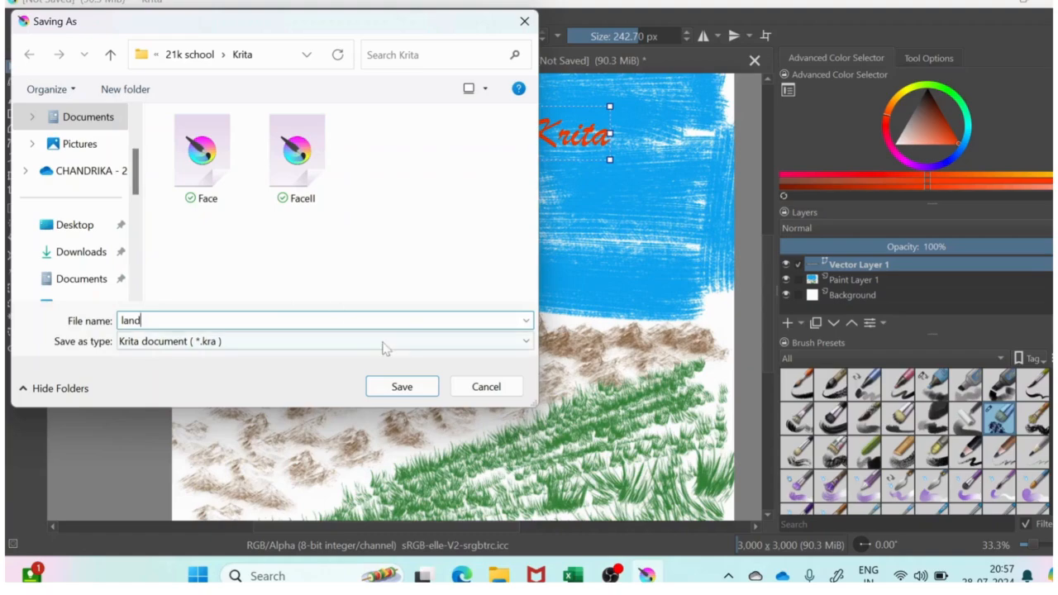
click(402, 386)
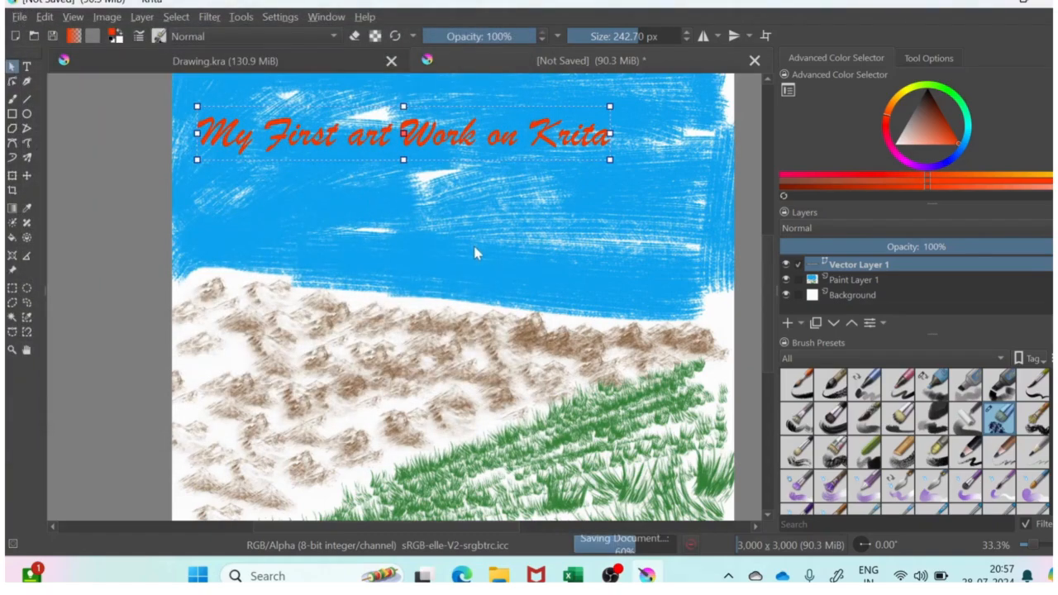